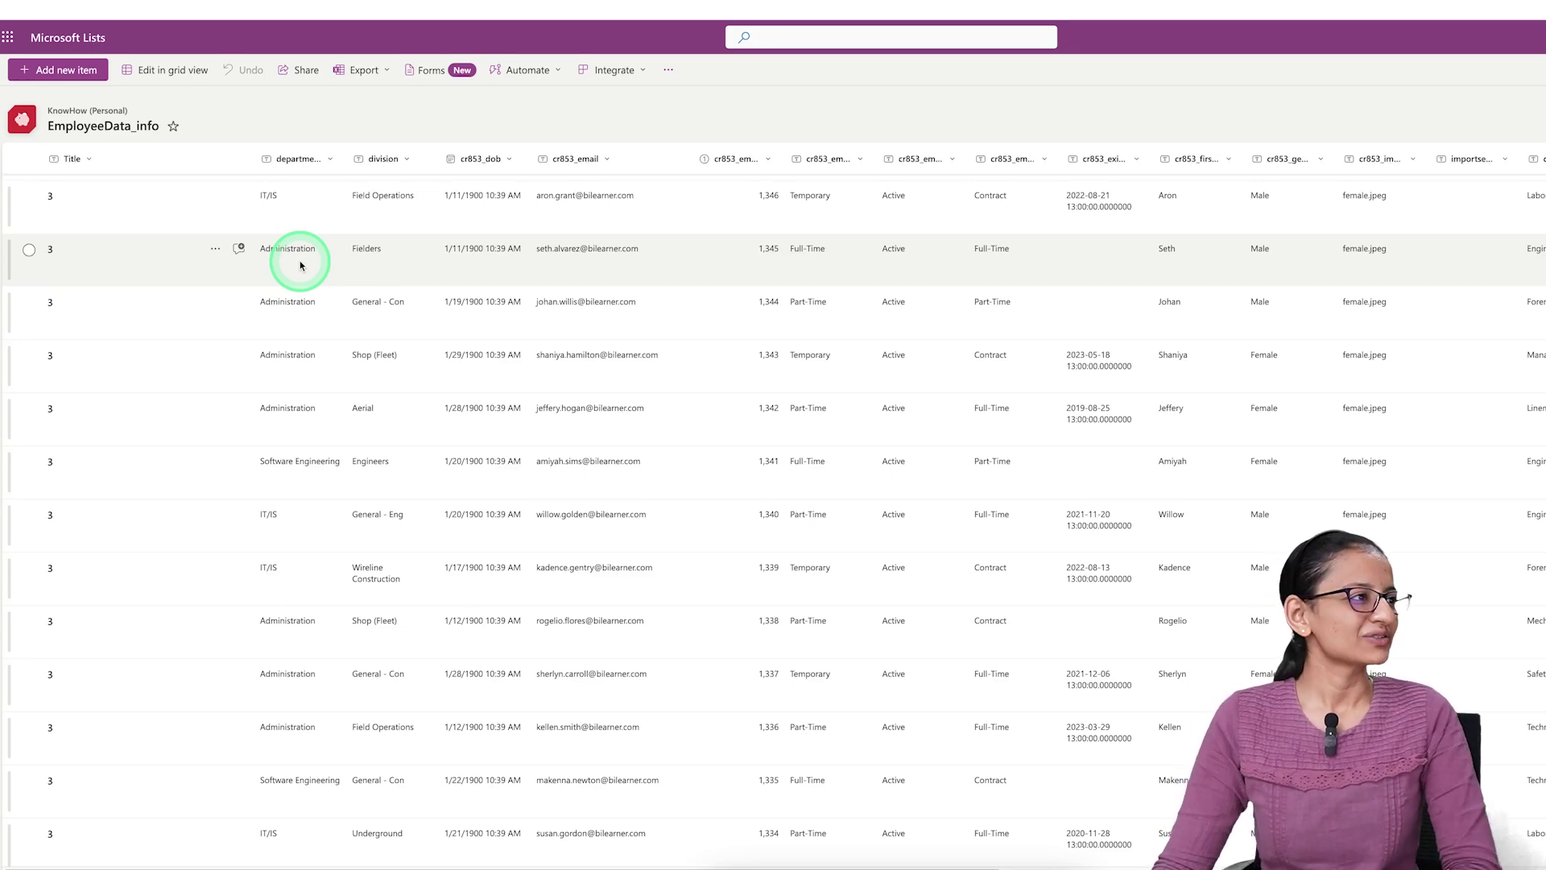
Step: Leave the EmployeeData_info list and switch to the Power Automate browser tab
{"action": "left_click", "coordinate": [886, 2]}
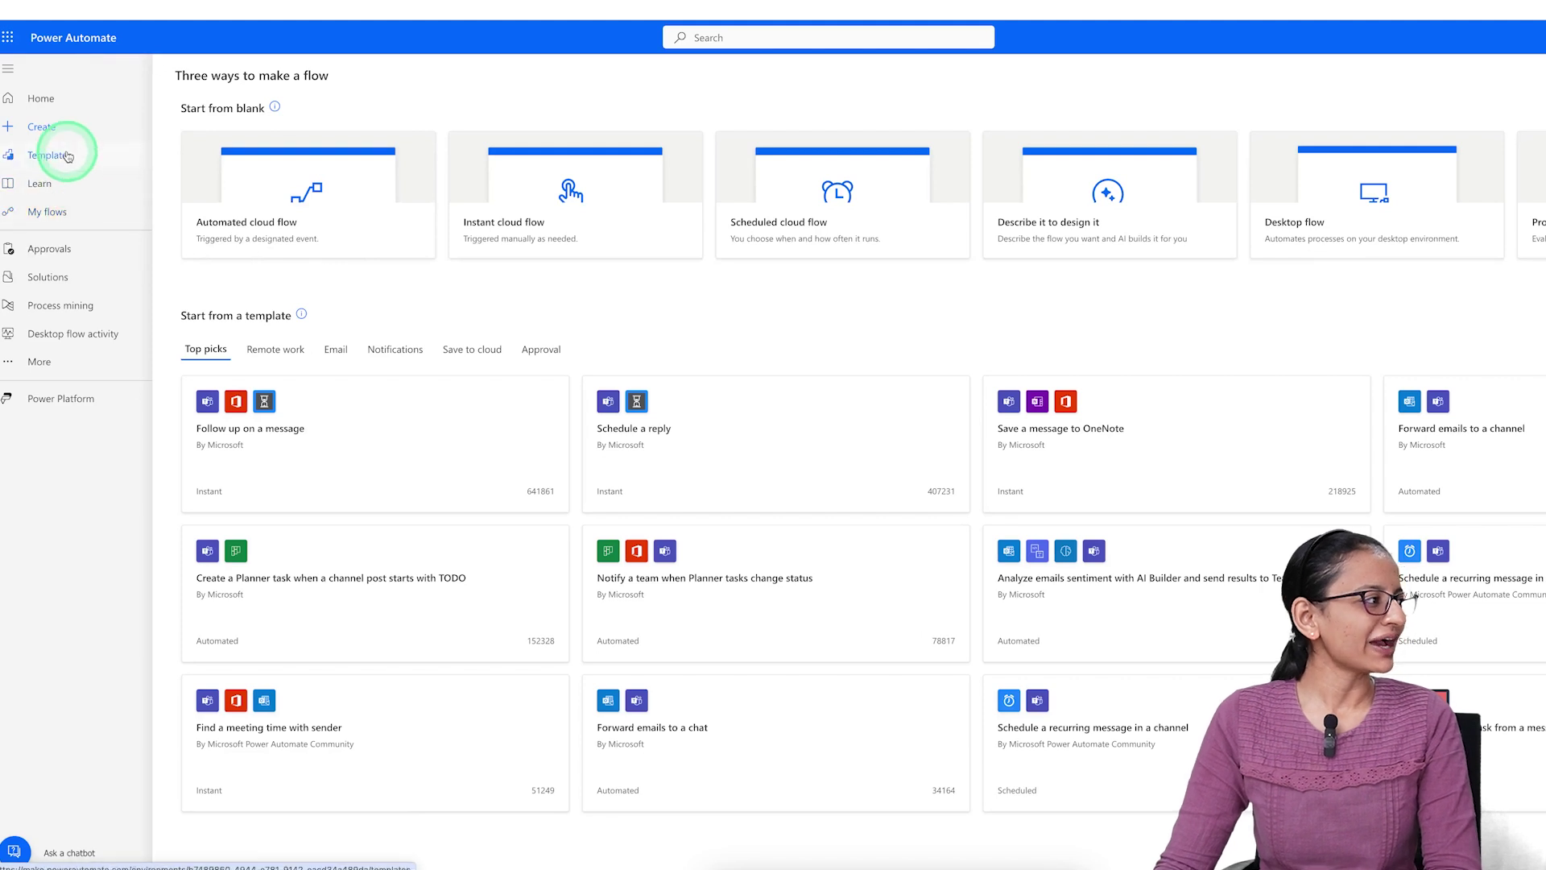
Step: Create an instant cloud flow named 'Demo' using the 'Manually trigger a flow' trigger
{"action": "left_click", "coordinate": [44, 129]}
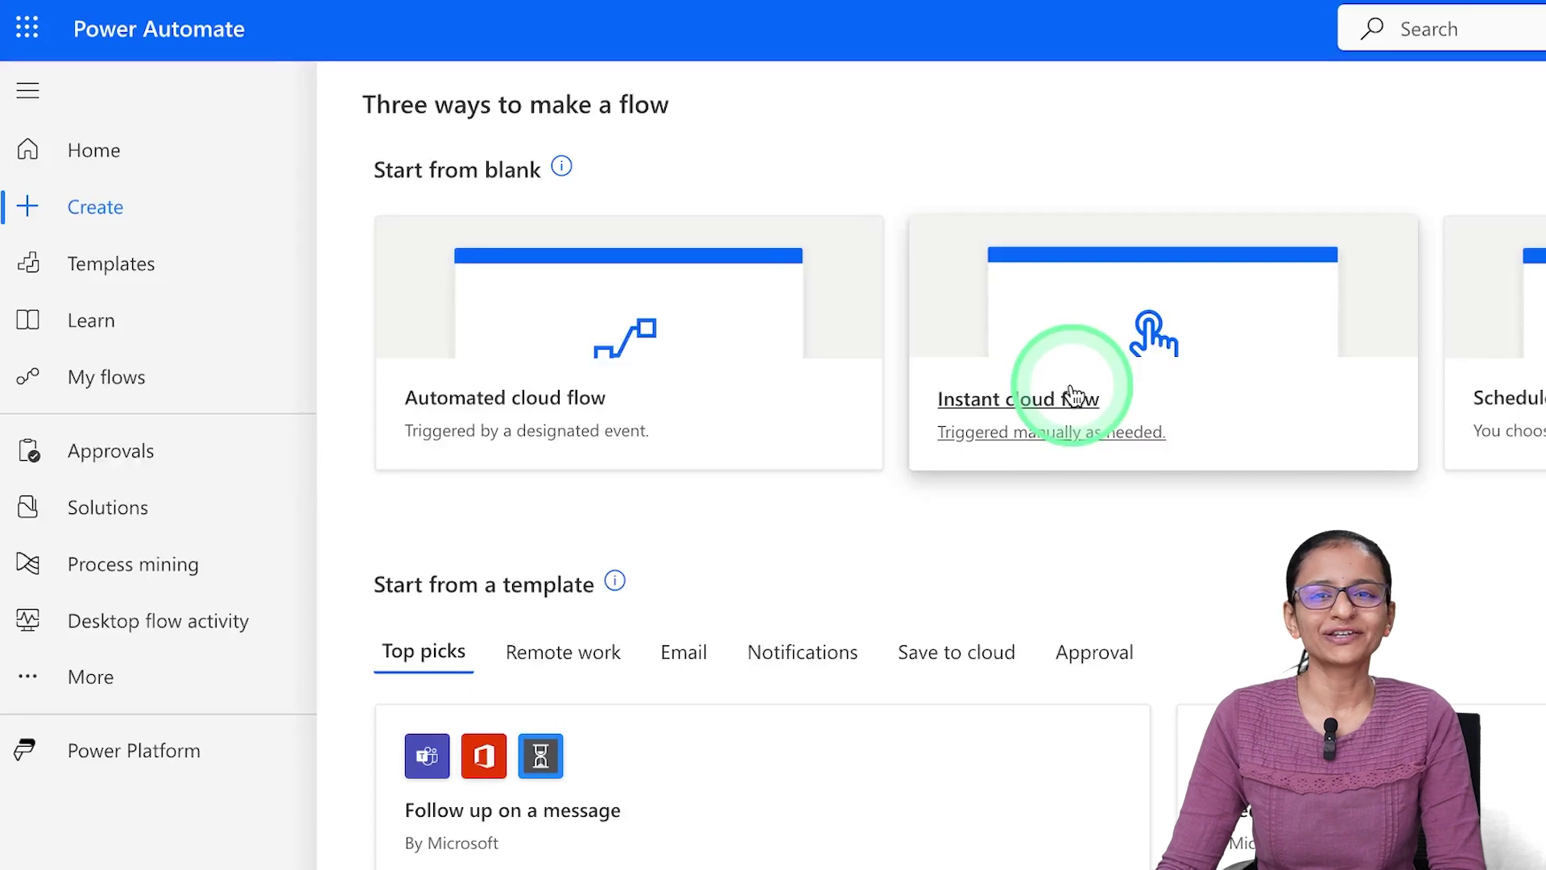
{"action": "left_click", "coordinate": [1071, 394]}
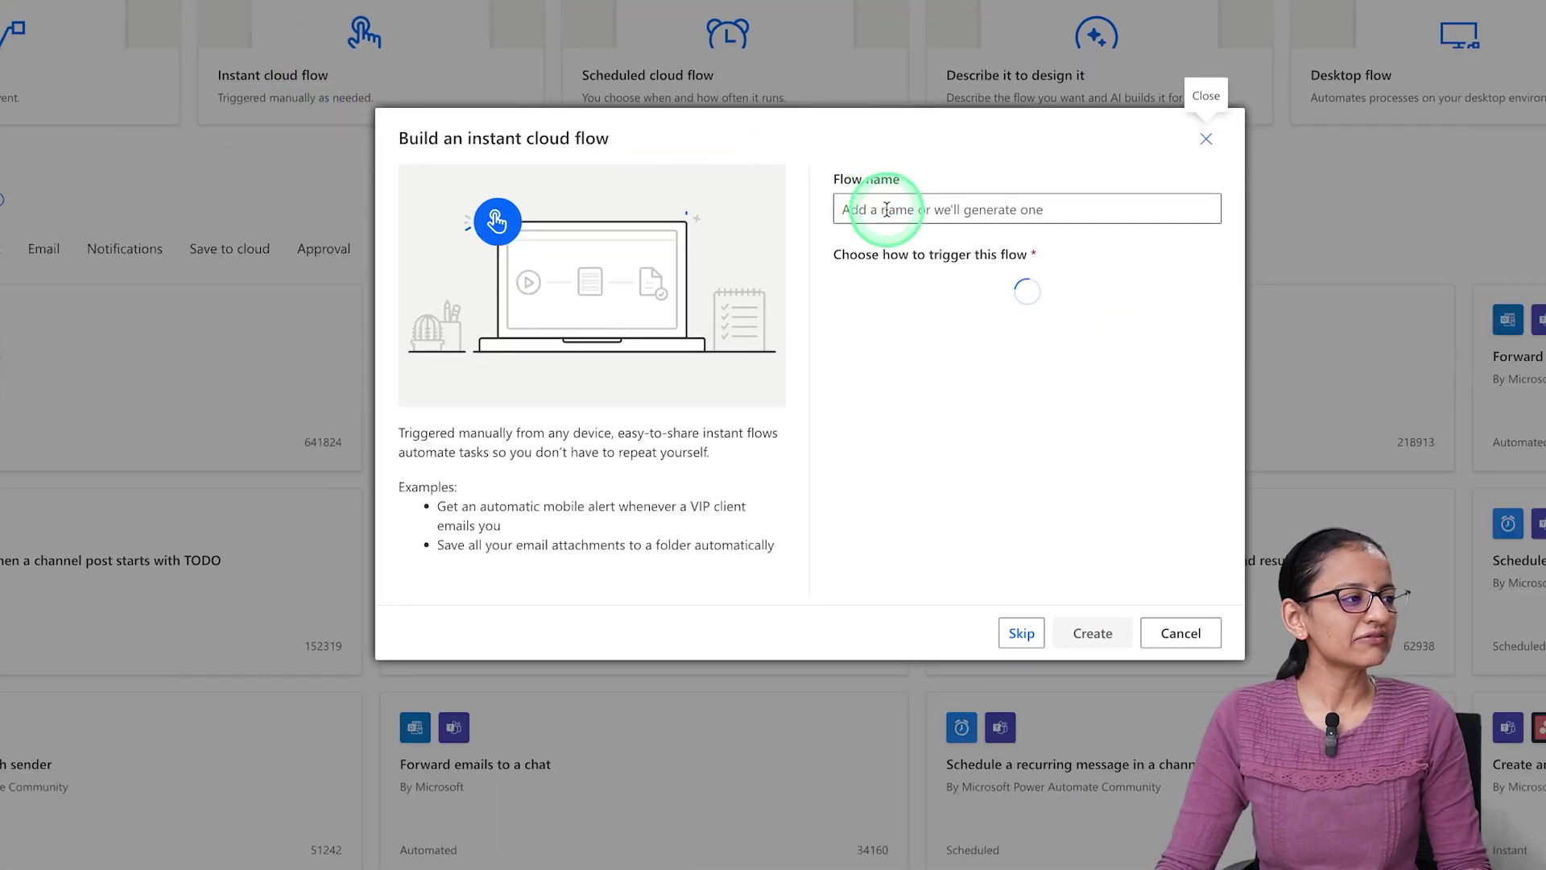
{"action": "left_click", "coordinate": [850, 208]}
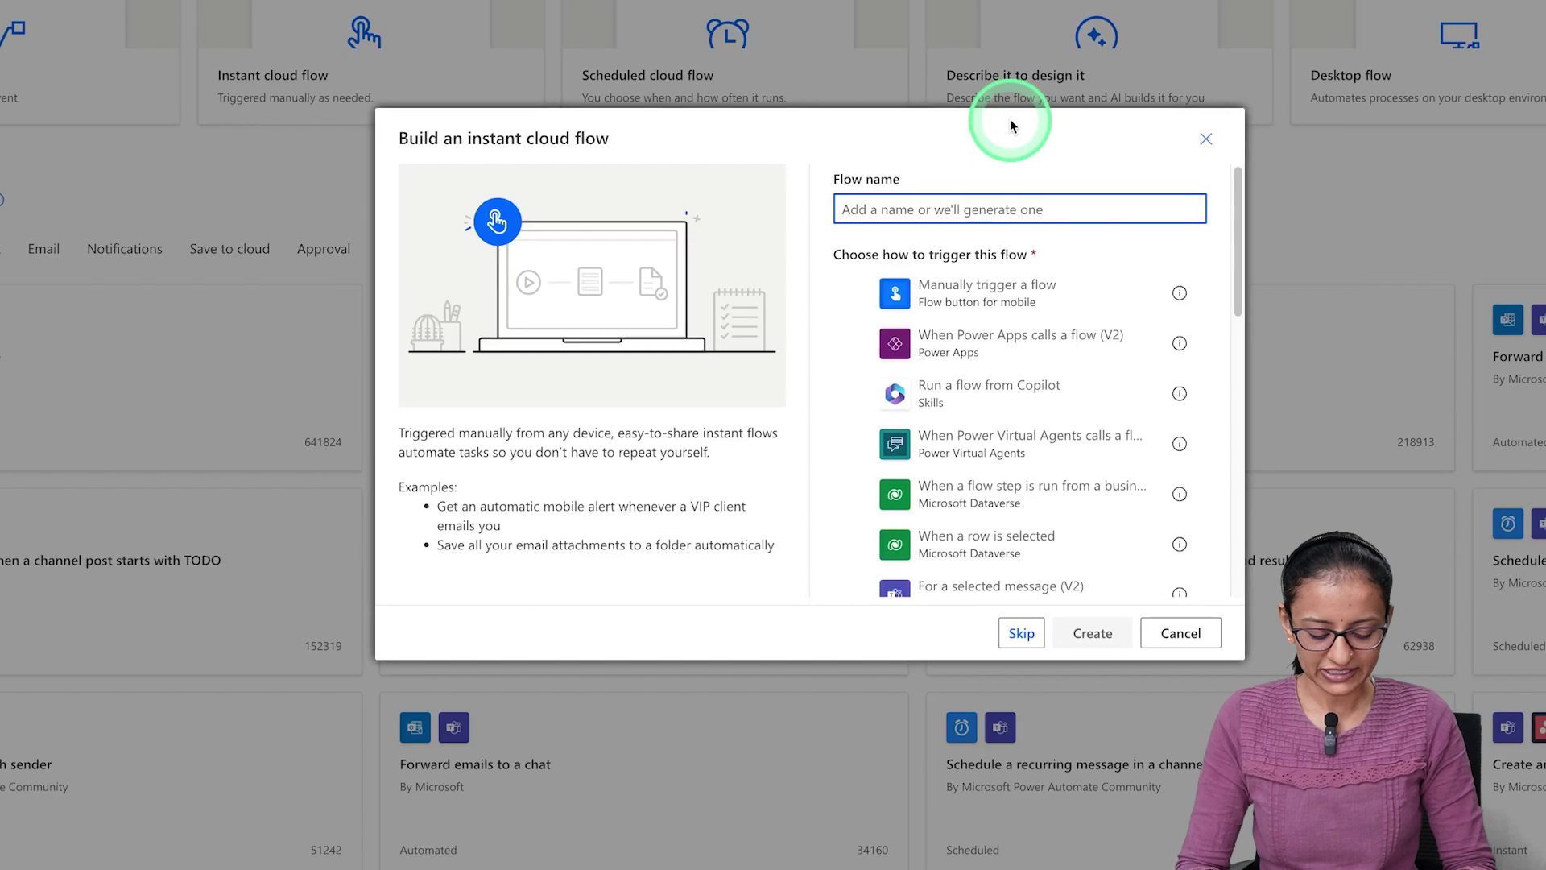
{"action": "type", "text": "Te"}
{"action": "key", "text": "BackSpace"}
{"action": "key", "text": "BackSpace"}
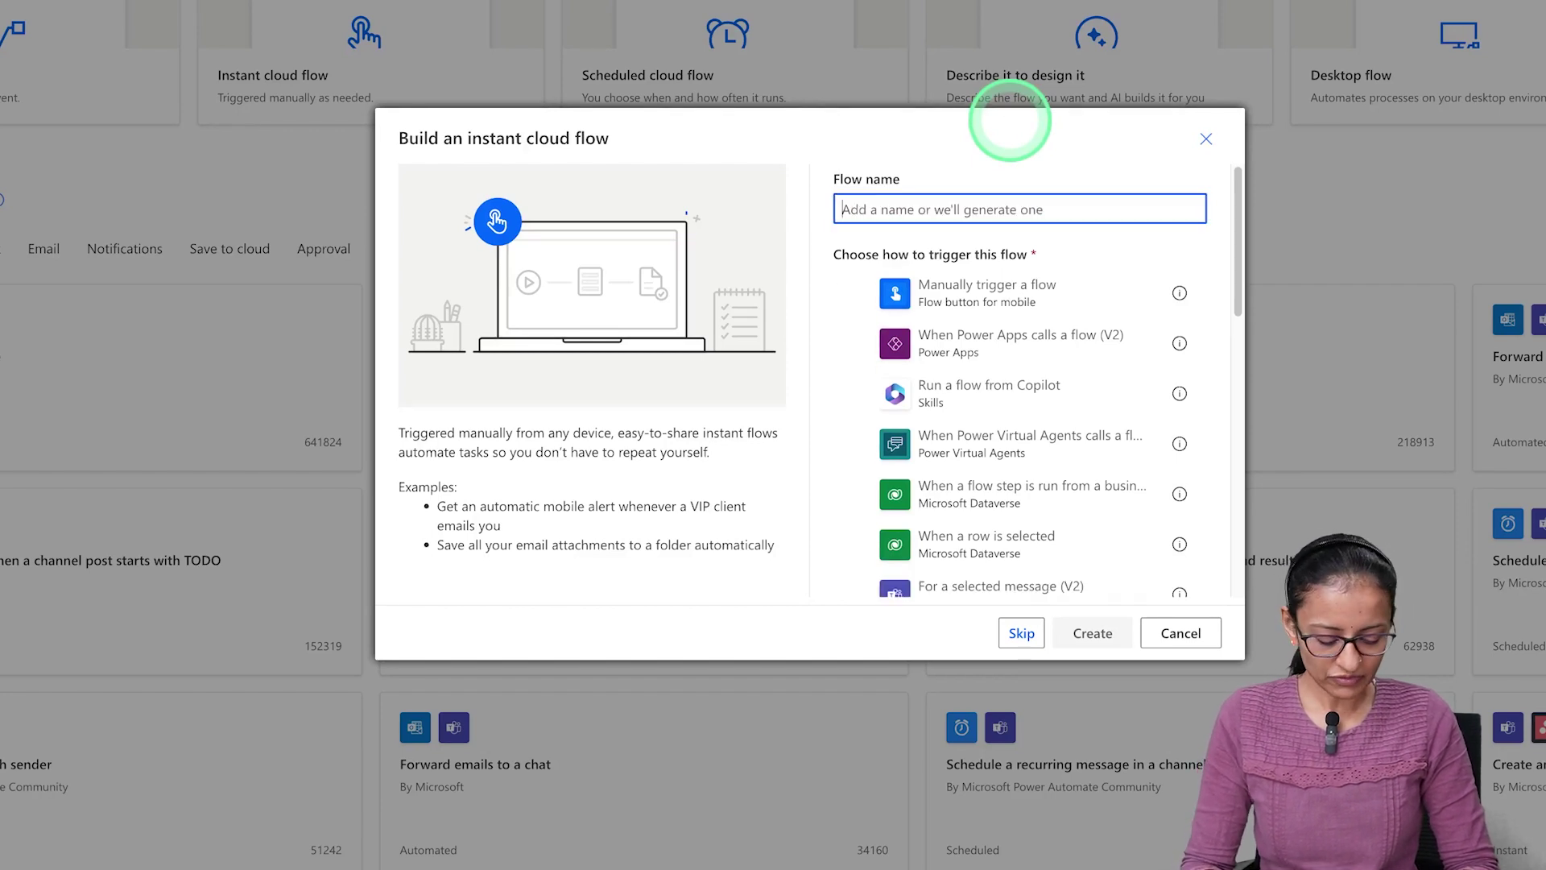
{"action": "type", "text": "Demo"}
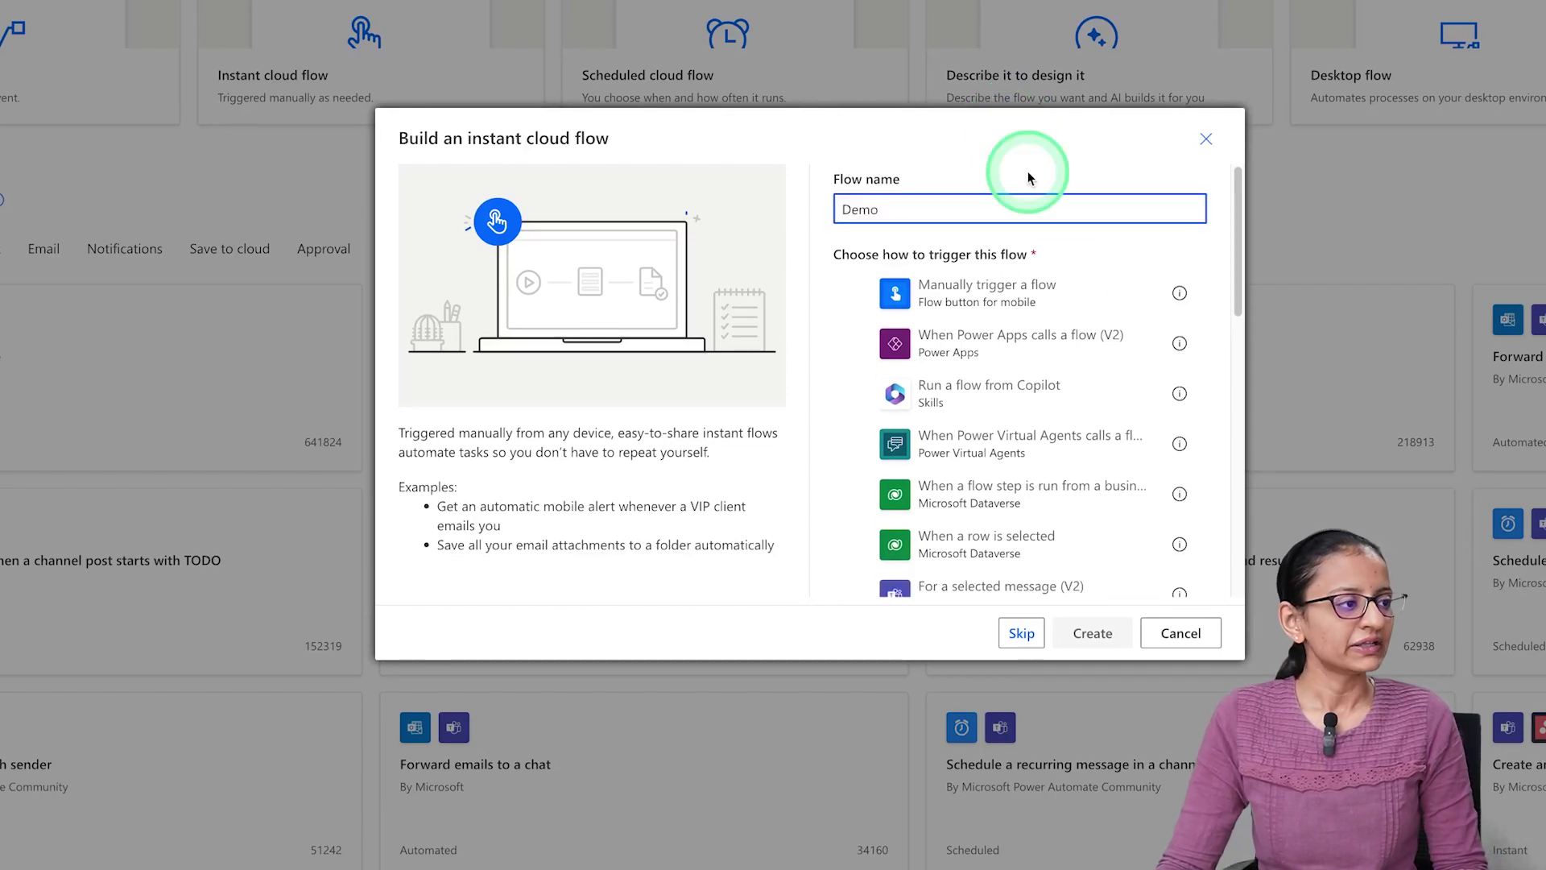
{"action": "left_click", "coordinate": [856, 295]}
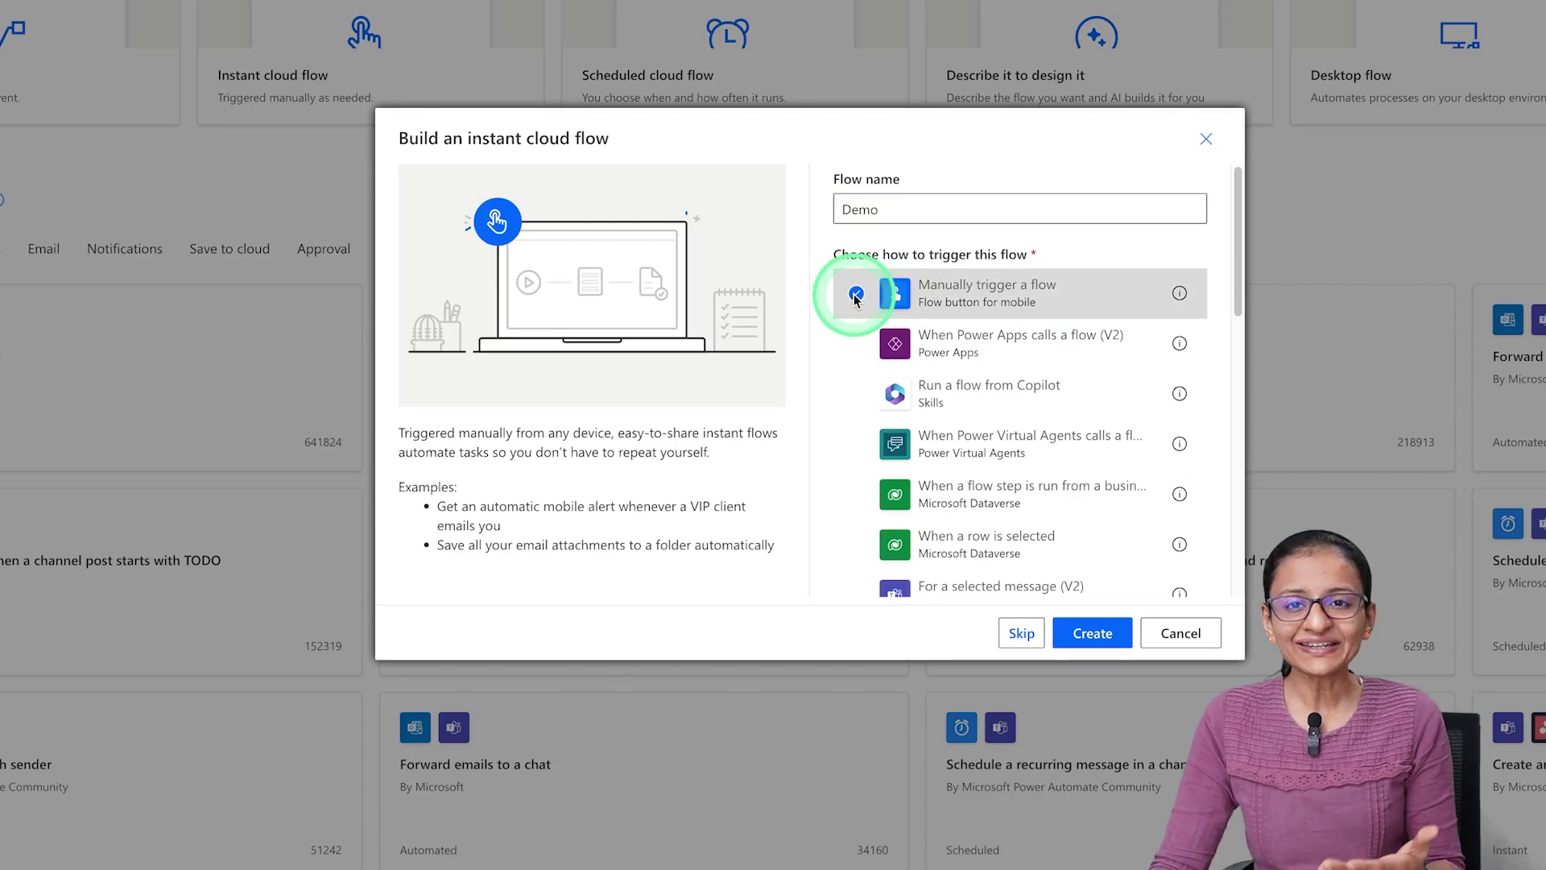
{"action": "left_click", "coordinate": [1096, 638]}
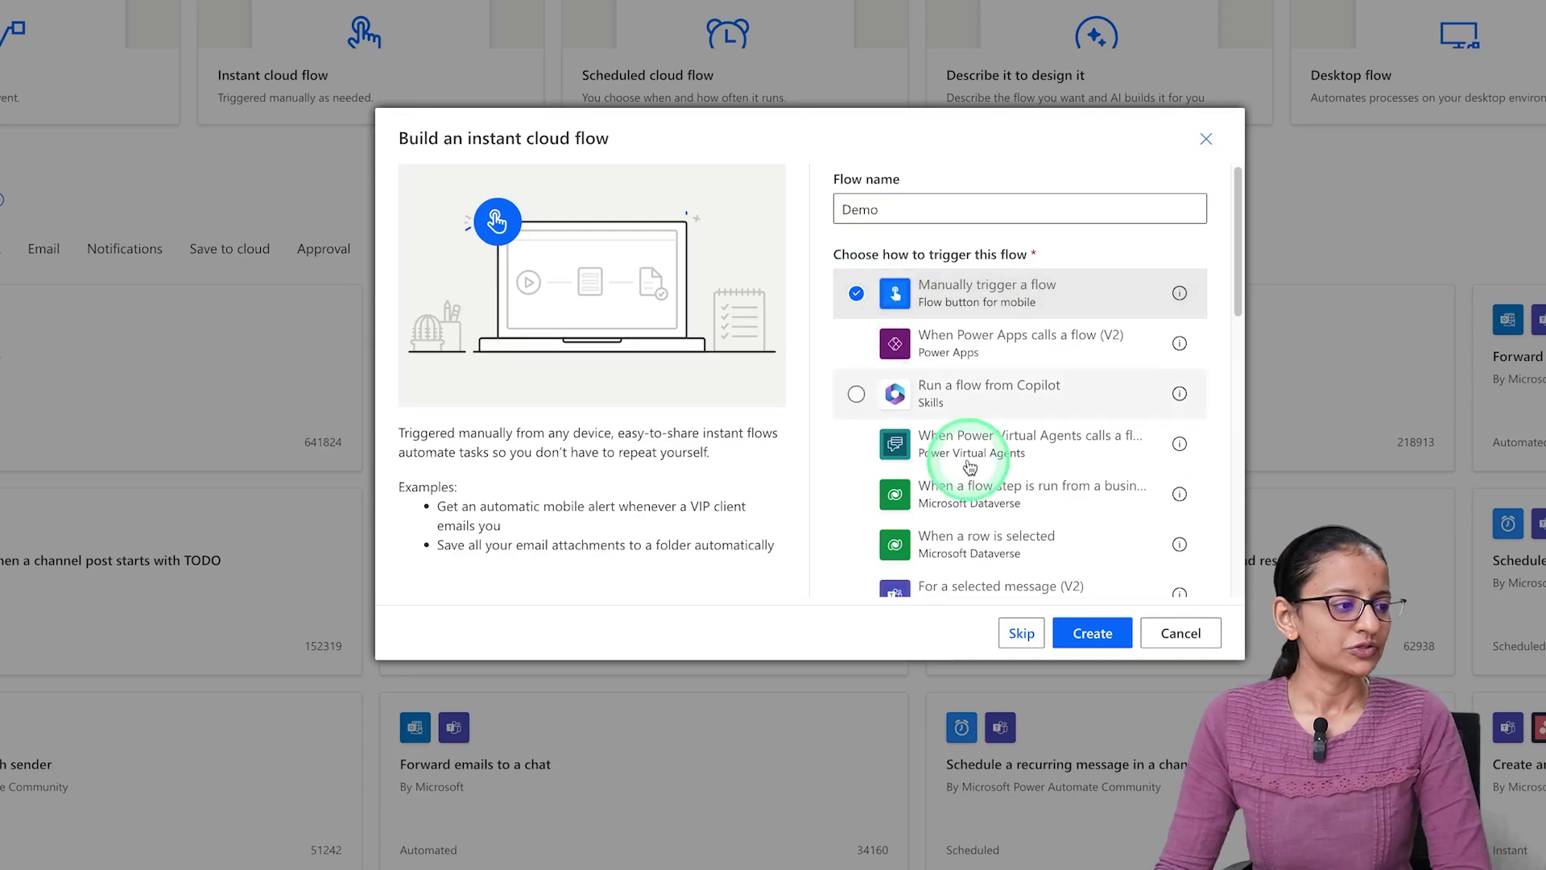
{"action": "left_click", "coordinate": [1105, 644]}
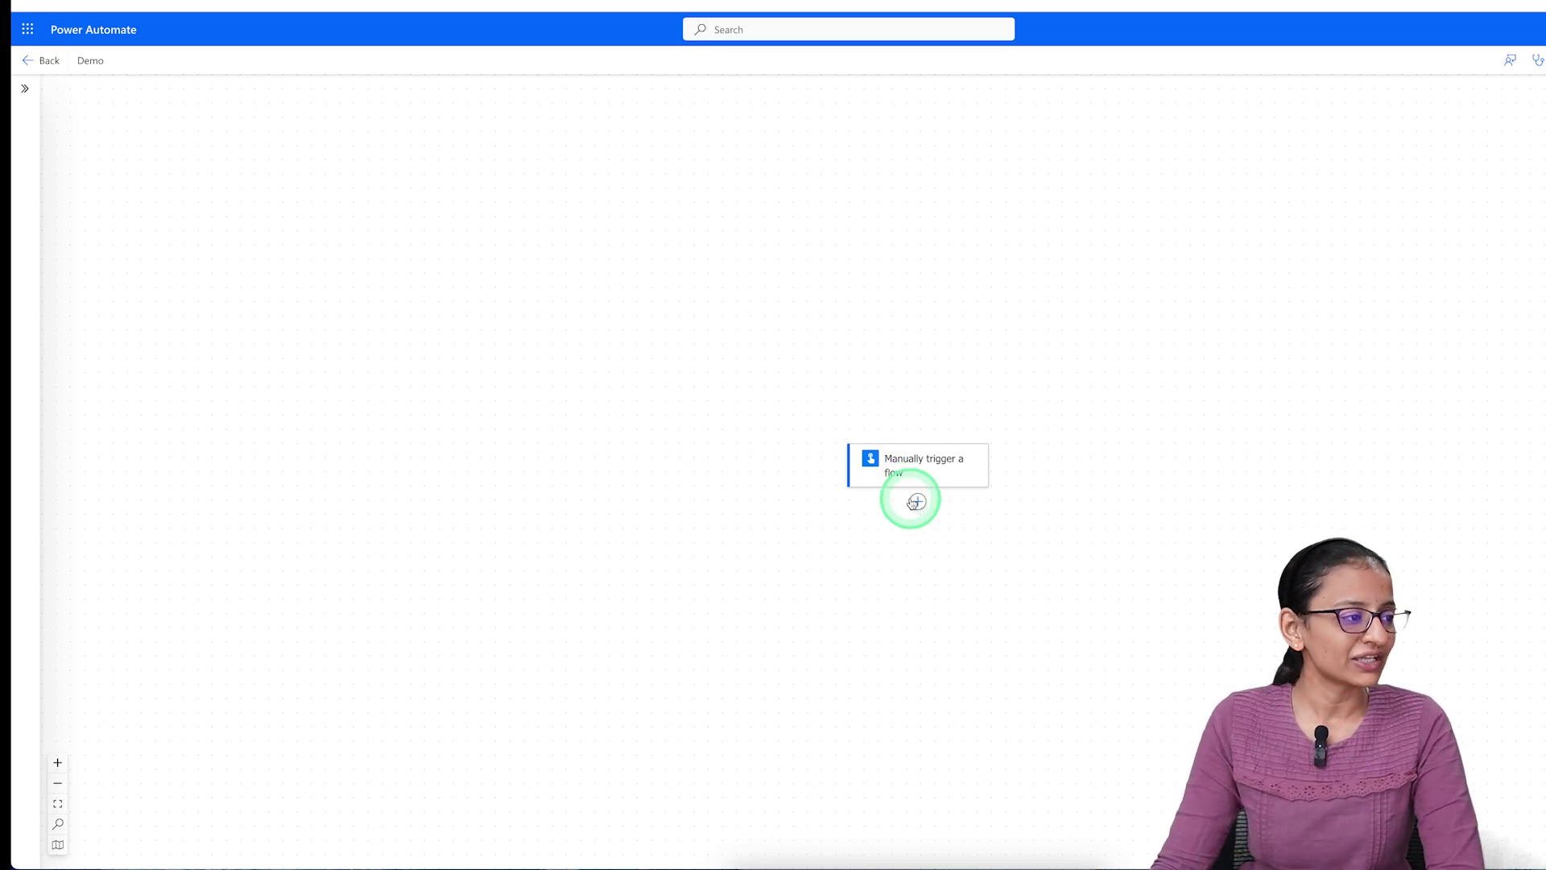
Step: Insert an action below the trigger, allow clipboard access, and bring up the action catalogue
{"action": "left_click", "coordinate": [918, 502]}
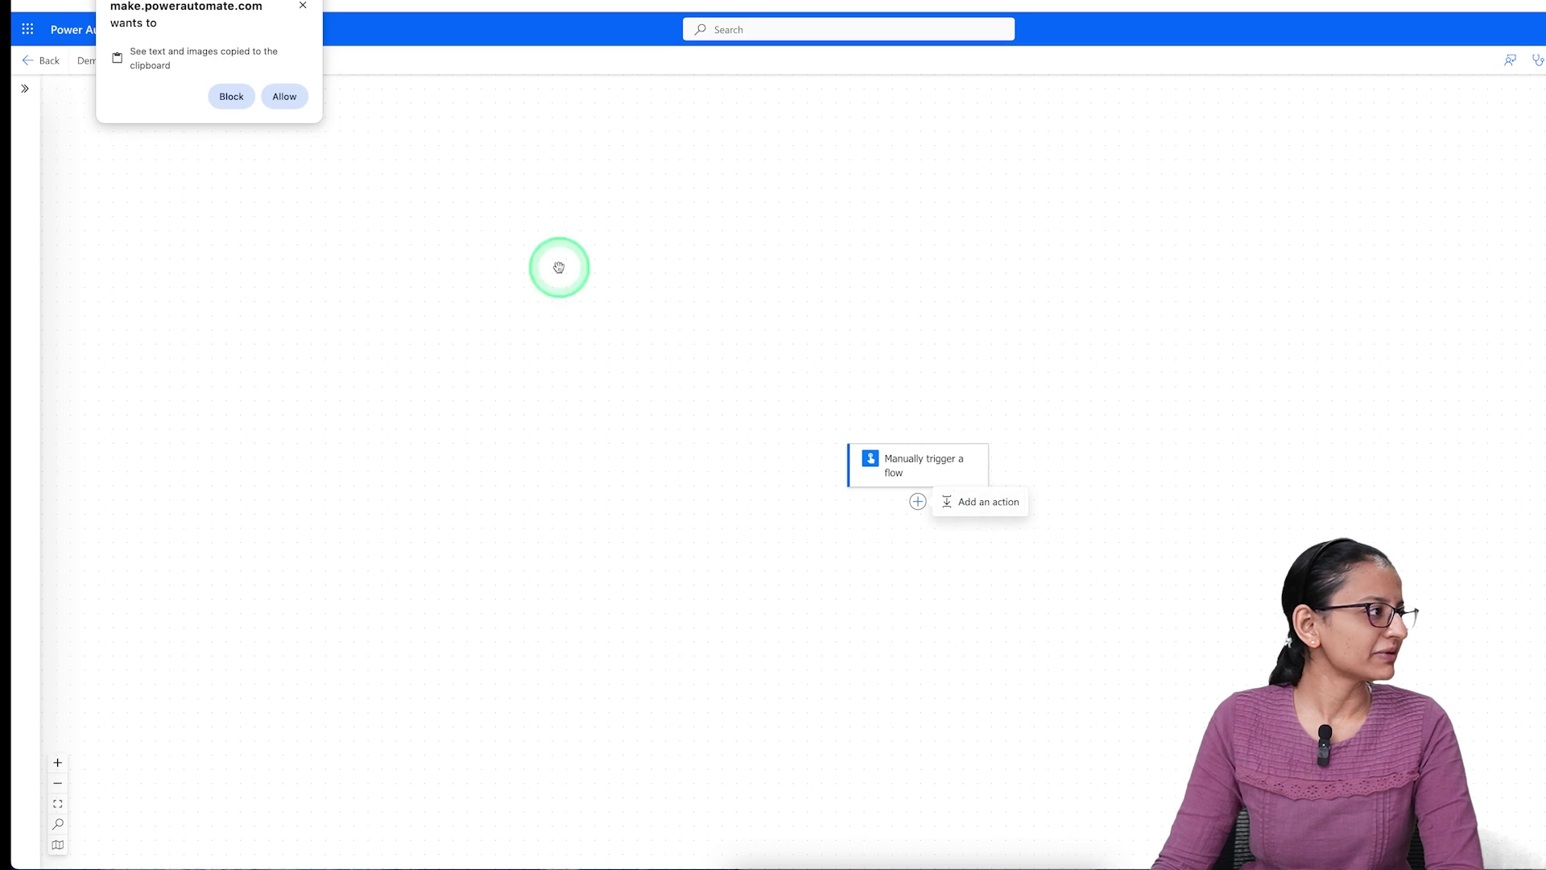
{"action": "left_click", "coordinate": [282, 96]}
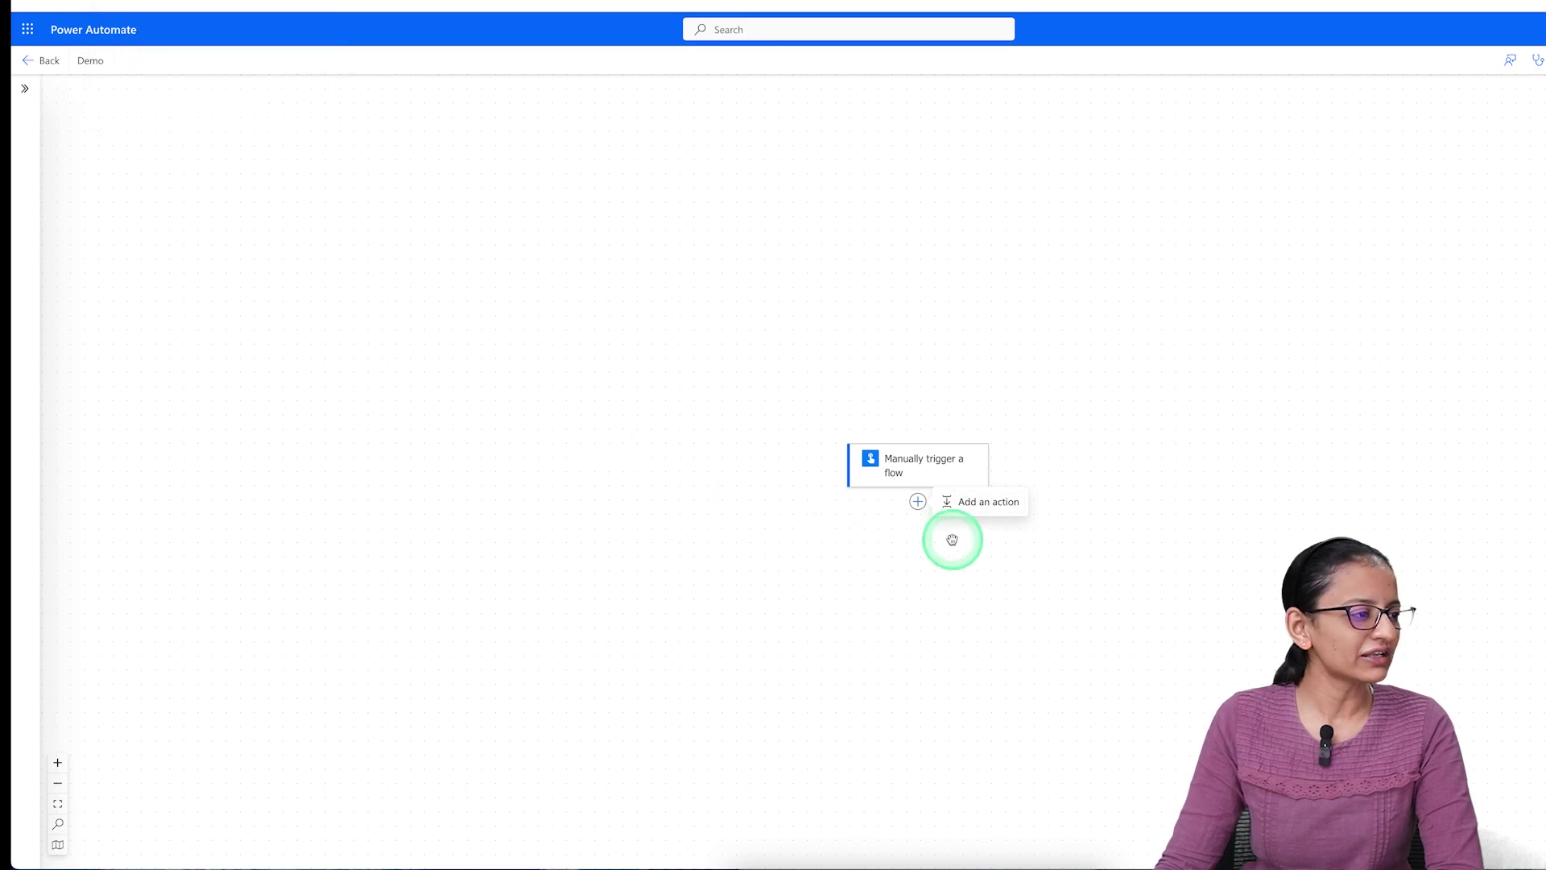
{"action": "left_click", "coordinate": [995, 509]}
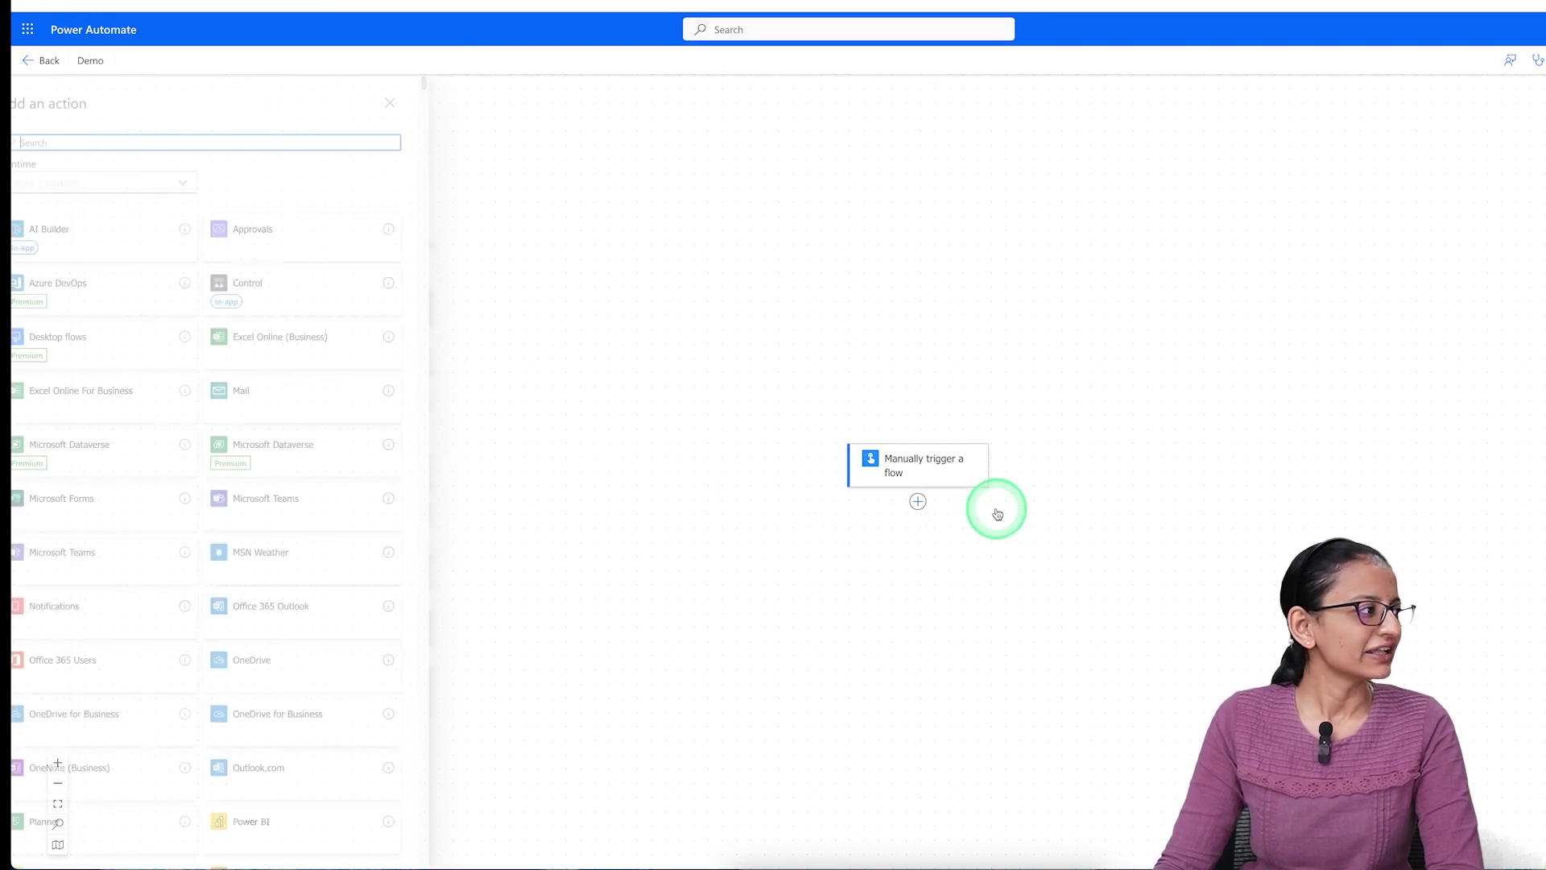
{"action": "left_click", "coordinate": [45, 141]}
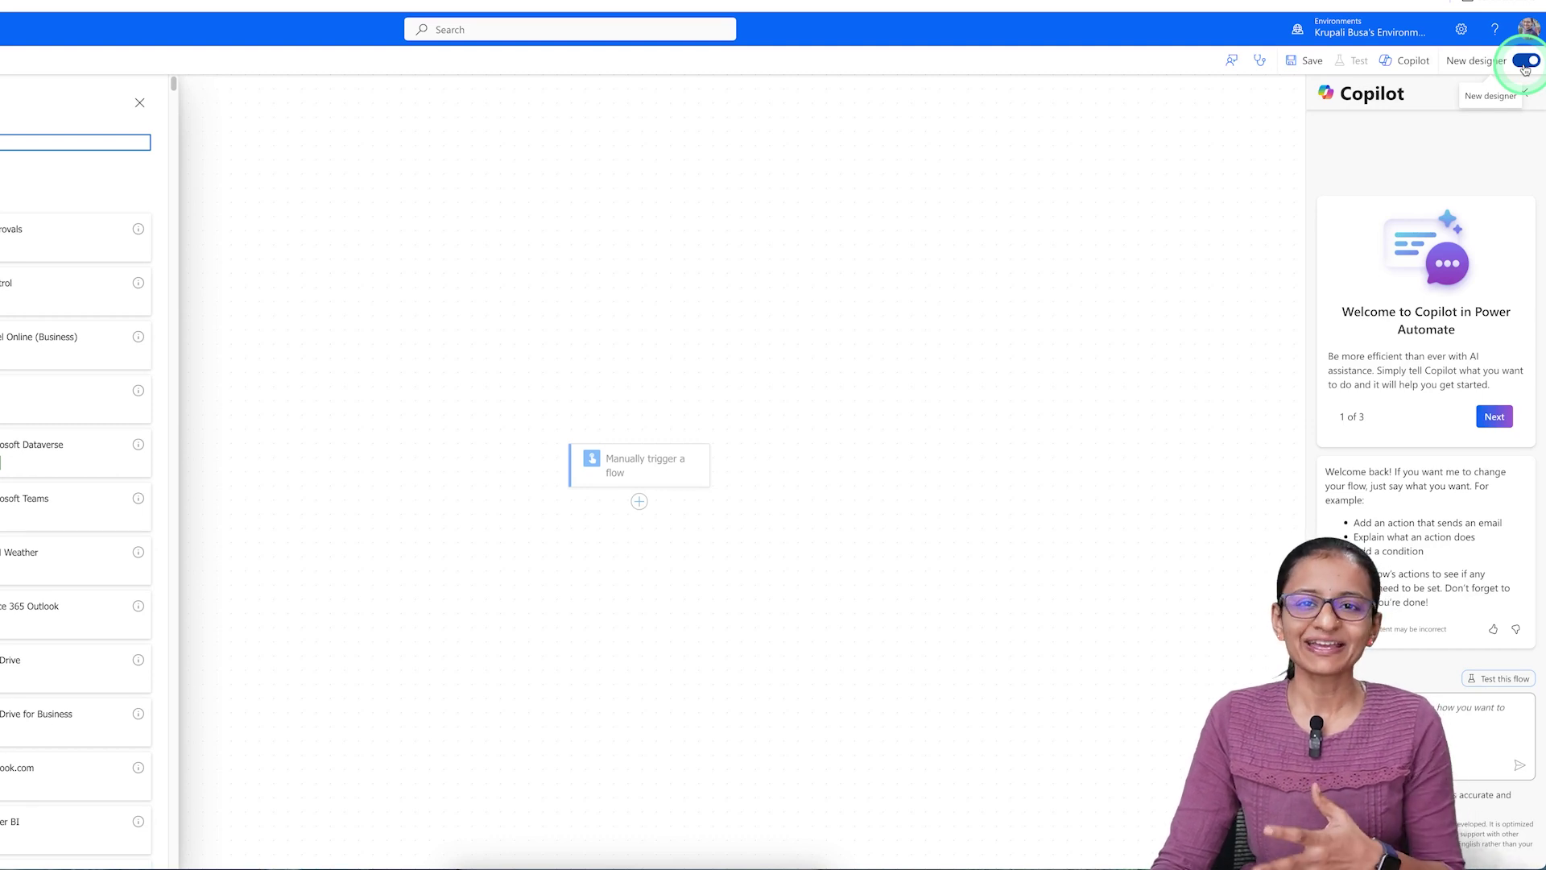
Step: Return to the classic designer and add SharePoint Get items via a 'get item' search
{"action": "left_click", "coordinate": [1524, 67]}
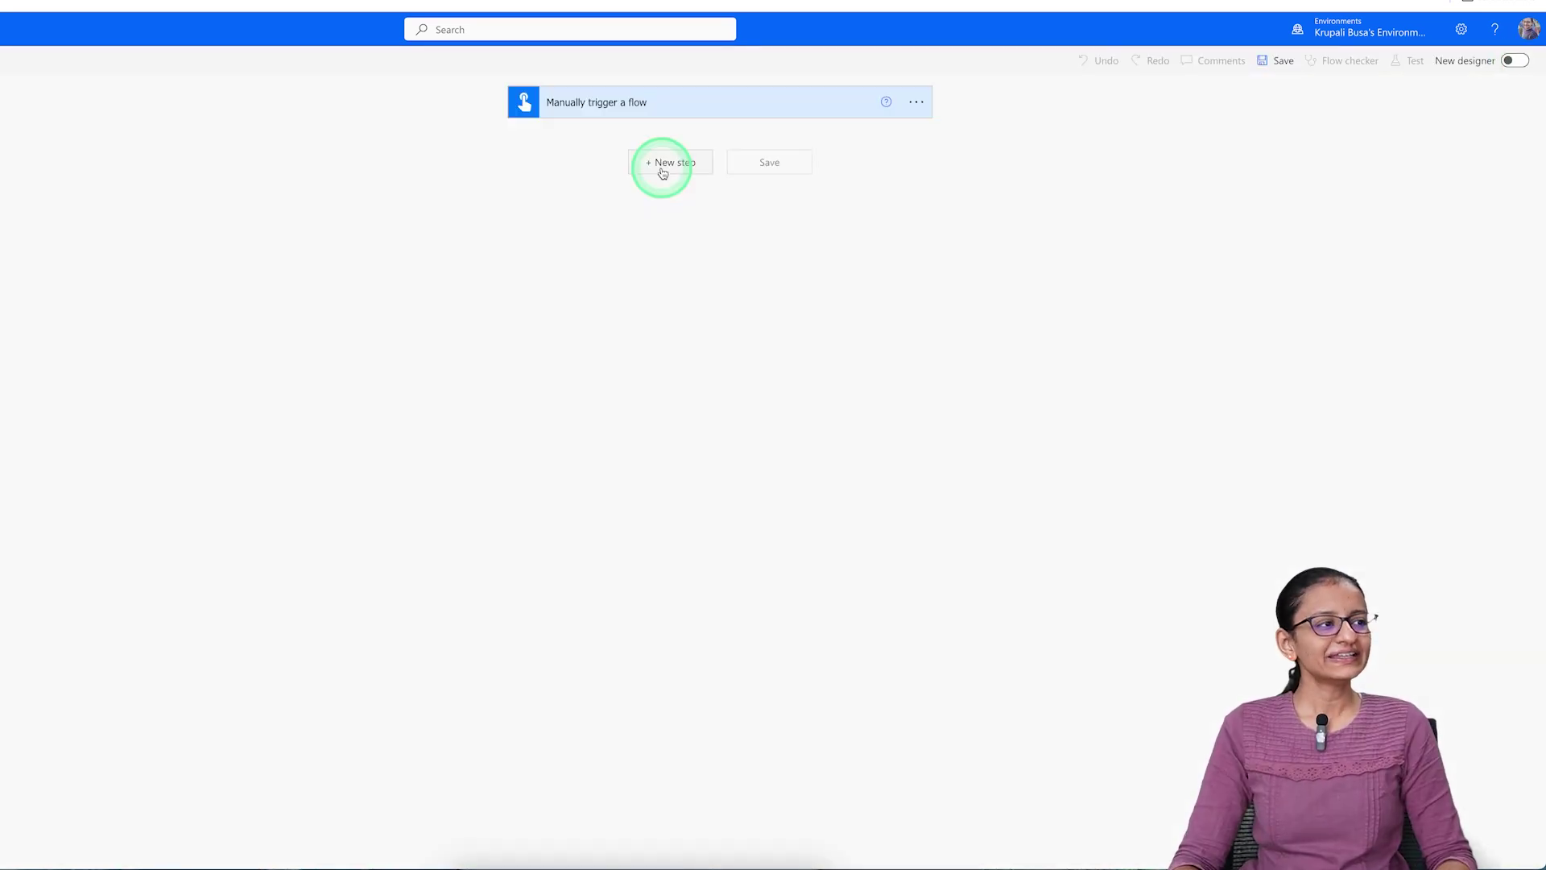
{"action": "left_click", "coordinate": [676, 244]}
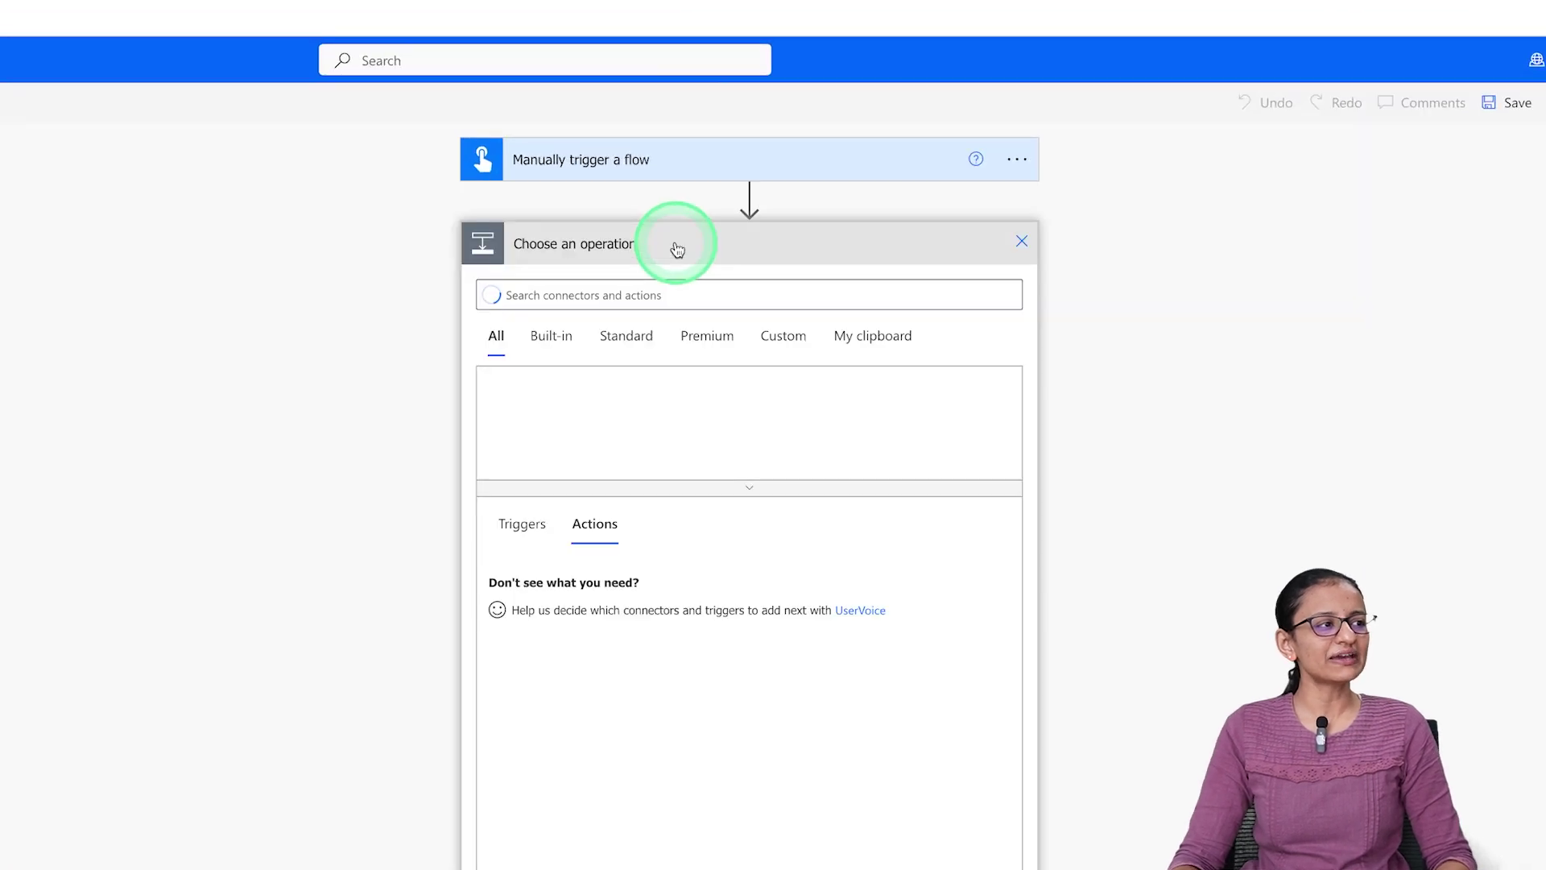
{"action": "type", "text": "ge"}
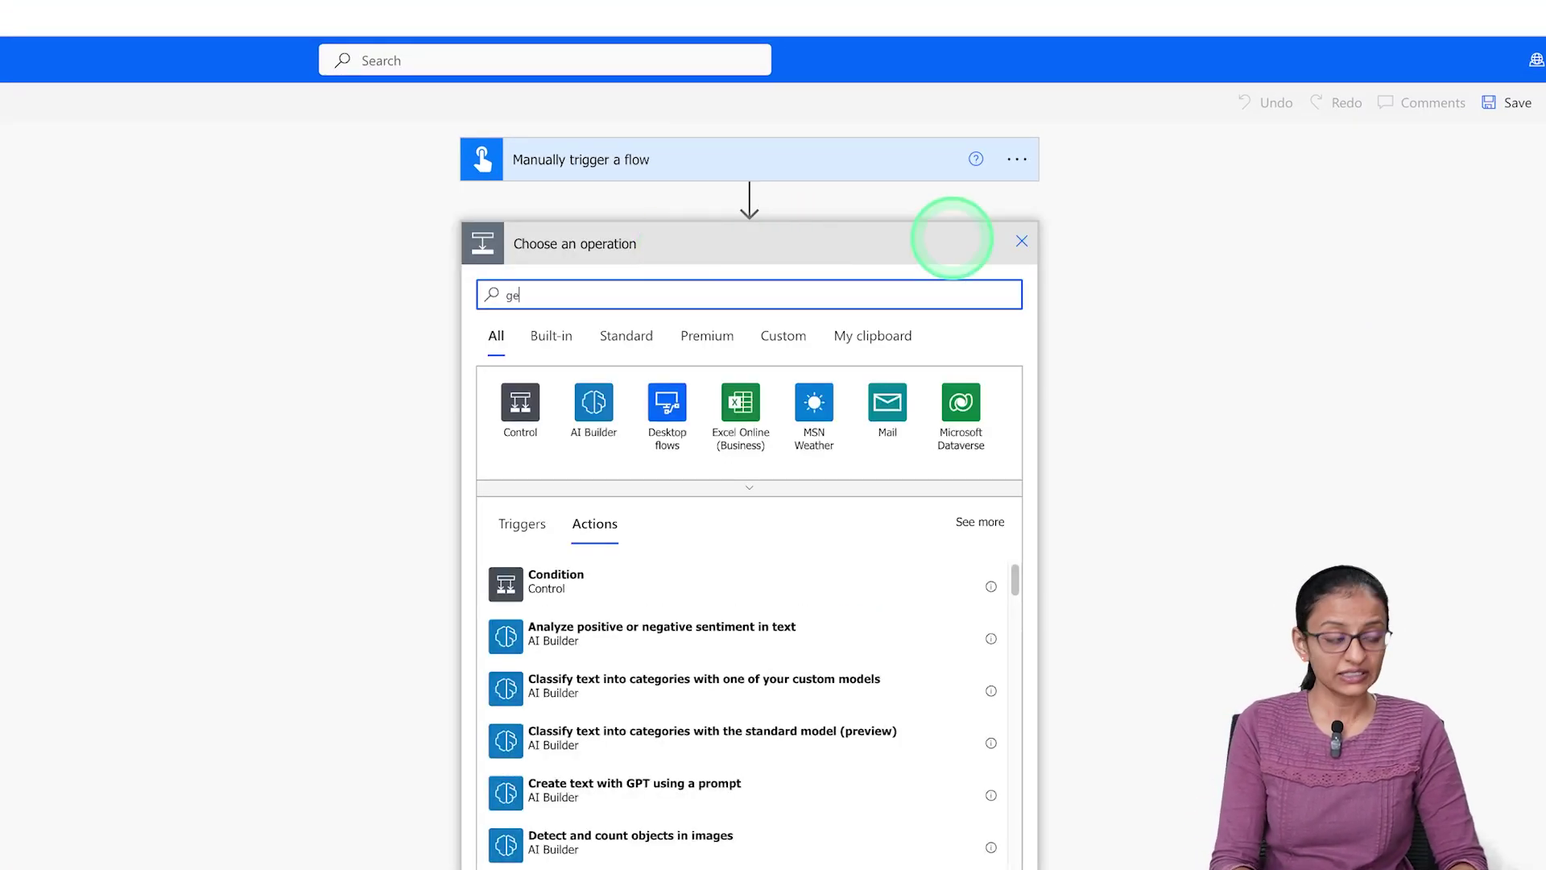
{"action": "type", "text": "t item"}
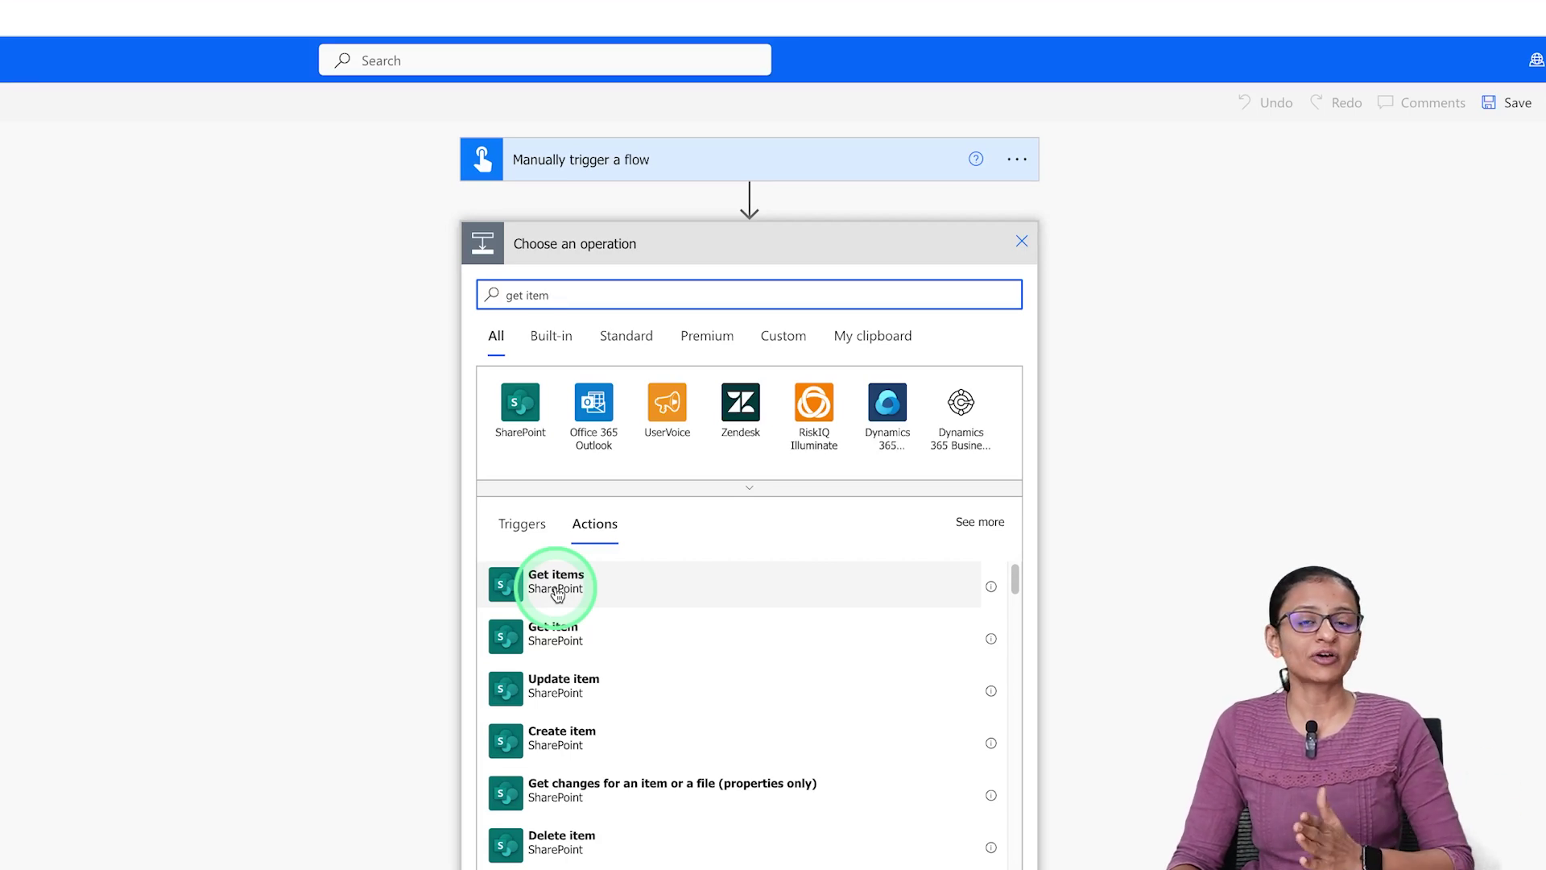
{"action": "left_click", "coordinate": [555, 582]}
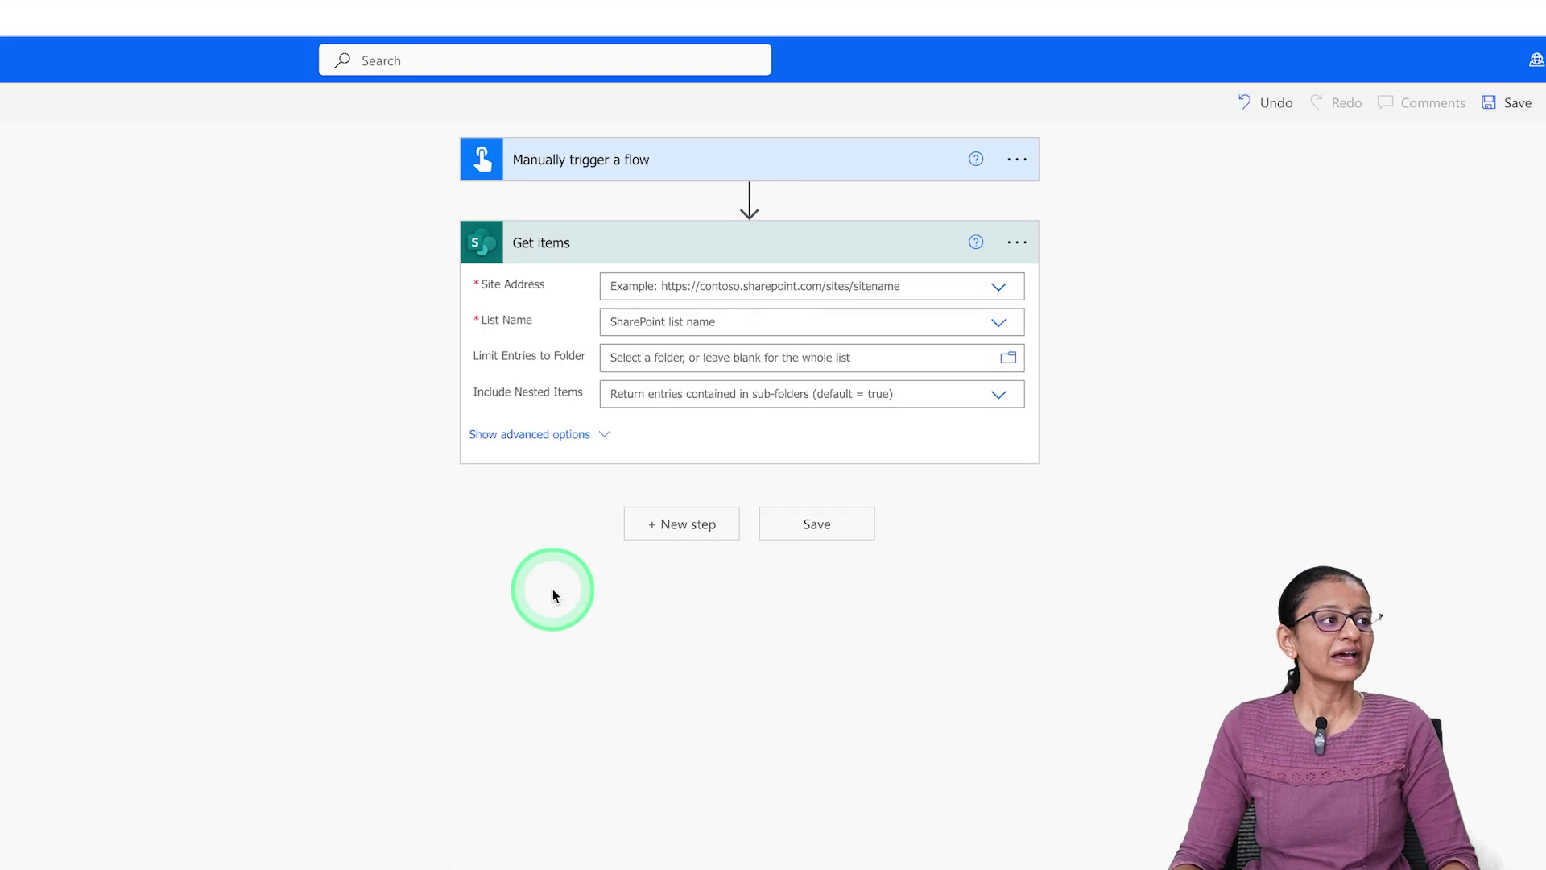
{"action": "left_click", "coordinate": [737, 324]}
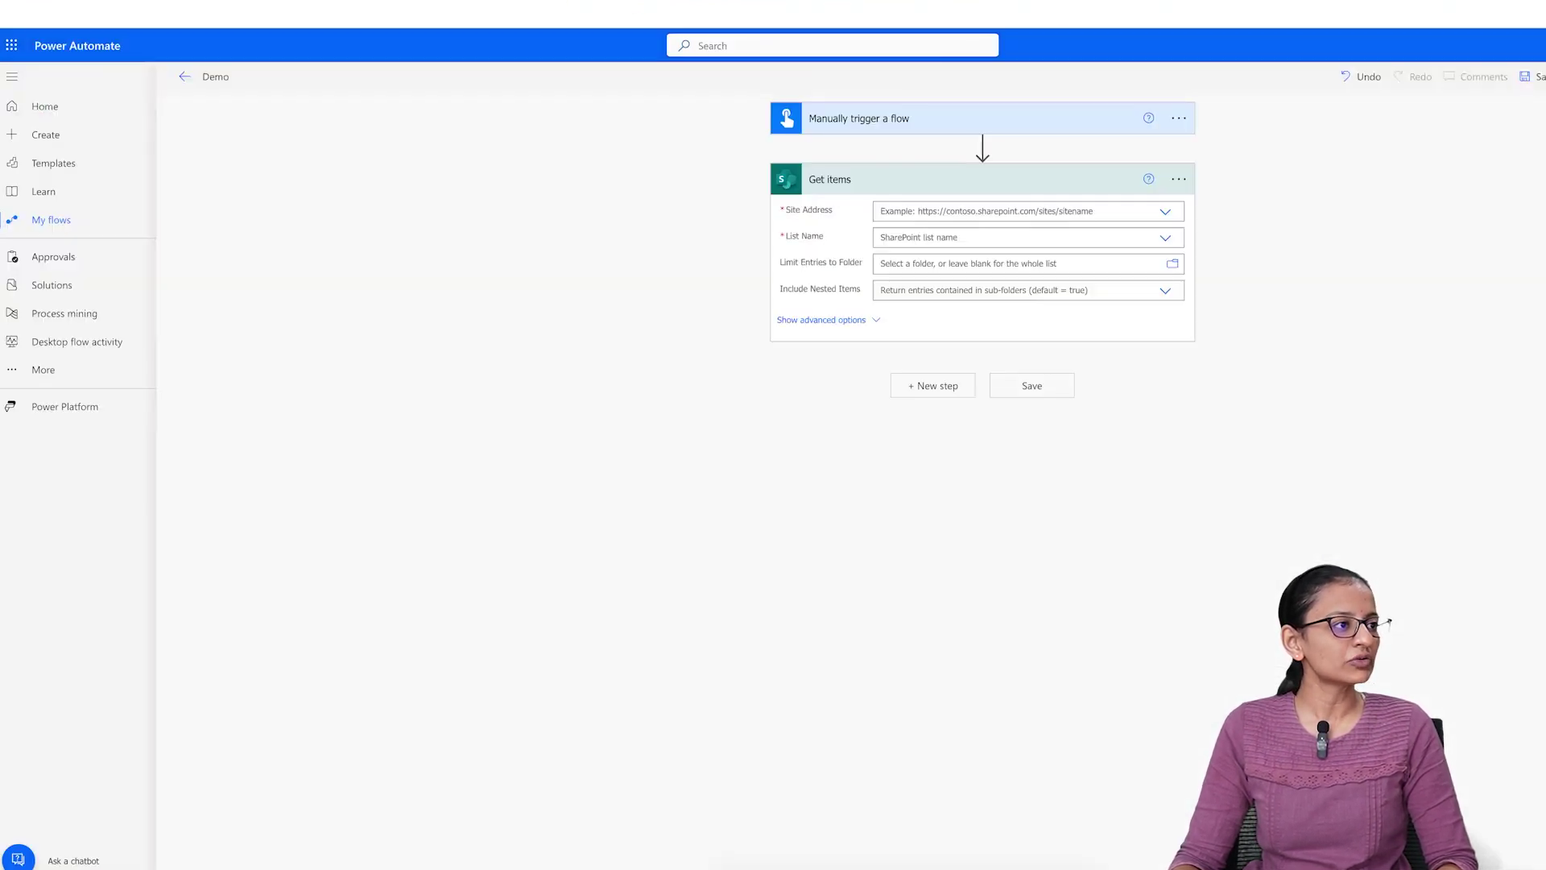
Step: Set Get items to the KnowHow (Personal) site and EmployeeData_info list, showing advanced options
{"action": "left_click", "coordinate": [978, 207]}
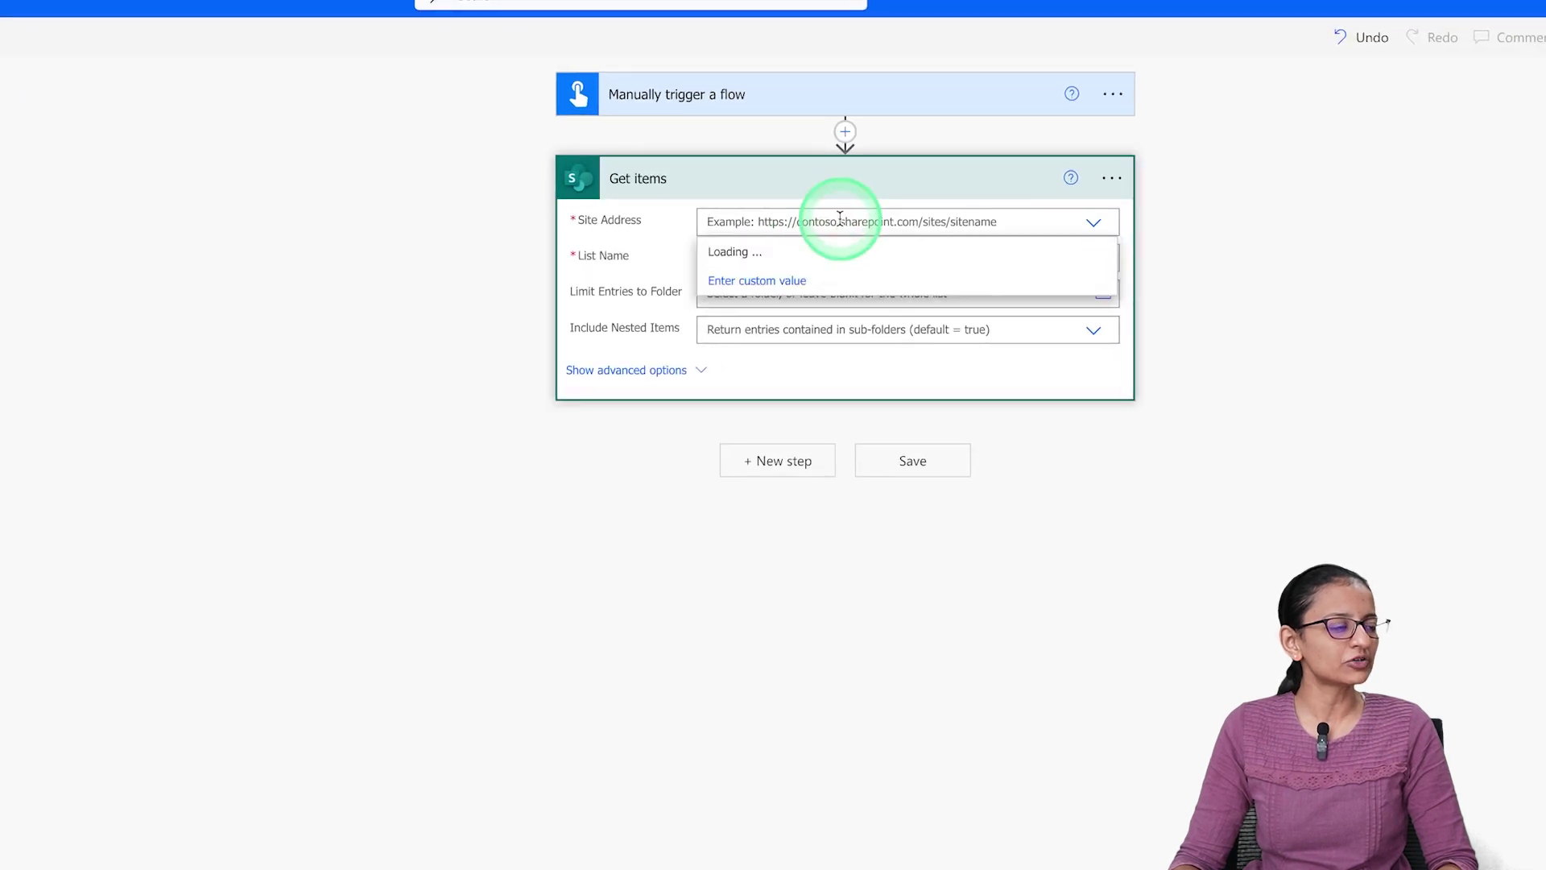
{"action": "left_click", "coordinate": [797, 364]}
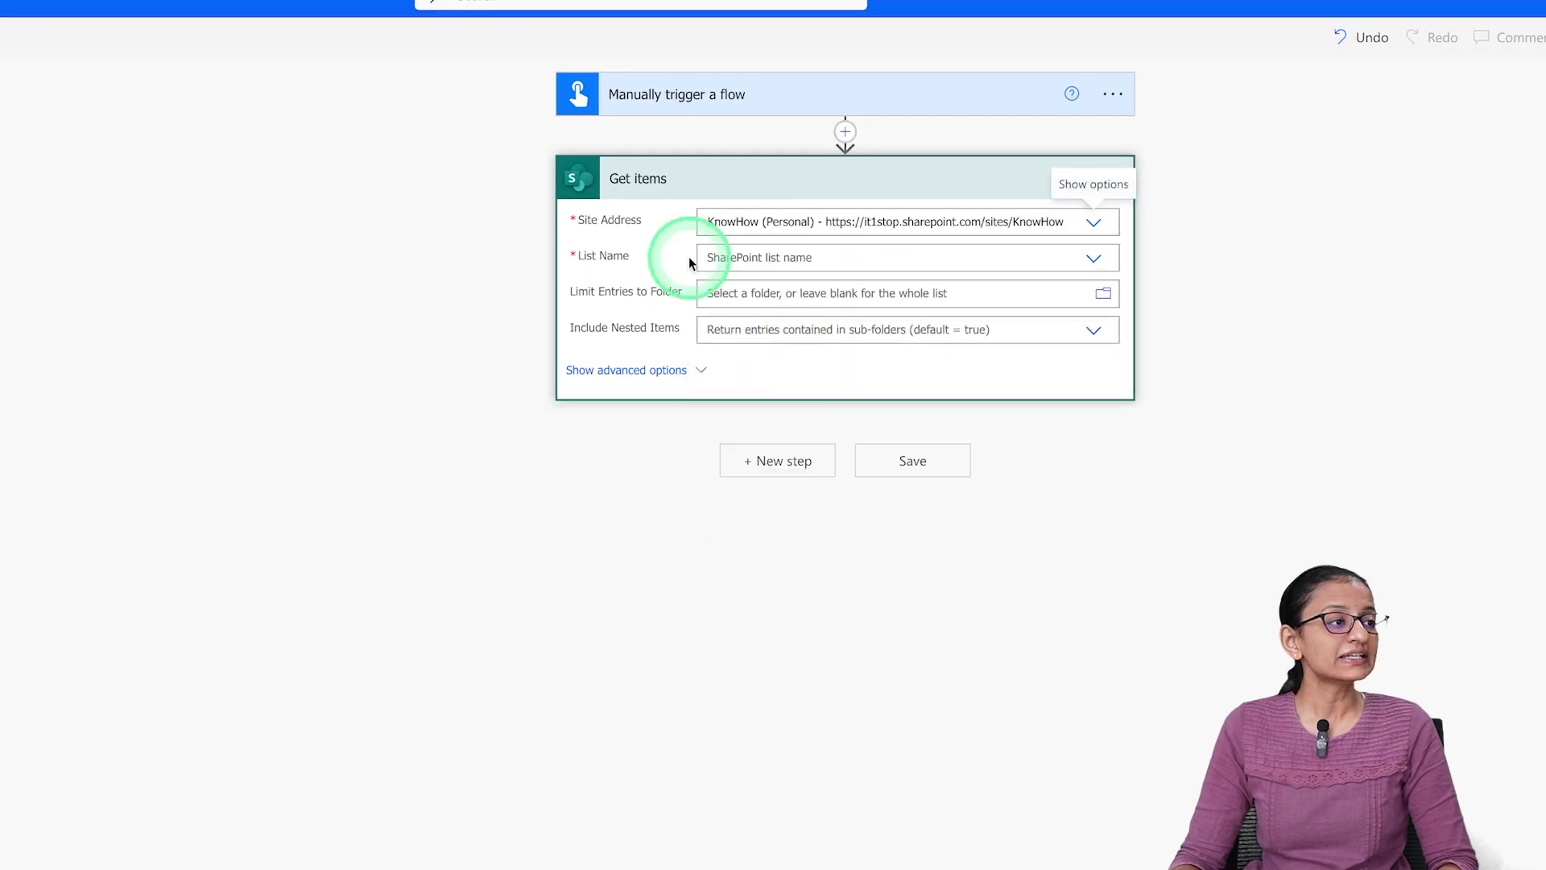
{"action": "left_click", "coordinate": [1093, 257]}
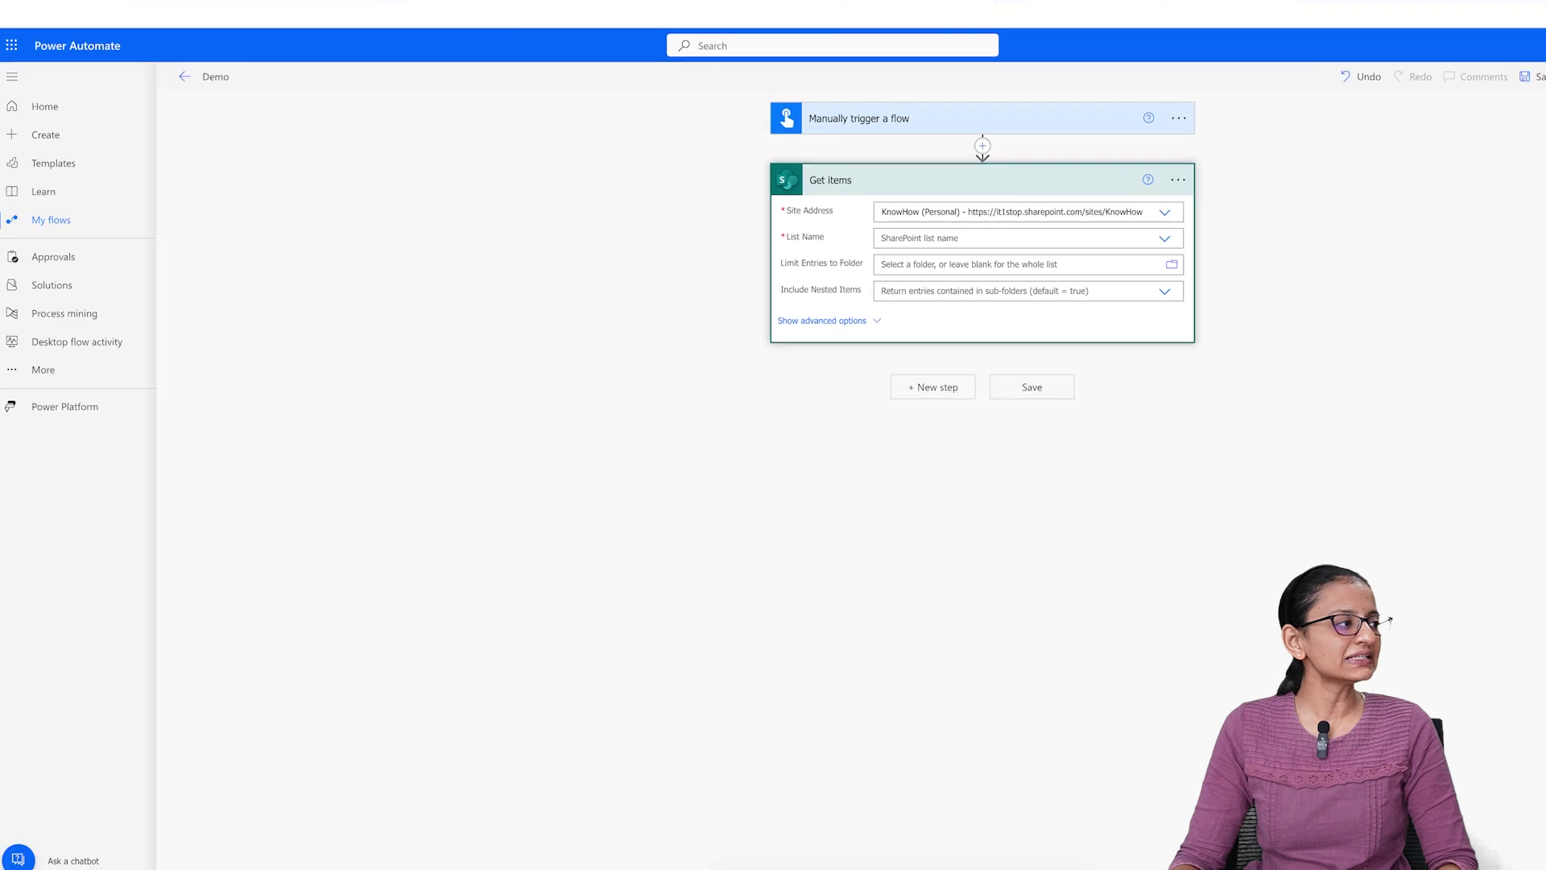
{"action": "left_click", "coordinate": [466, 77]}
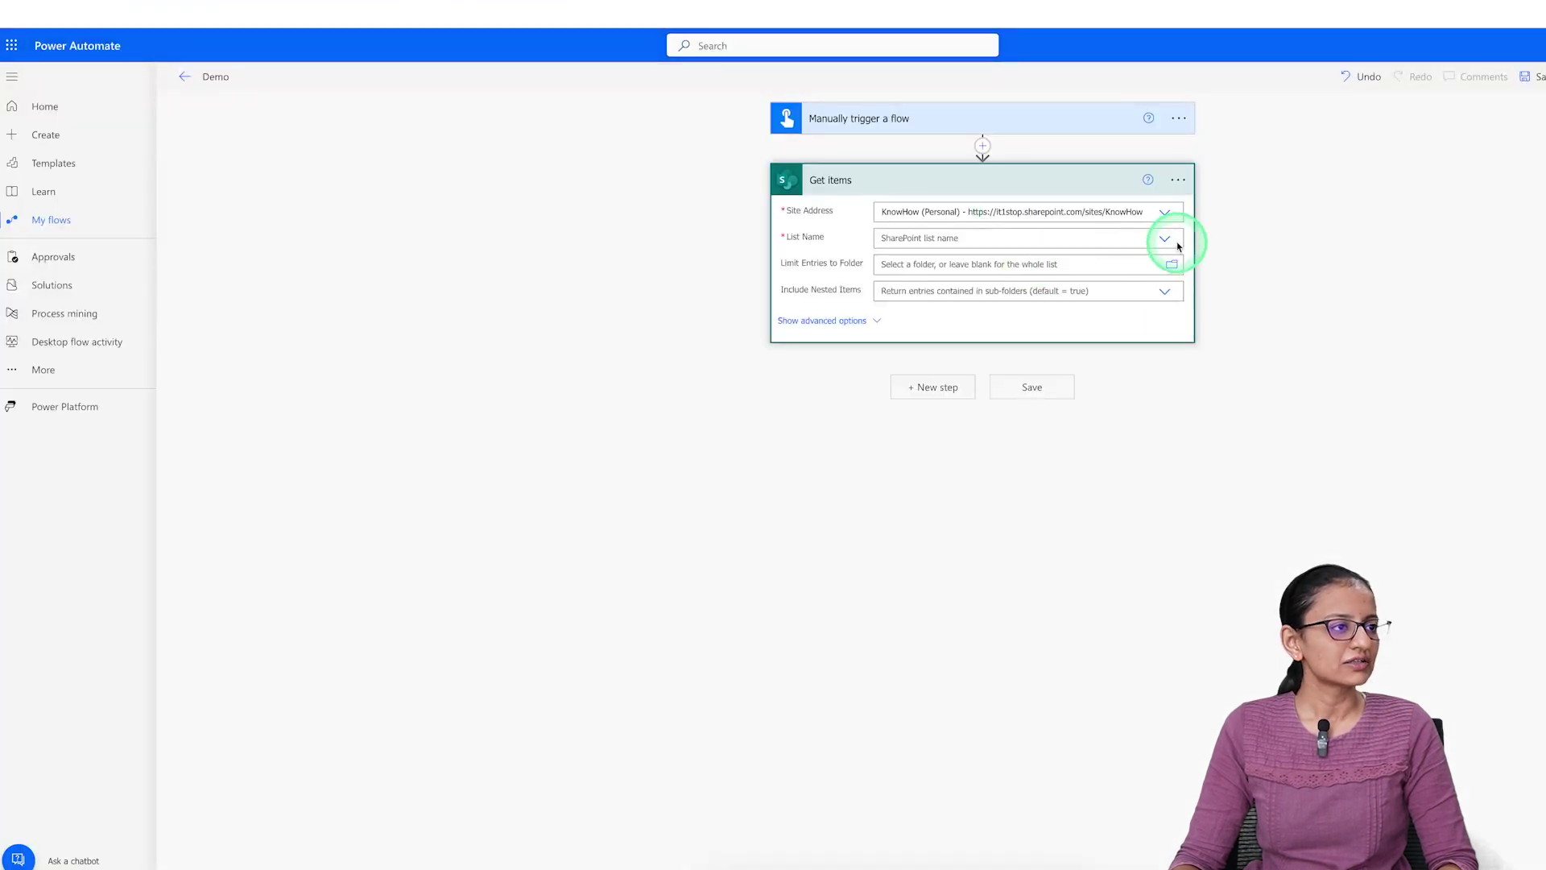
{"action": "left_click", "coordinate": [1092, 276]}
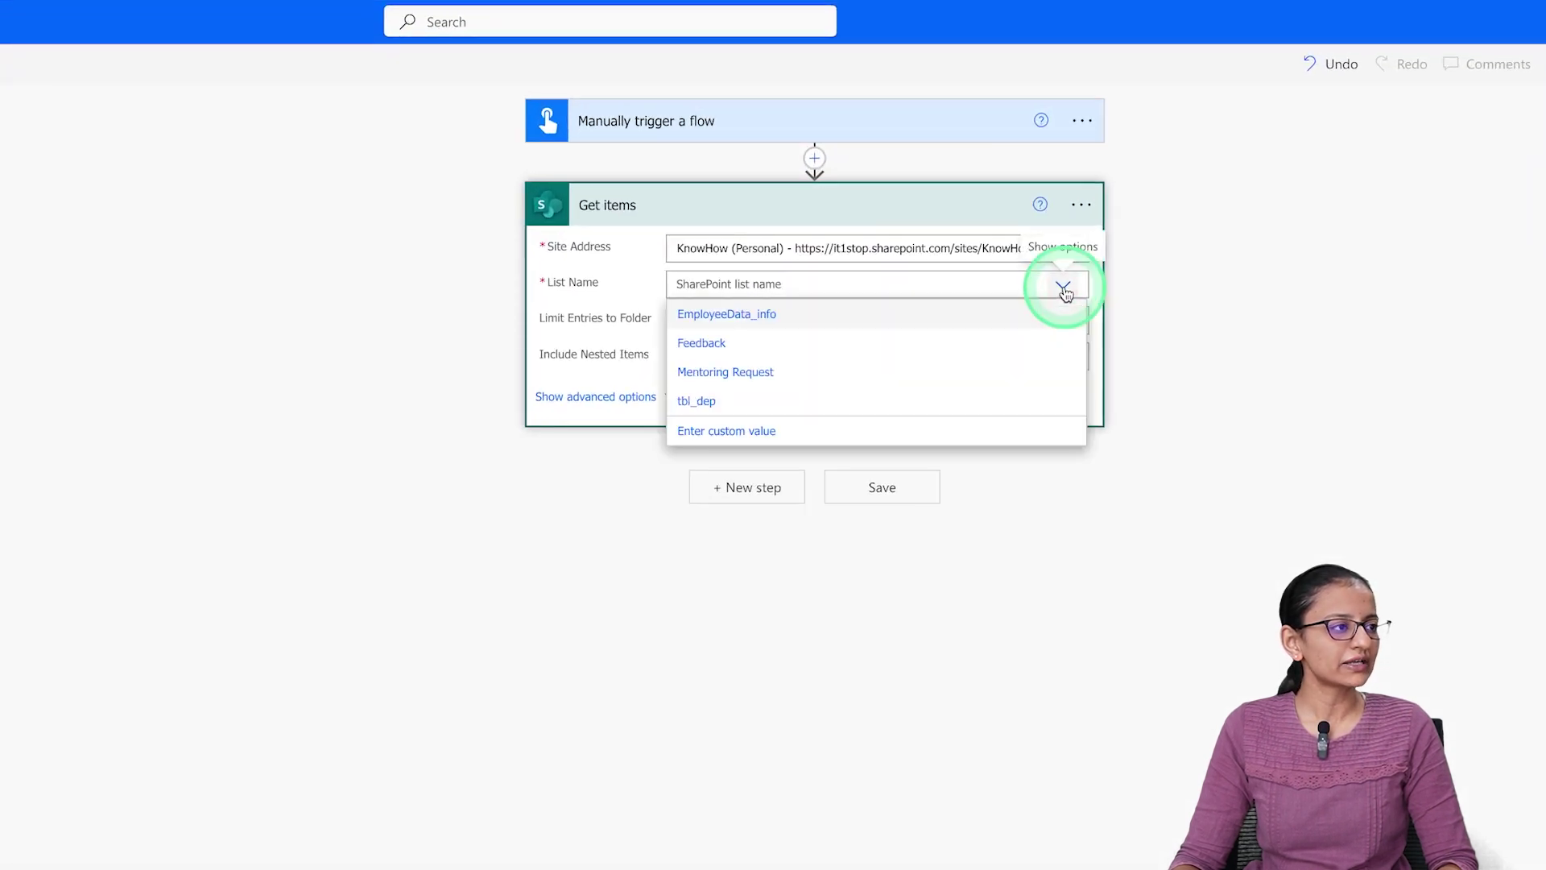
{"action": "left_click", "coordinate": [821, 316]}
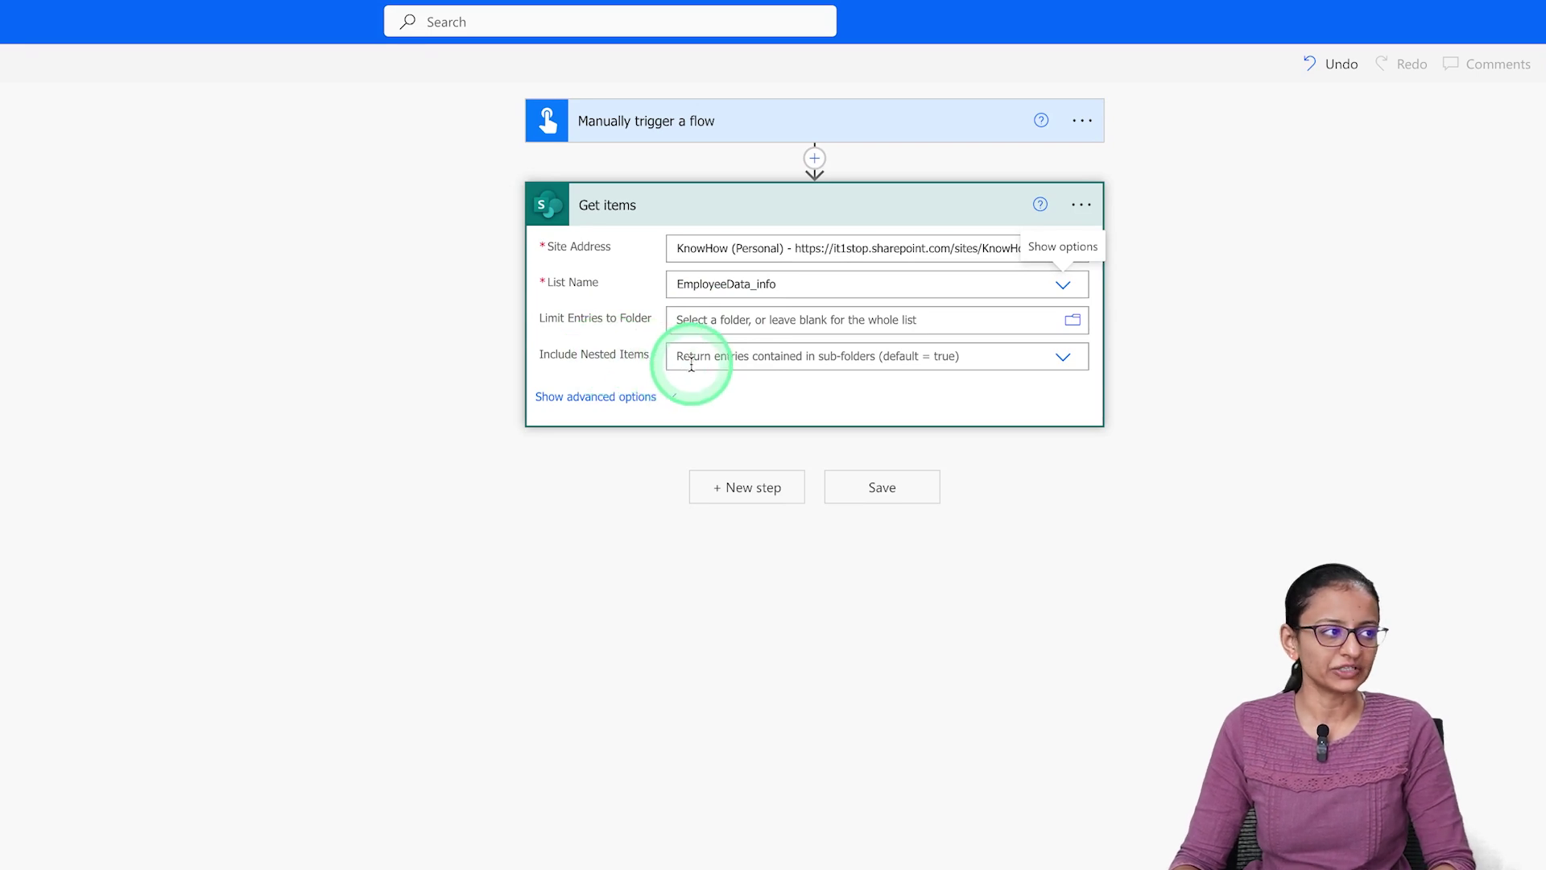
{"action": "left_click", "coordinate": [606, 398]}
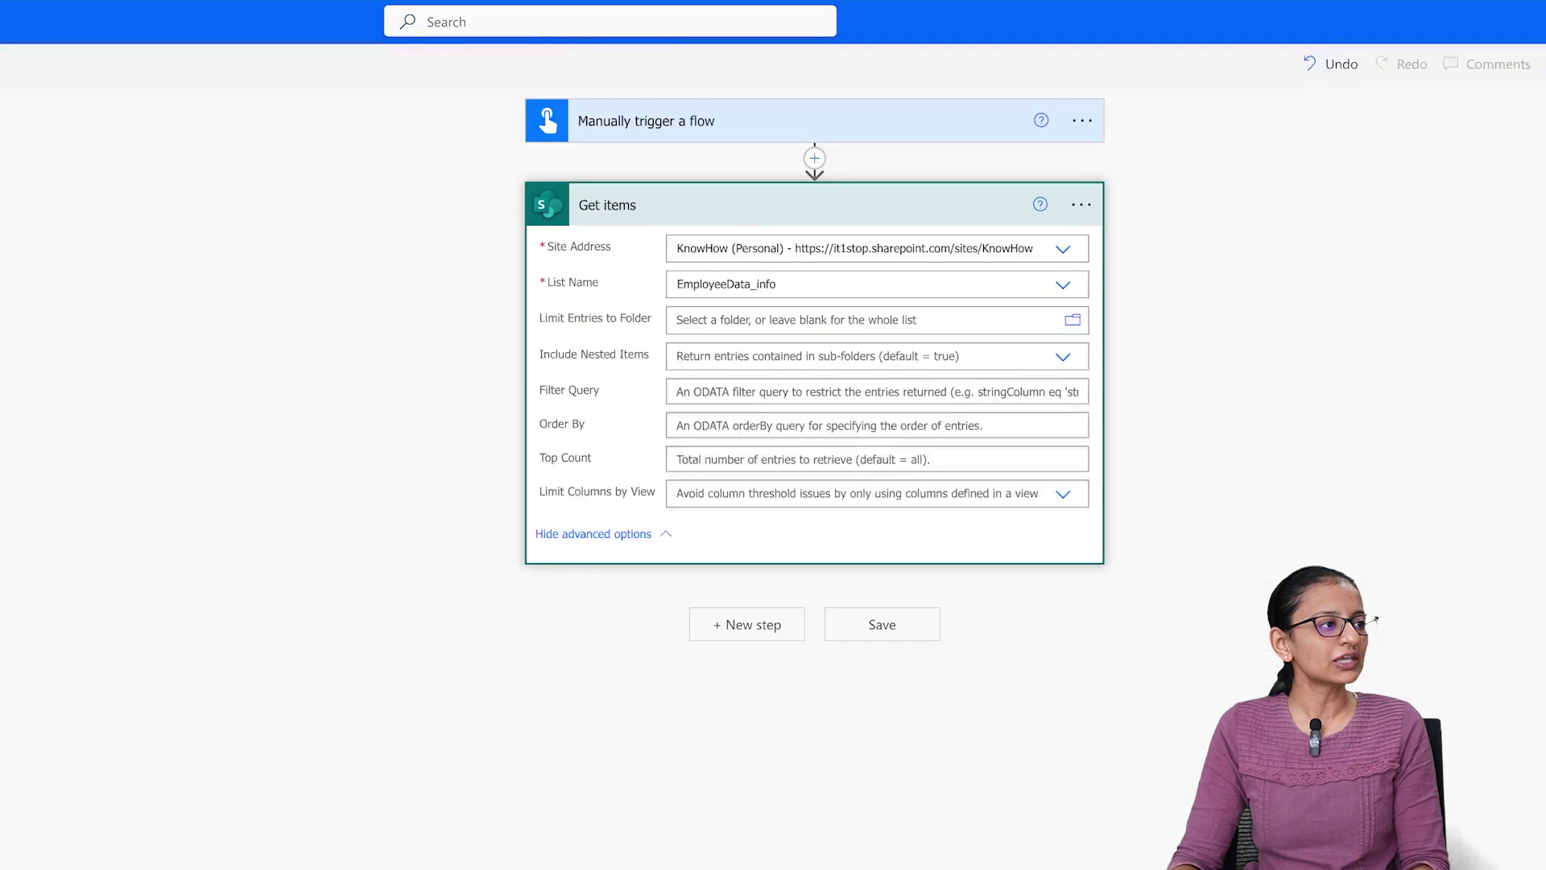
Step: Open the department column's settings in Lists and select its name 'department' to copy
{"action": "left_click", "coordinate": [703, 233]}
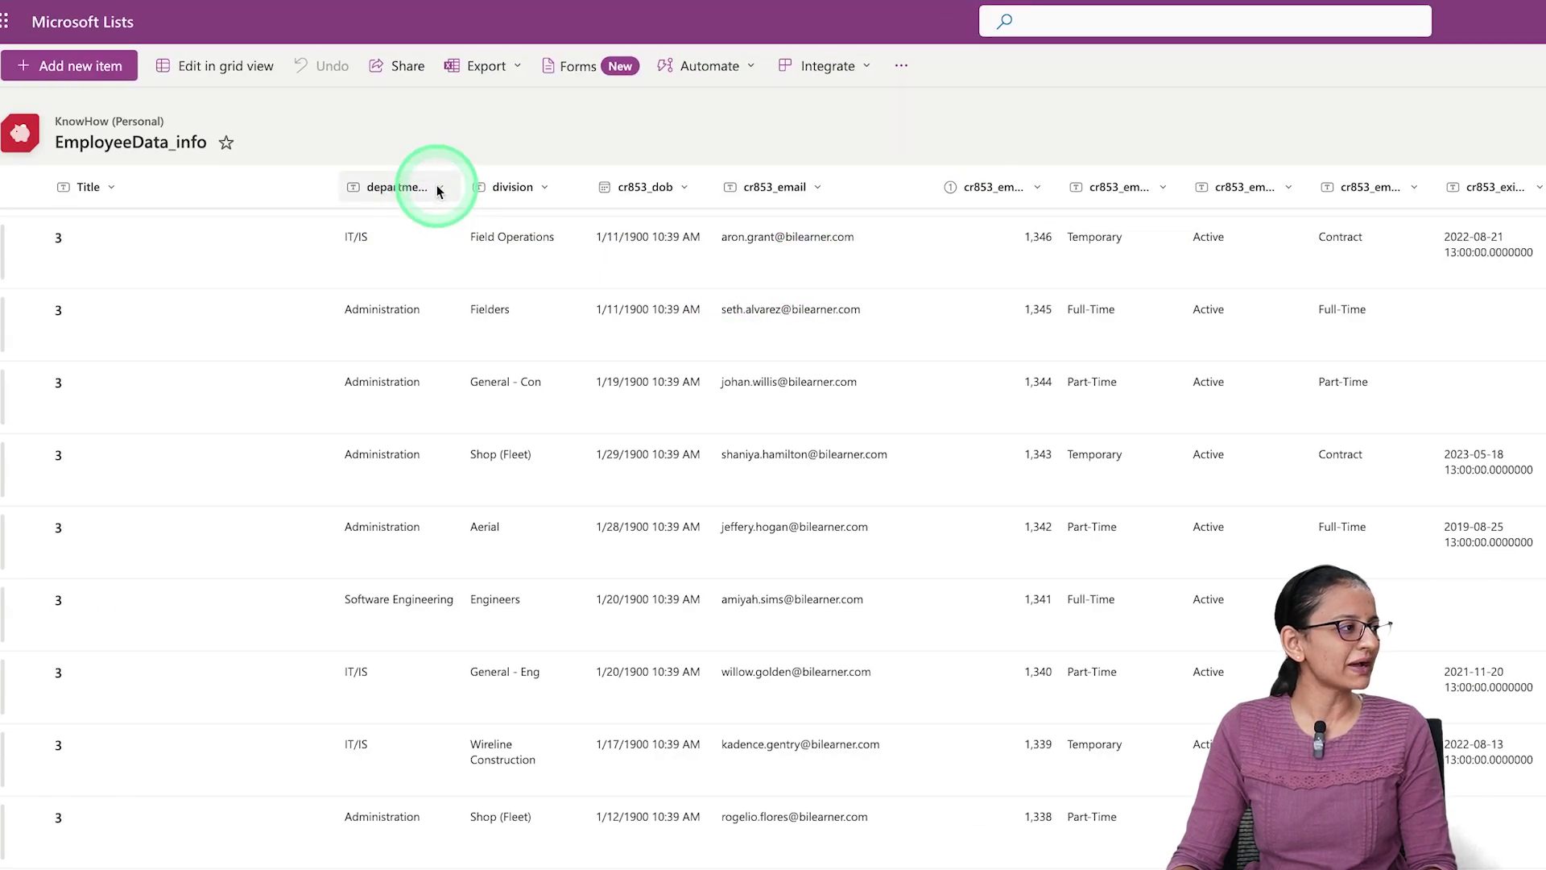
{"action": "left_click", "coordinate": [400, 193]}
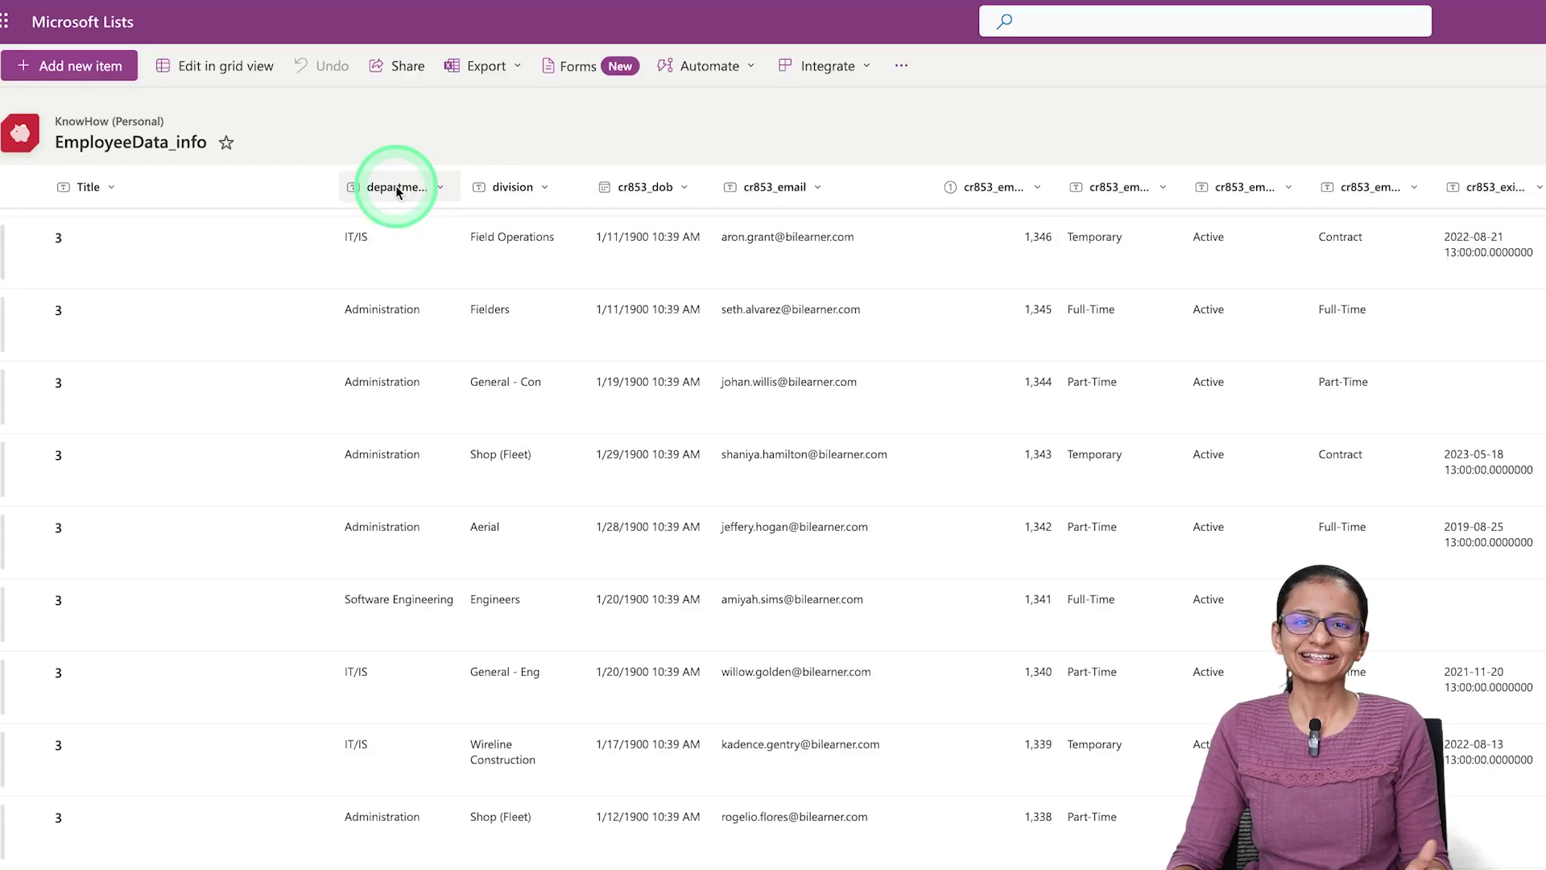
{"action": "left_click", "coordinate": [395, 190]}
{"action": "mouse_move", "coordinate": [411, 369]}
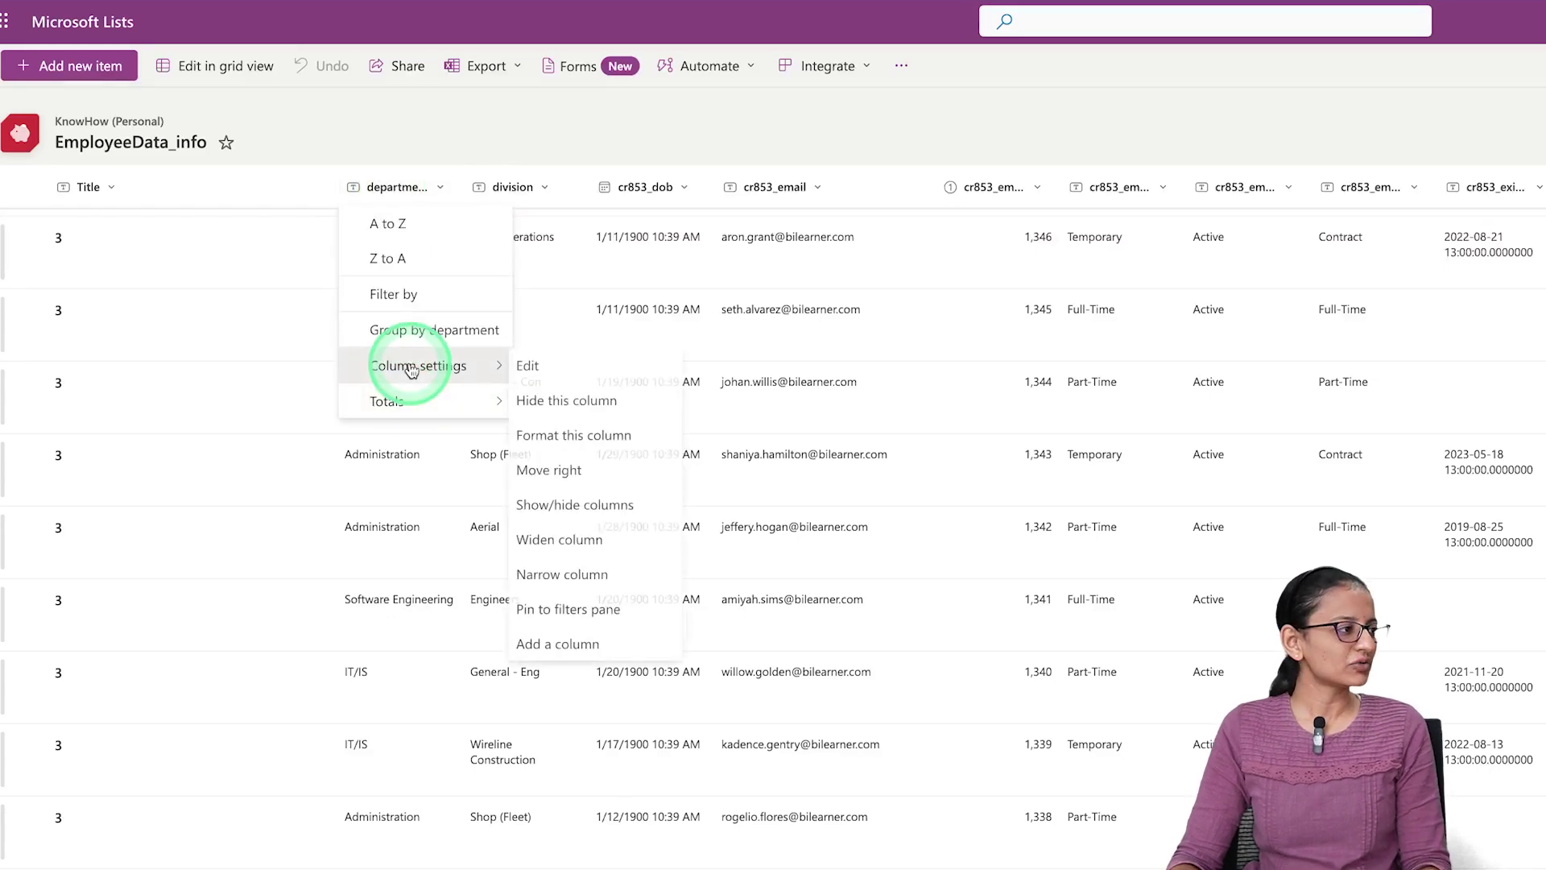
{"action": "left_click", "coordinate": [530, 365]}
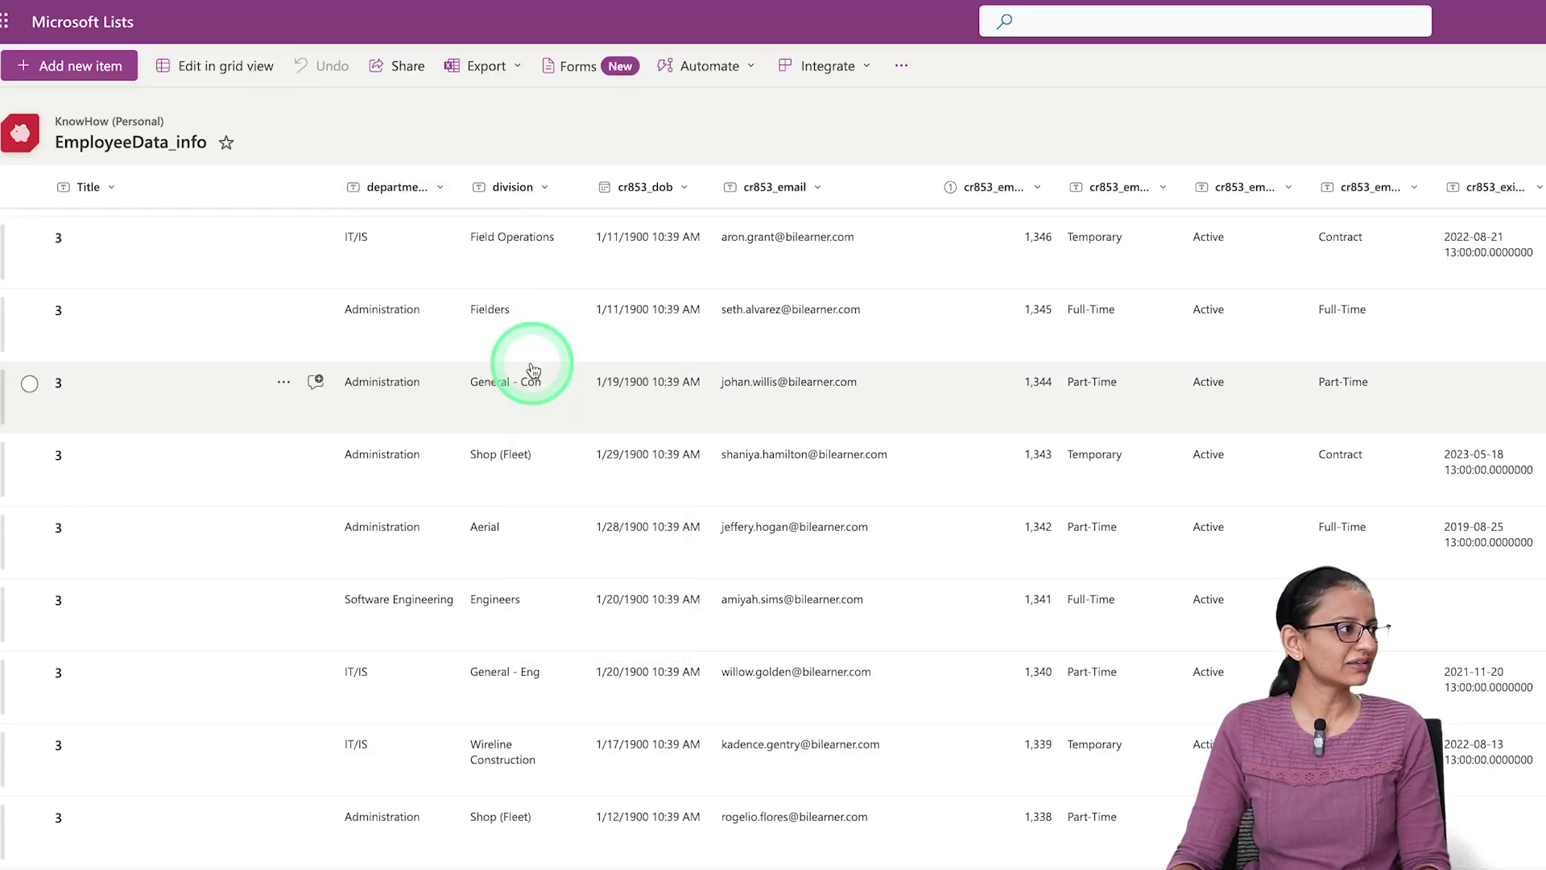
{"action": "double_click", "coordinate": [1315, 120]}
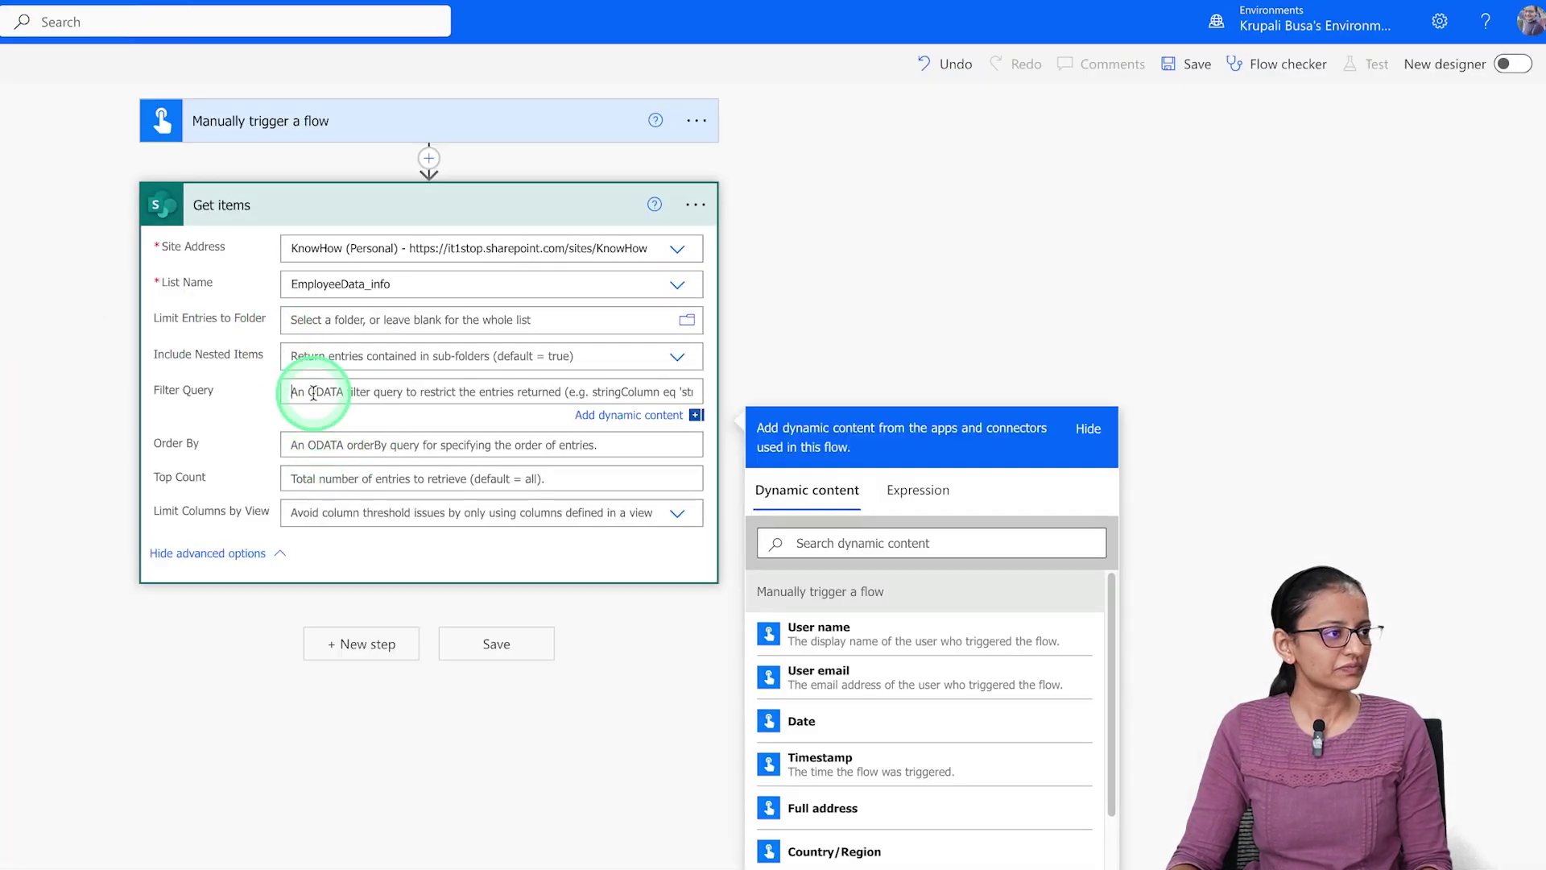
Step: Paste 'department' into the Filter Query and begin typing the eq operator
{"action": "type", "text": "department"}
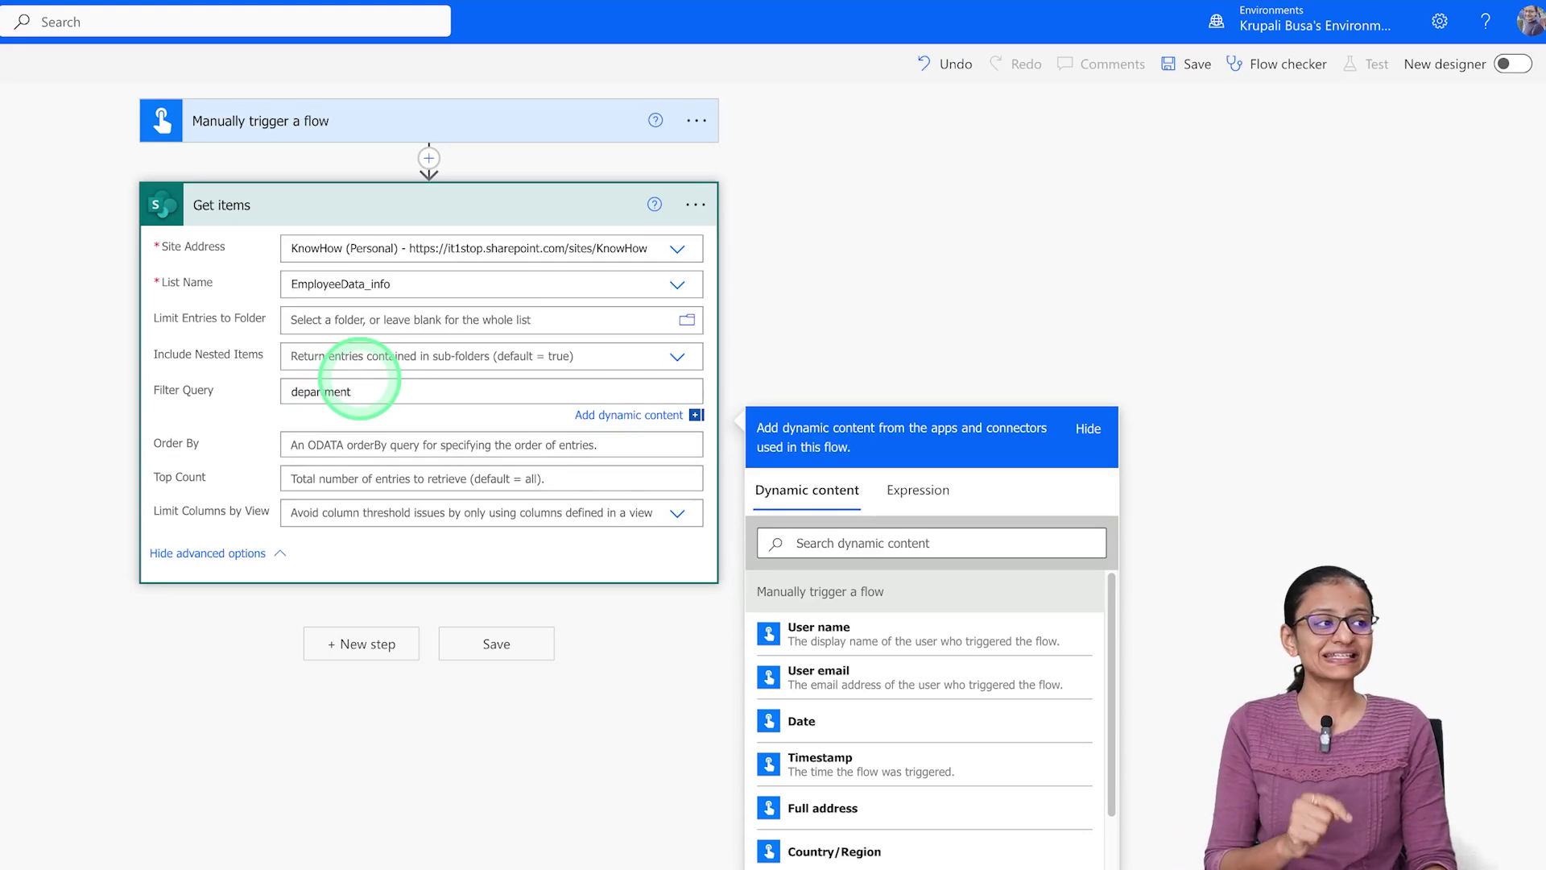
{"action": "type", "text": "epartment"}
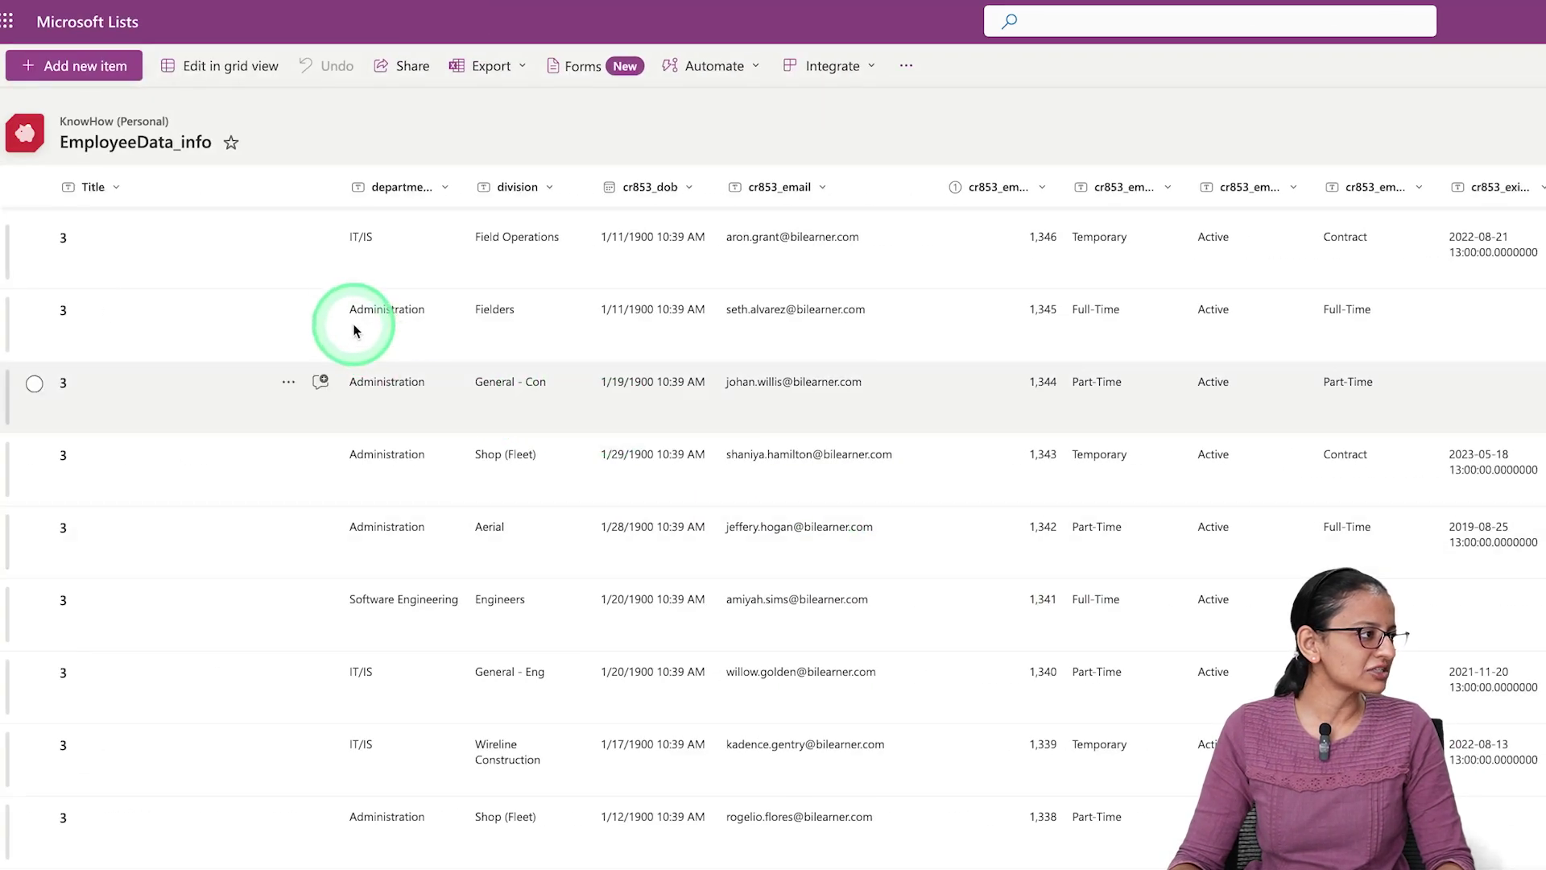
Step: Select the 'Administration' value in the list and go back to the filter query
{"action": "left_click_drag", "start_coordinate": [346, 311], "coordinate": [455, 357]}
{"action": "key", "text": "ctrl+c"}
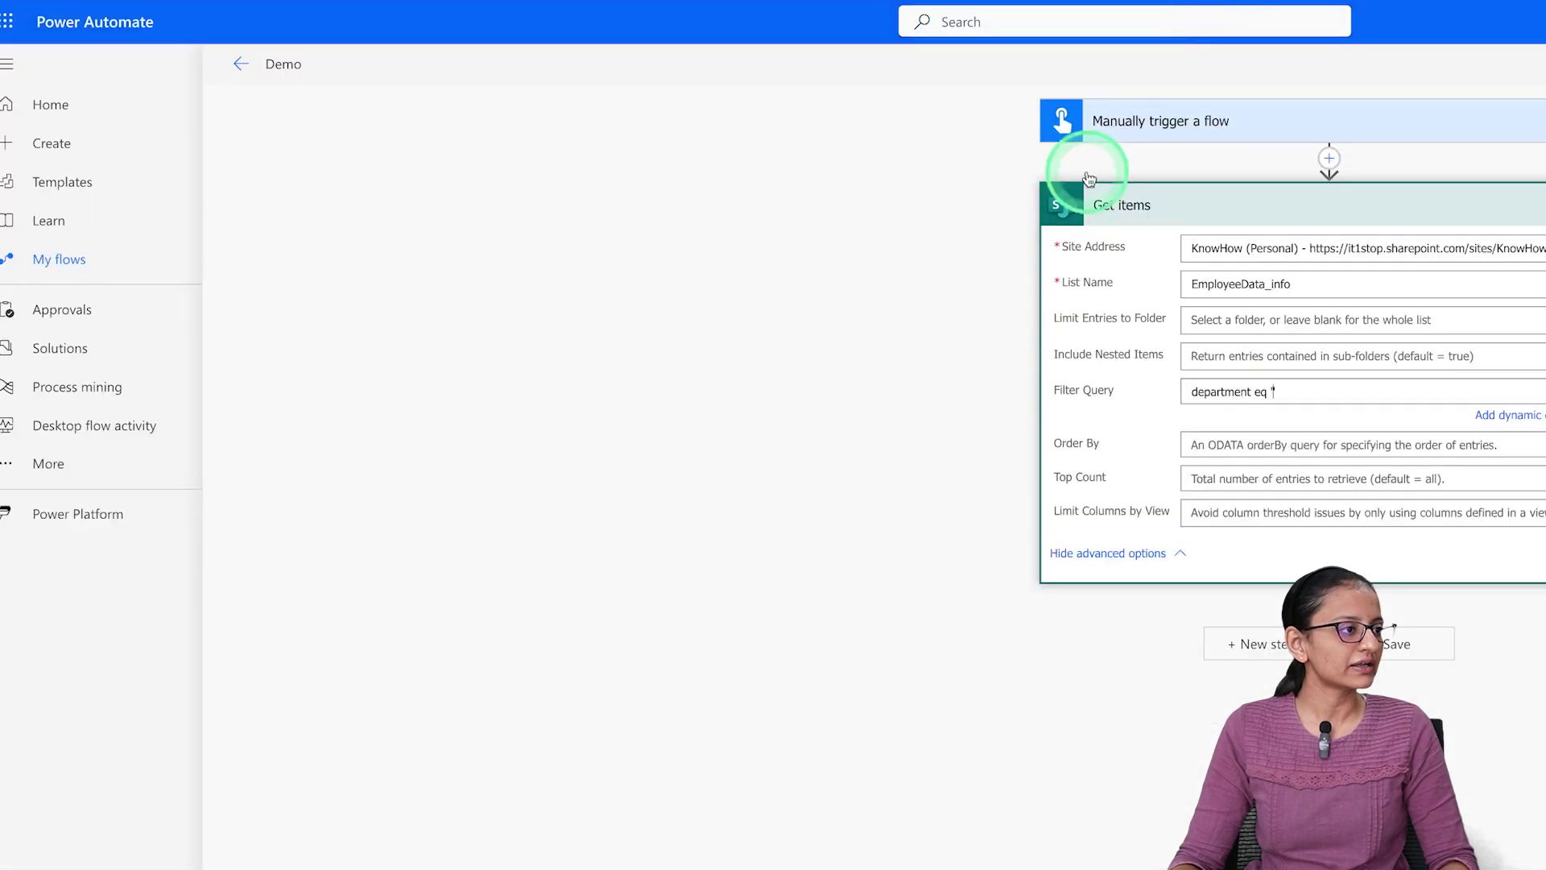
{"action": "left_click", "coordinate": [1171, 393]}
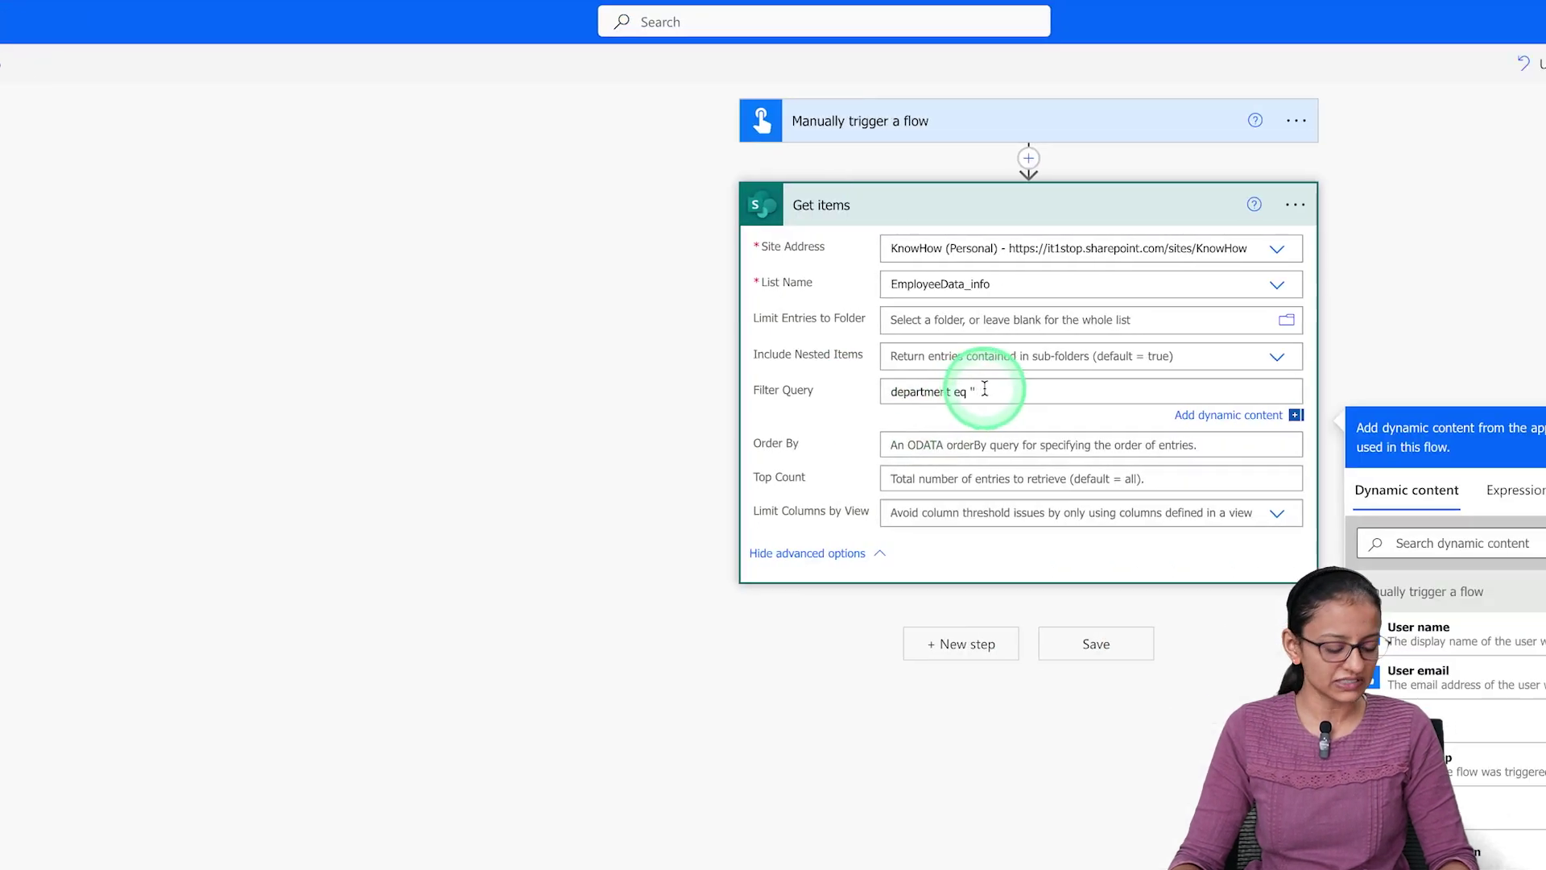
Step: Paste 'Administration' between the filter's quotes and save the flow
{"action": "key", "text": "ctrl+v"}
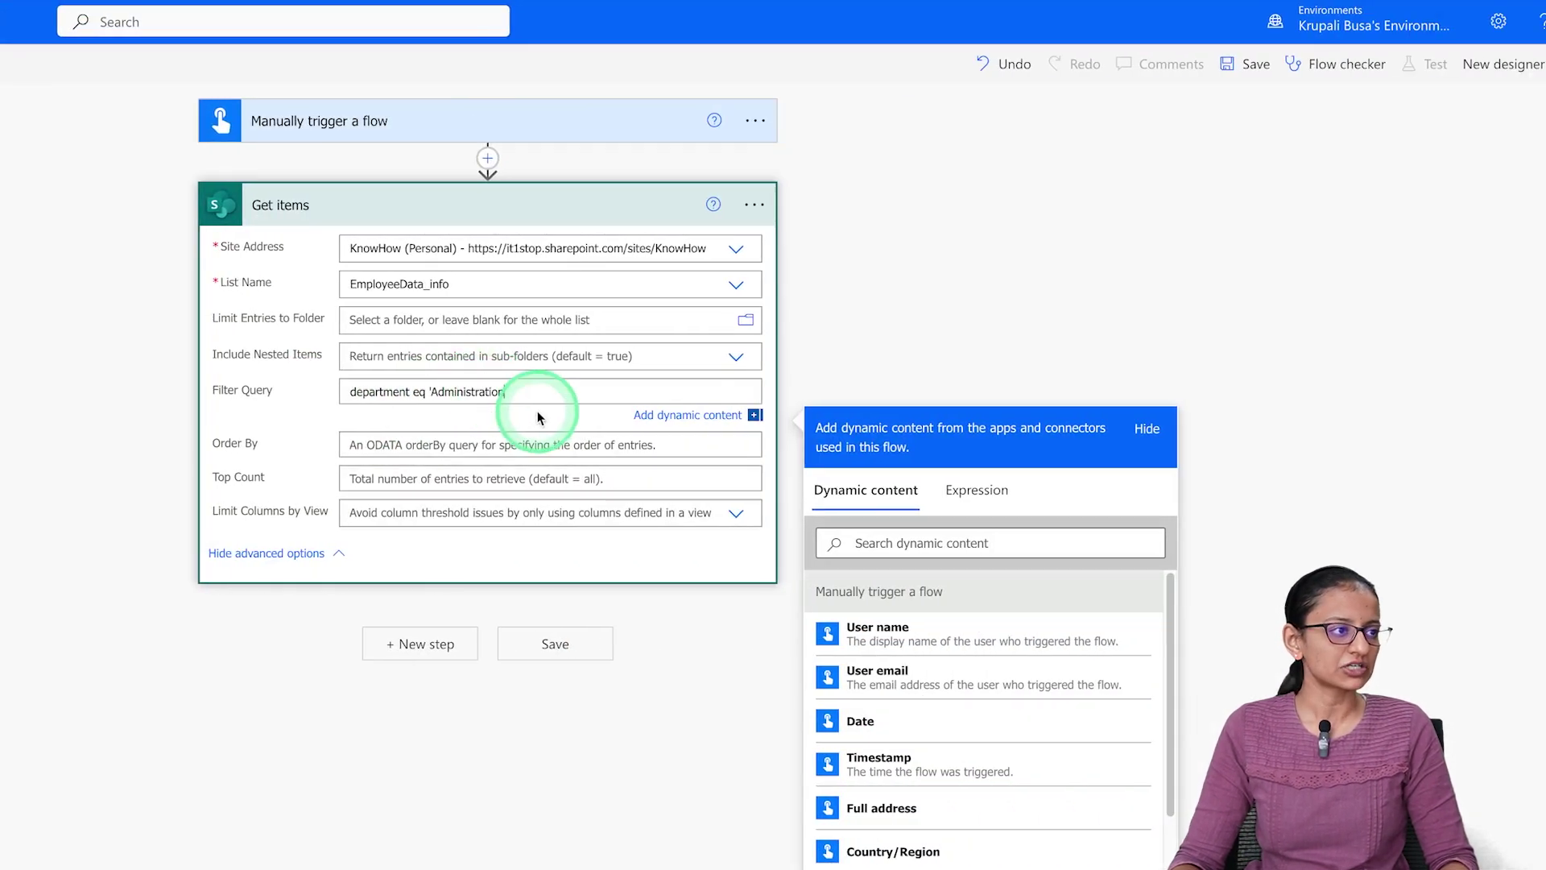
{"action": "left_click", "coordinate": [1247, 67]}
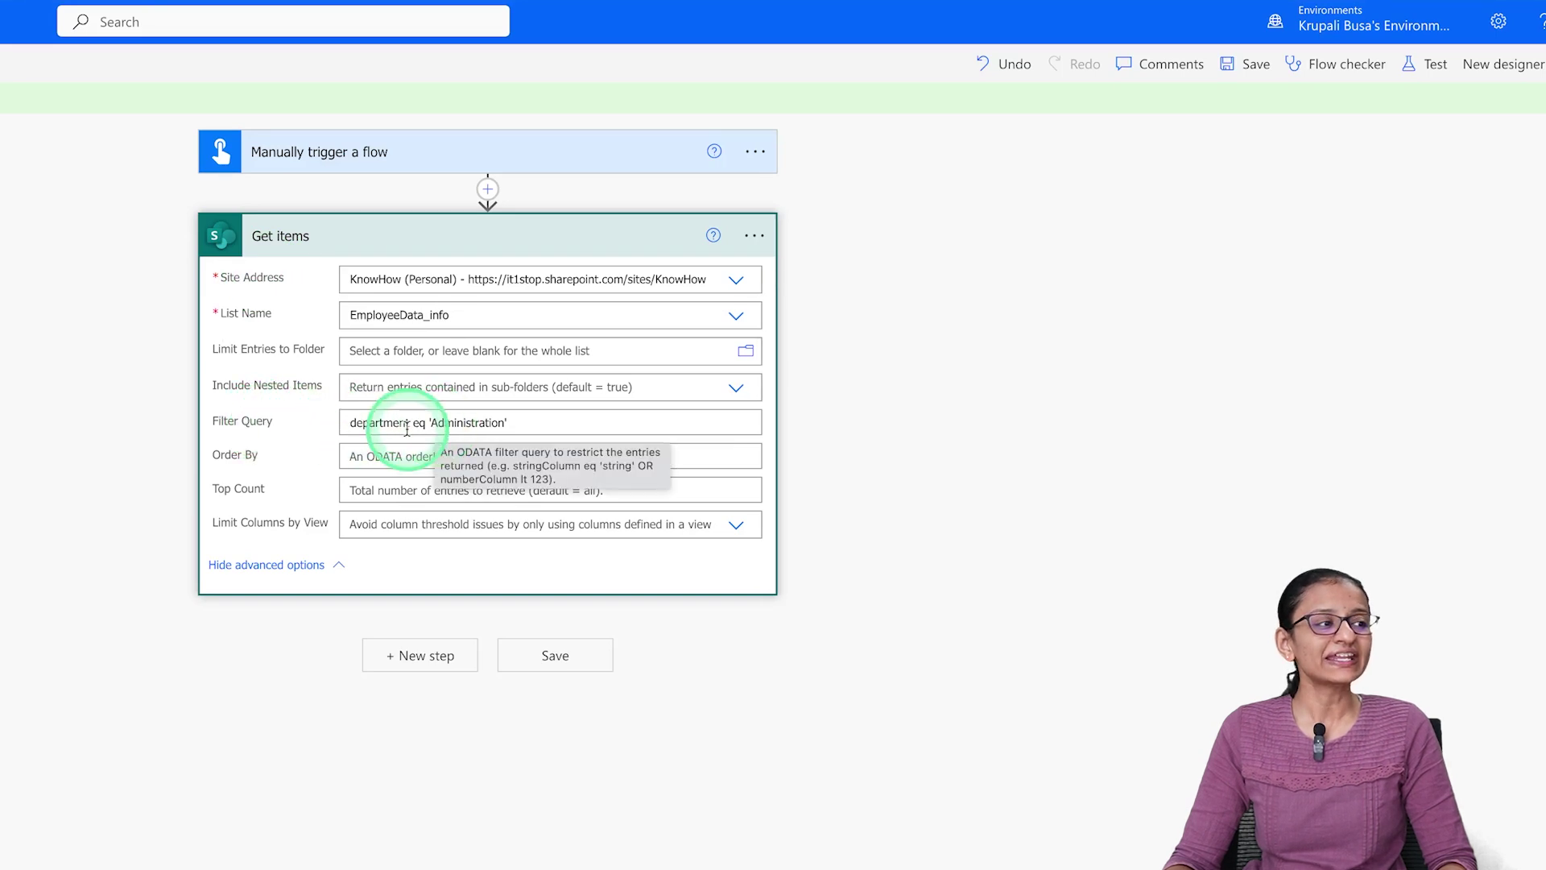
{"action": "left_click", "coordinate": [380, 427]}
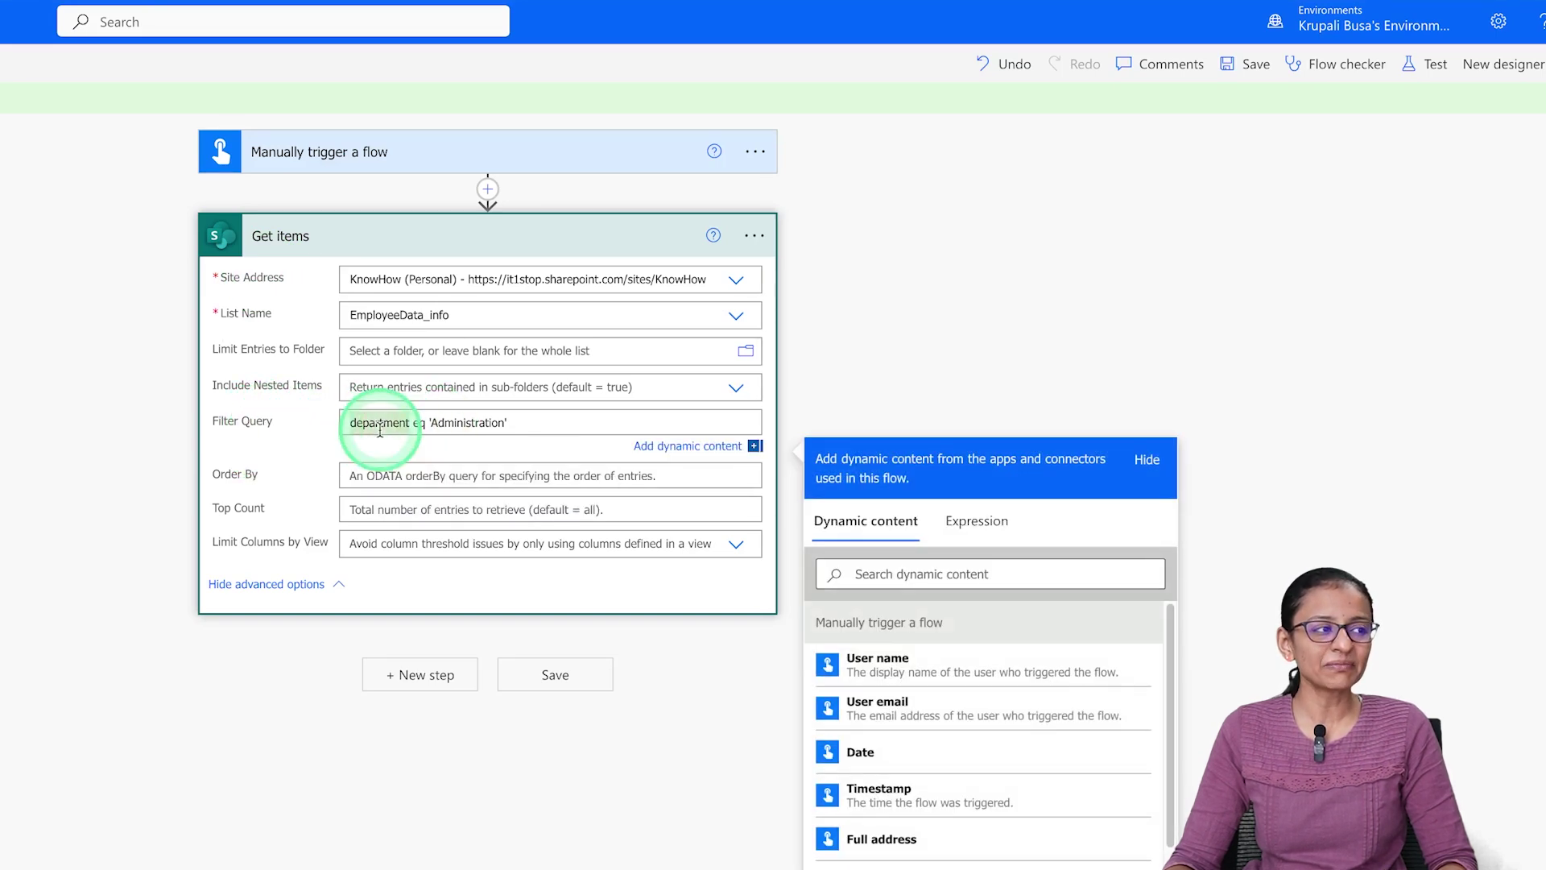
{"action": "double_click", "coordinate": [380, 427]}
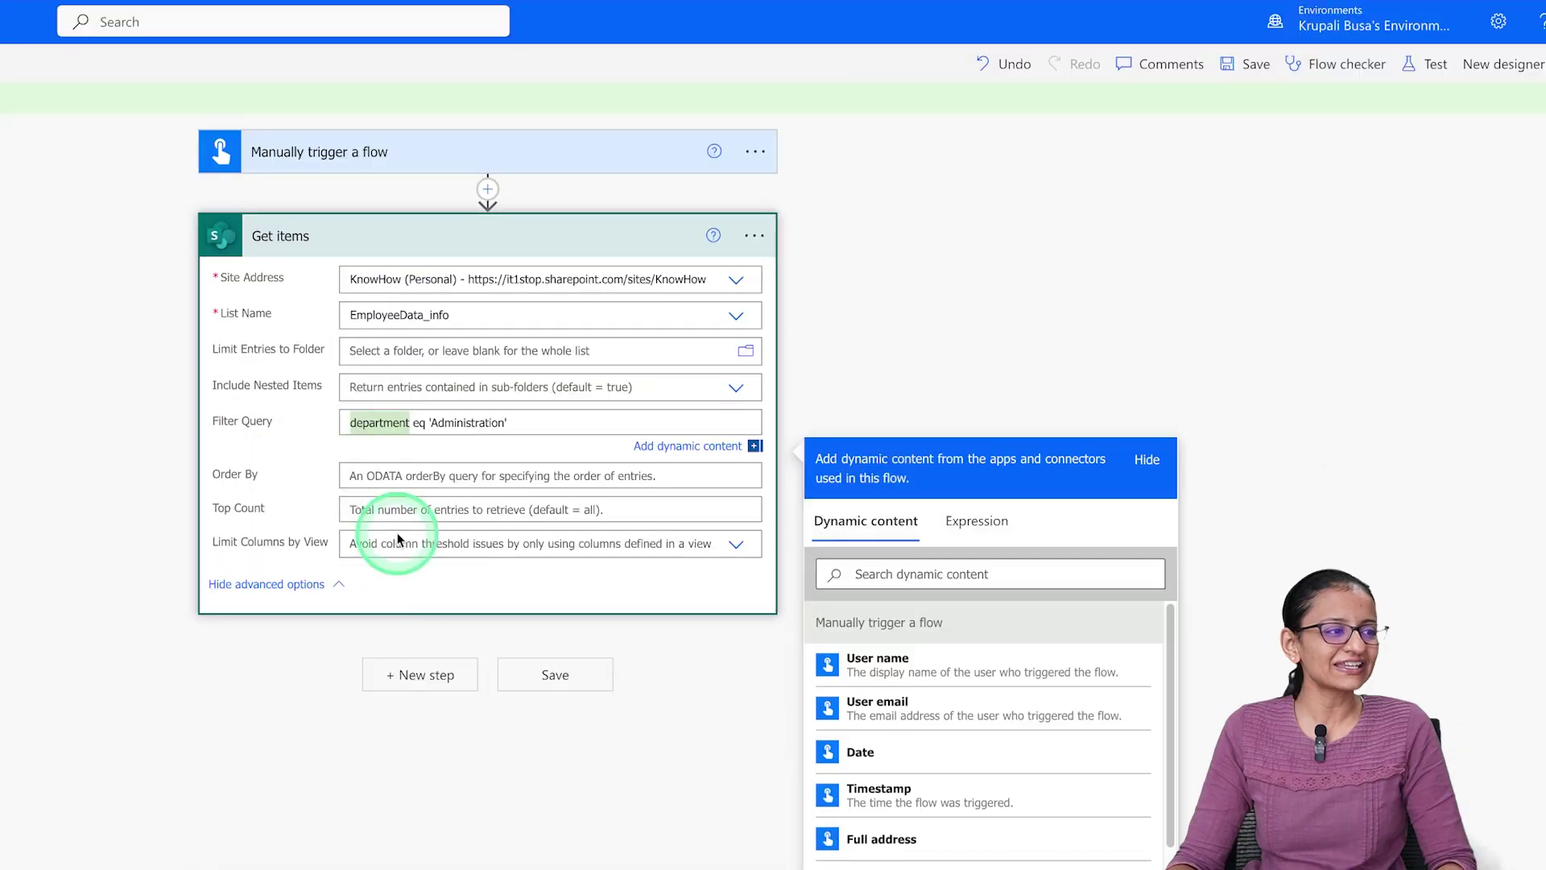
{"action": "left_click", "coordinate": [416, 681]}
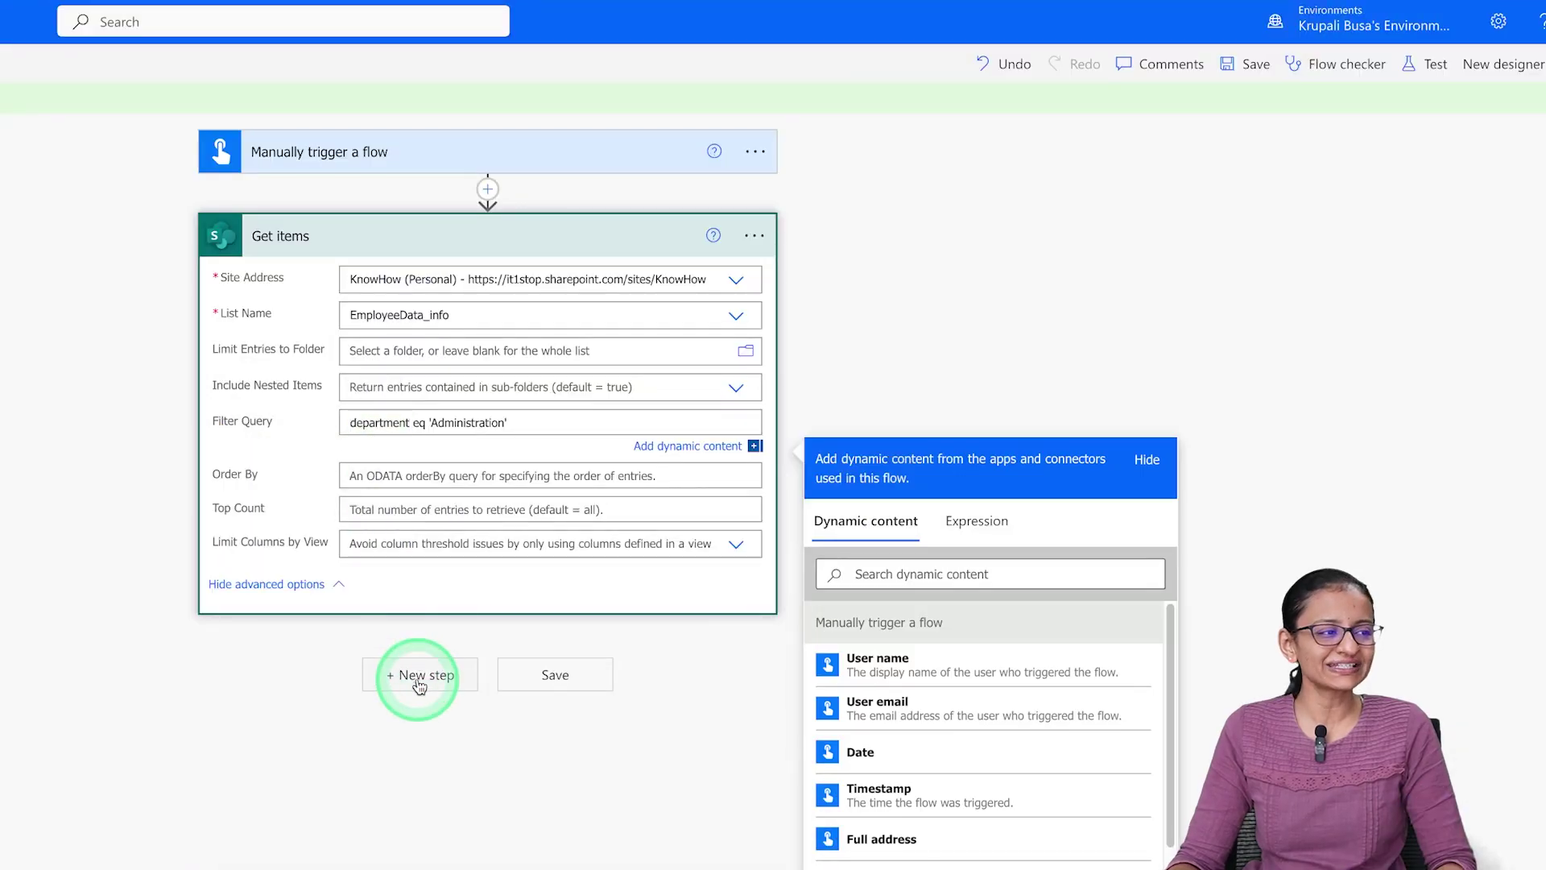
Step: Search 'update item' and add the SharePoint Update item action after Get items
{"action": "left_click", "coordinate": [468, 377]}
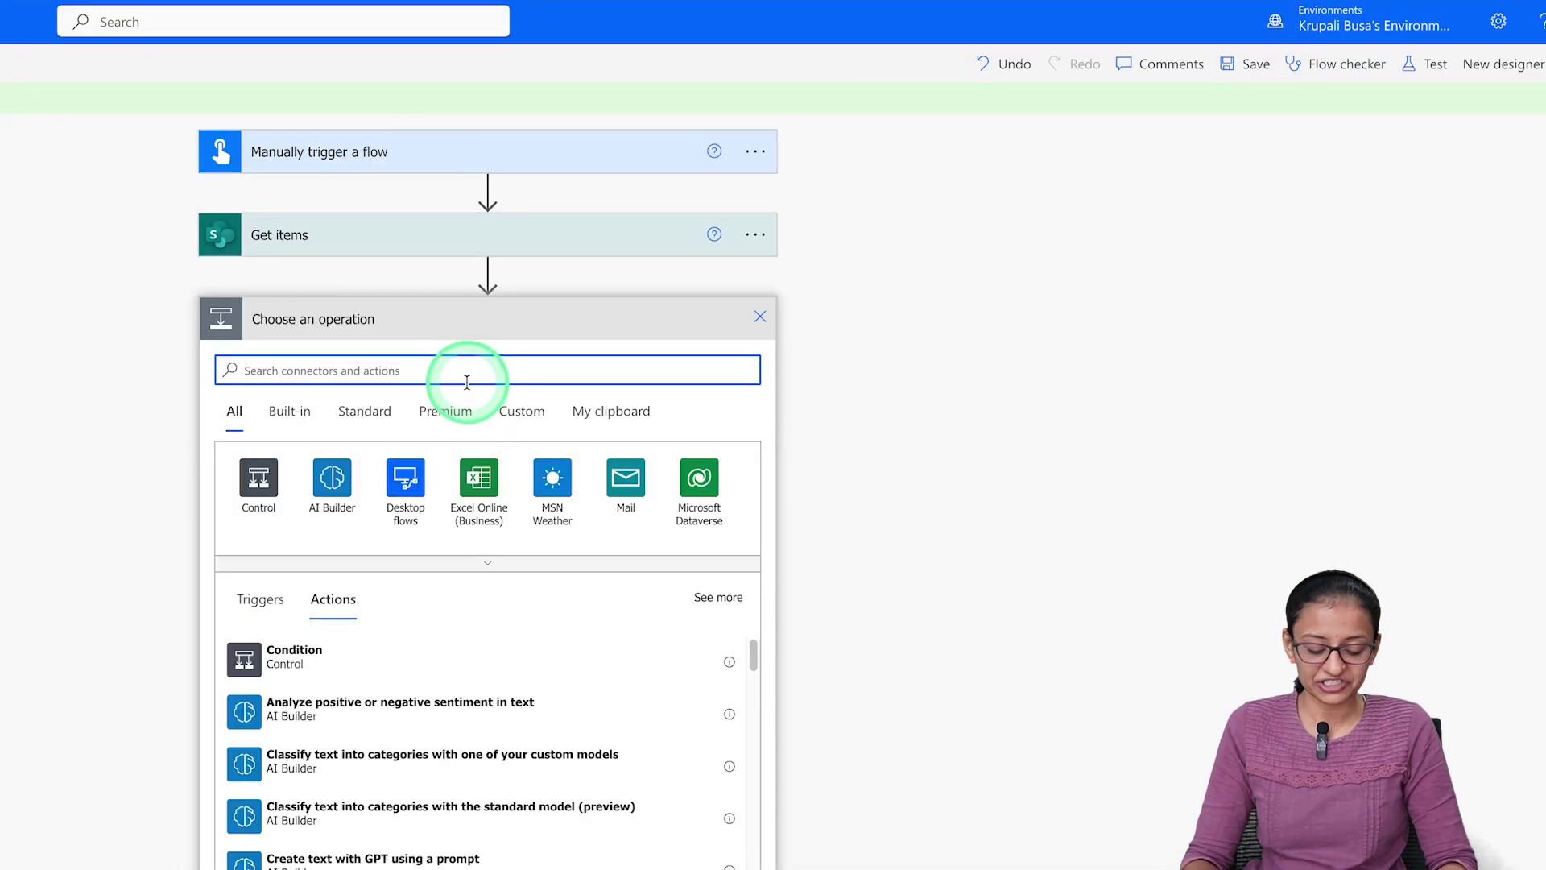
{"action": "type", "text": "update"}
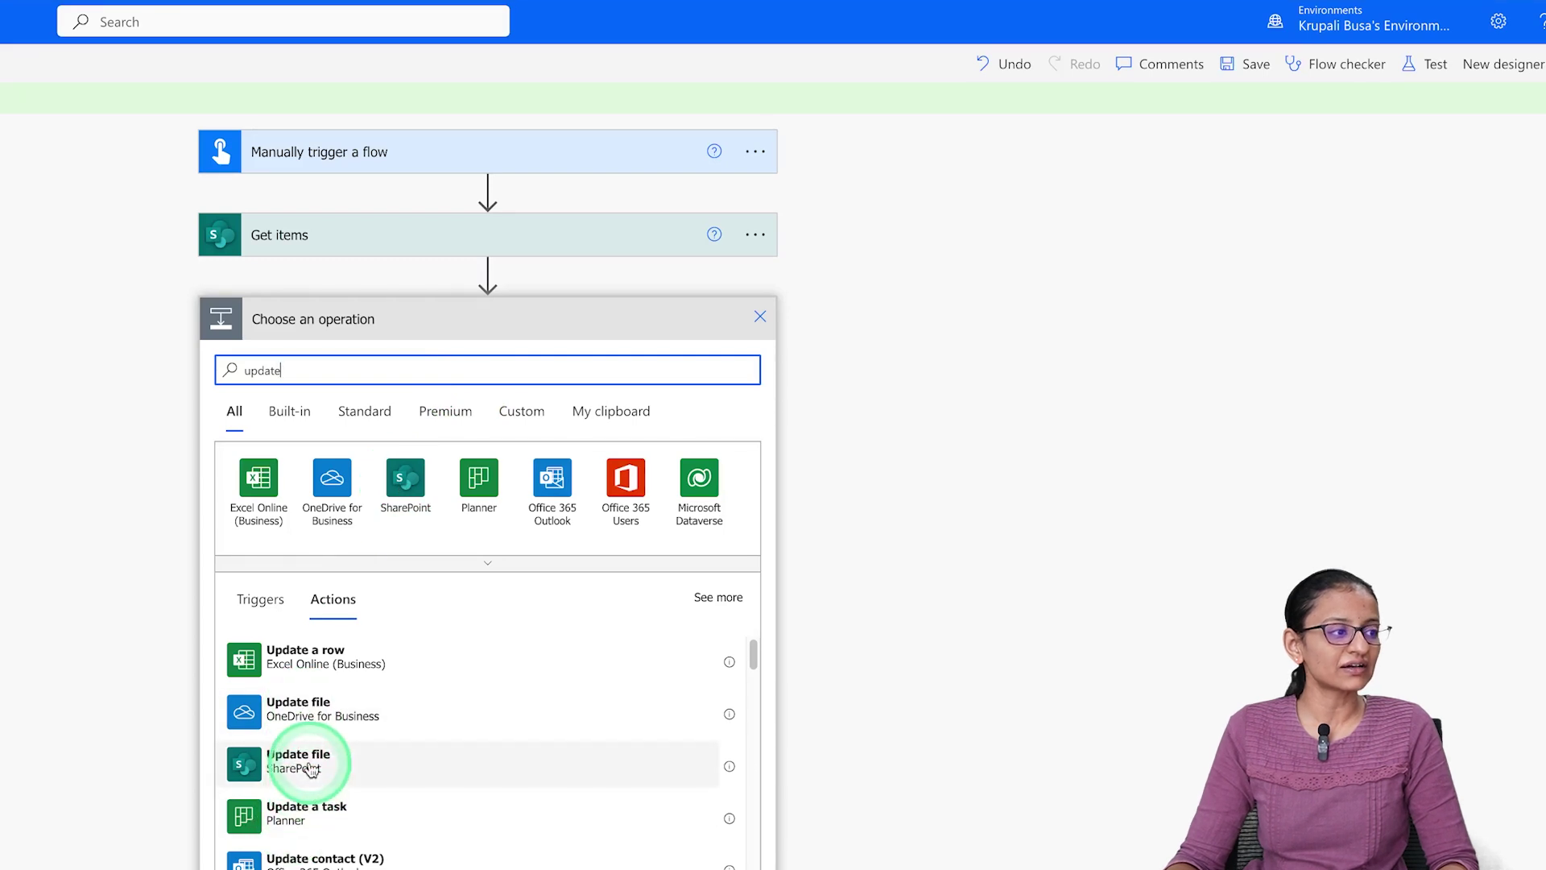
{"action": "type", "text": " item"}
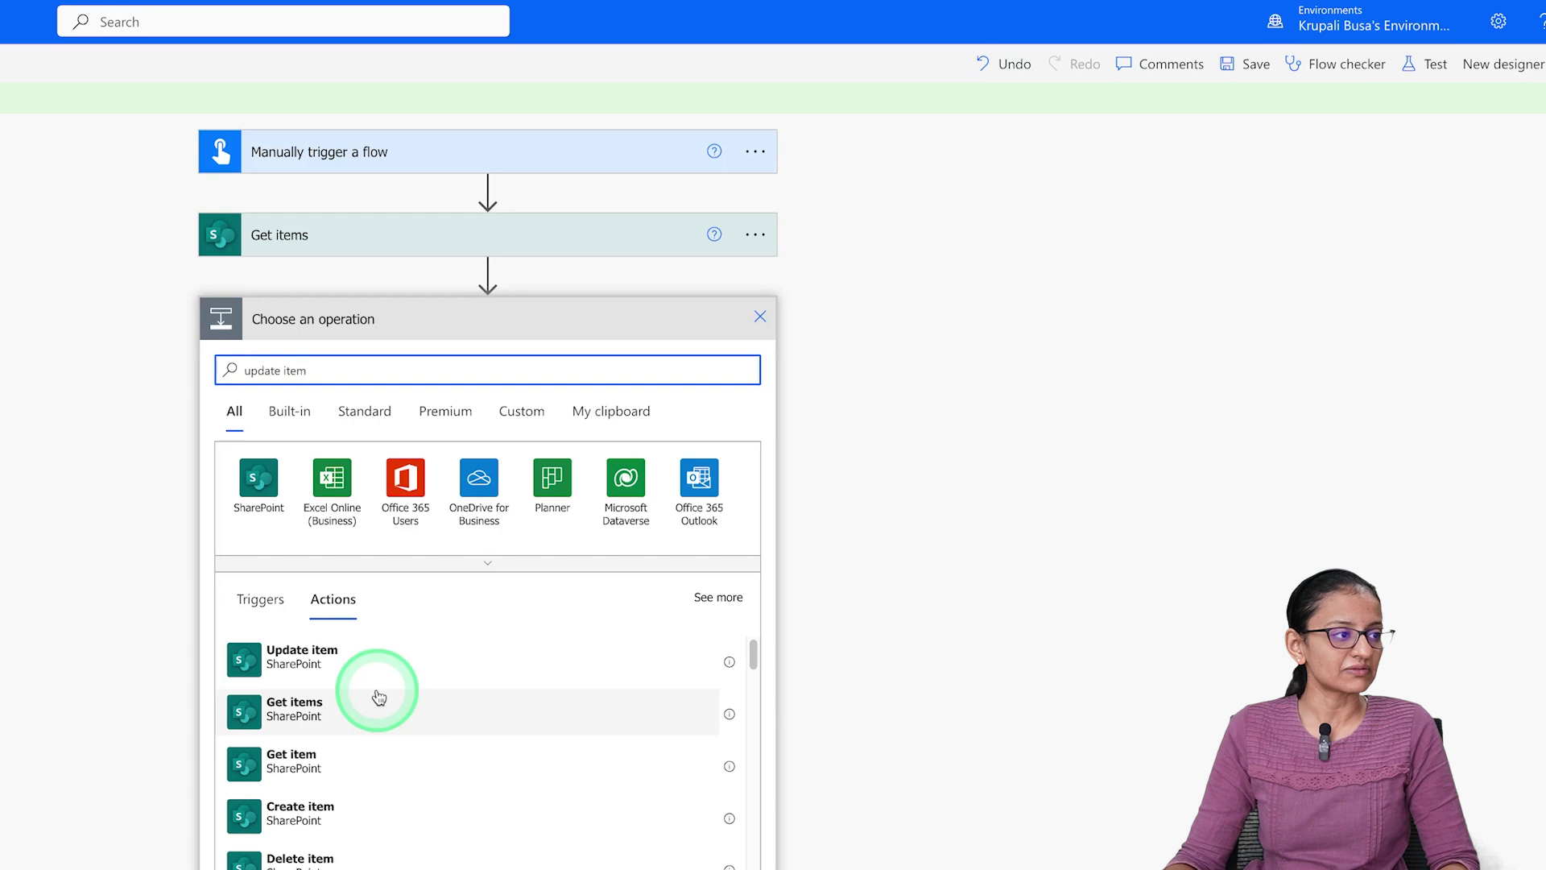
{"action": "left_click", "coordinate": [302, 656]}
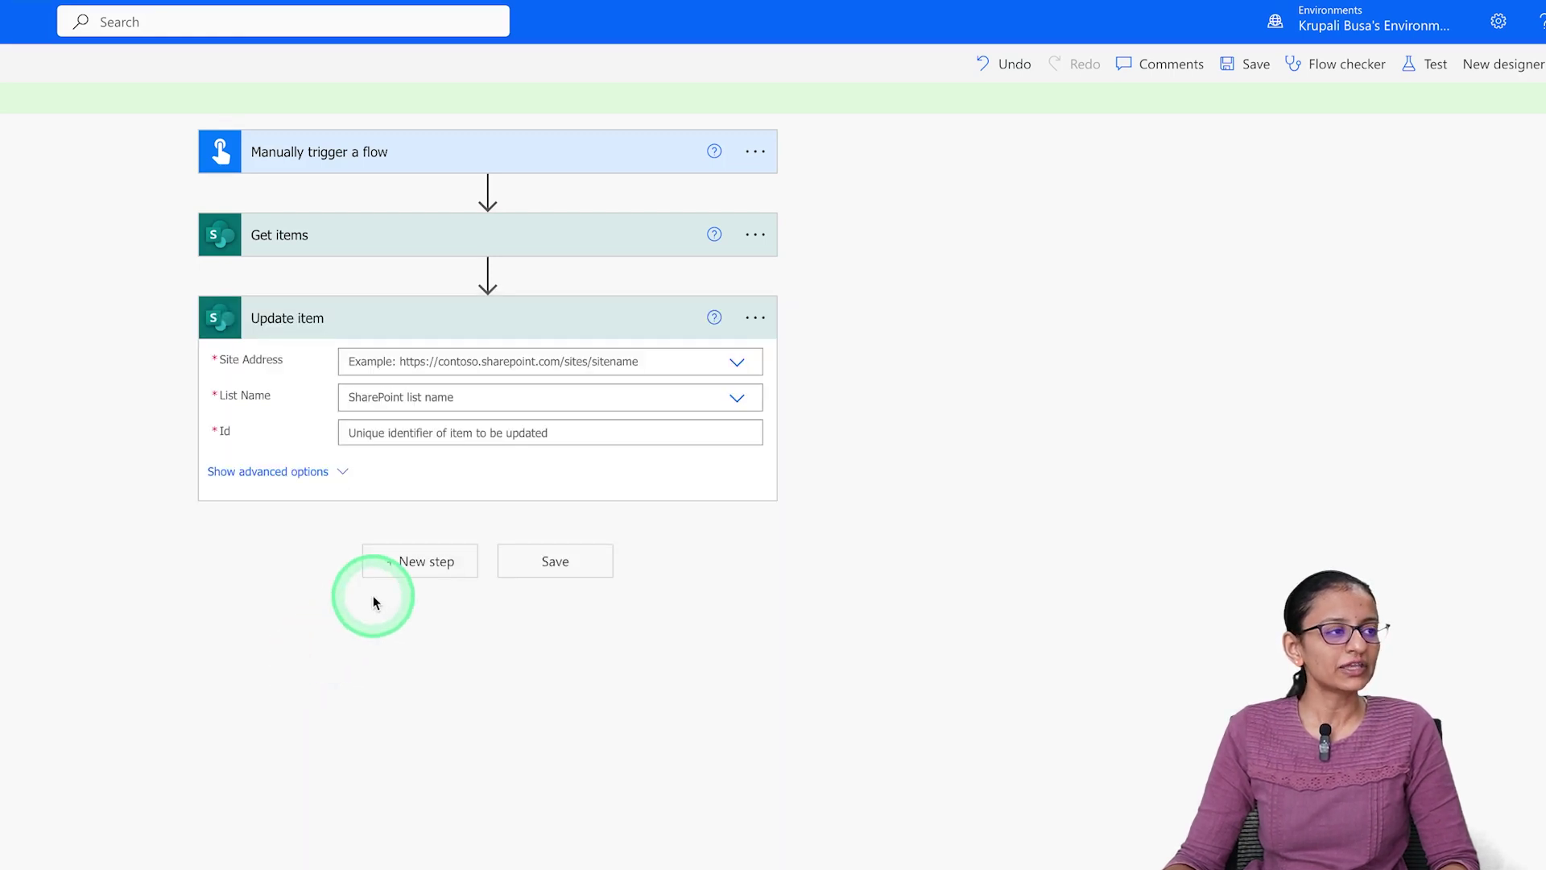
Step: Point Update item at the EmployeeData_info list on the KnowHow (Personal) site
{"action": "left_click", "coordinate": [738, 371]}
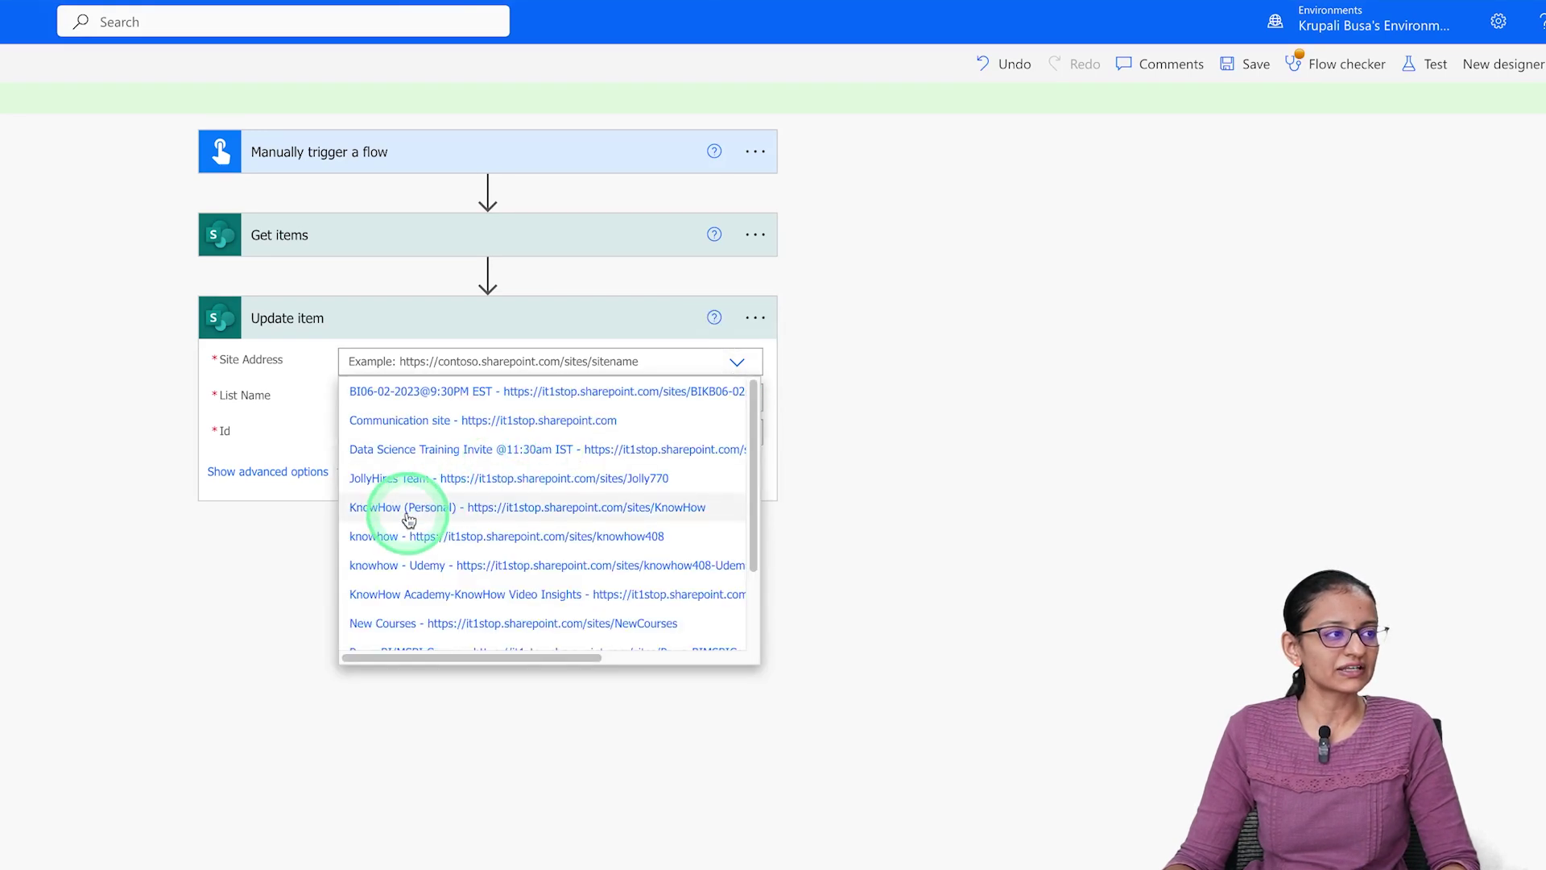
{"action": "left_click", "coordinate": [409, 519]}
{"action": "left_click", "coordinate": [738, 397]}
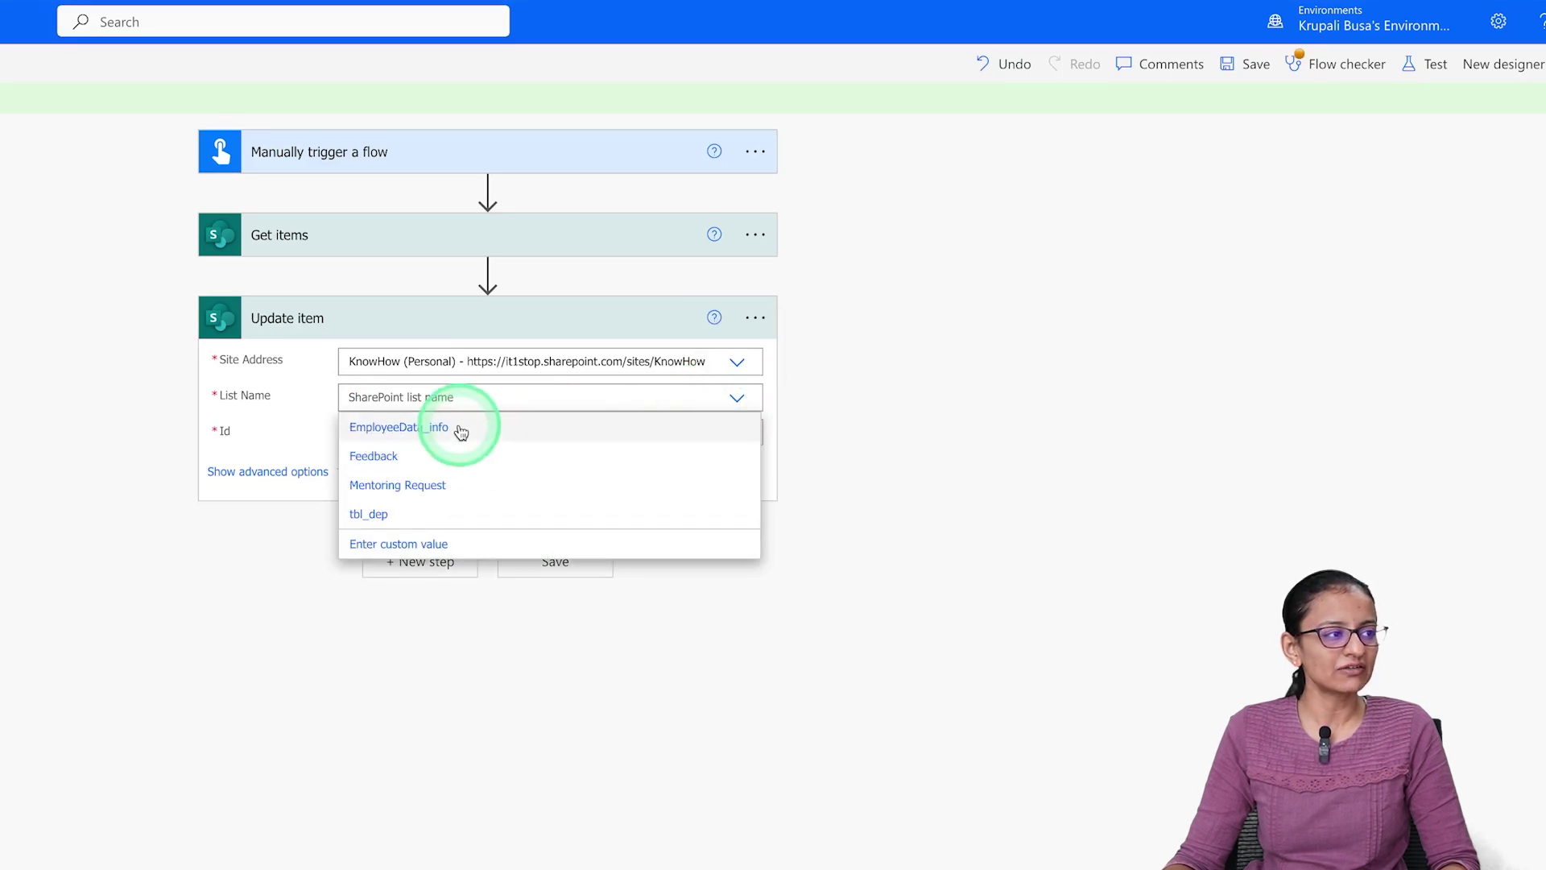
{"action": "left_click", "coordinate": [461, 430]}
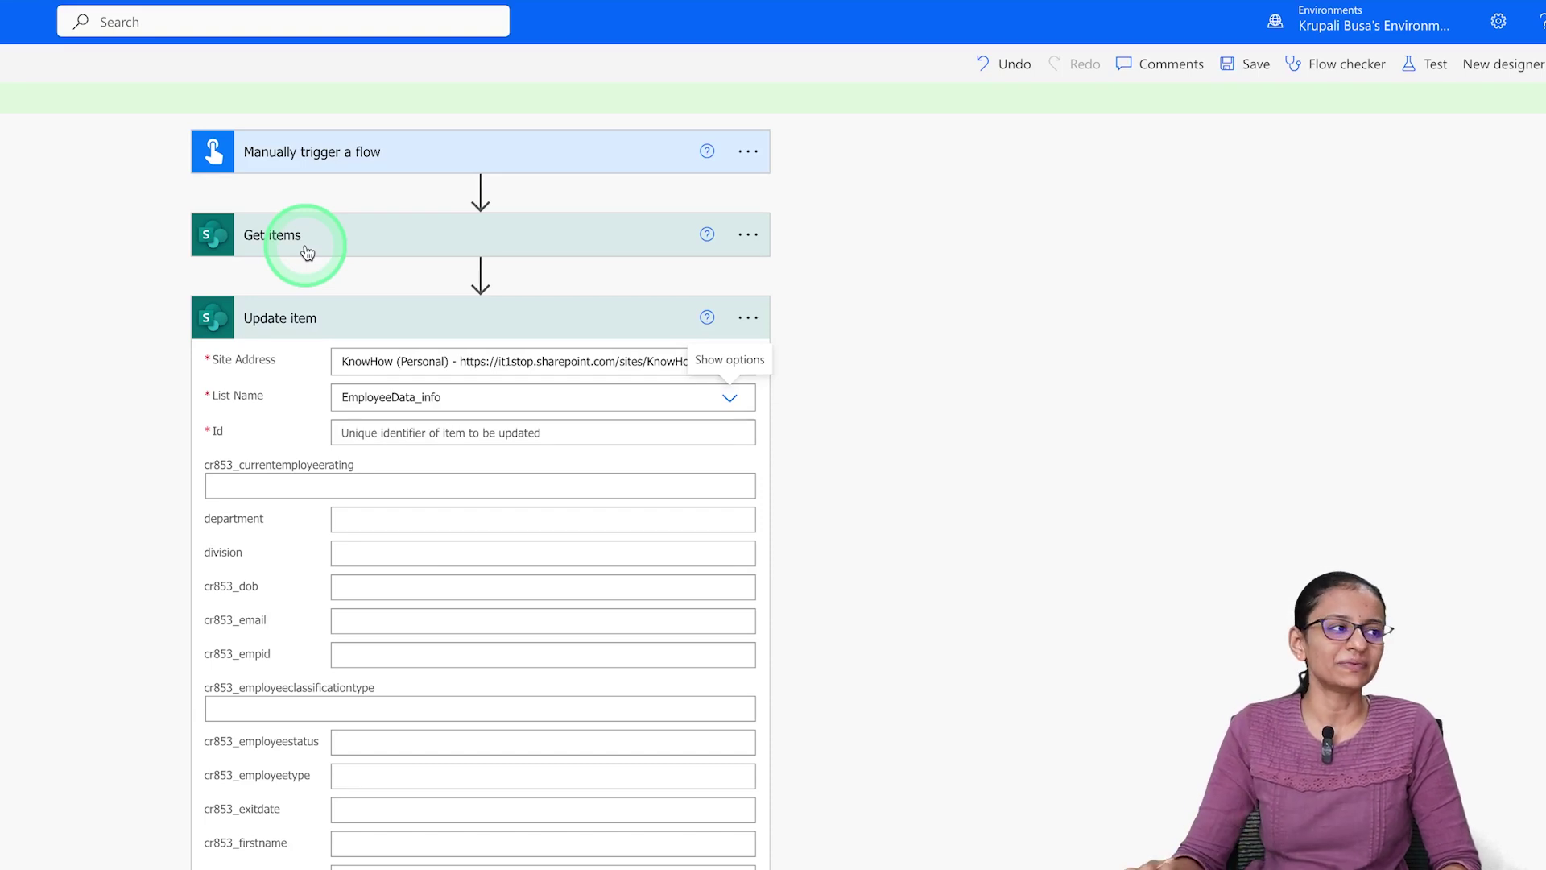
Step: Set Update item's Id to the ID from Get items and save the flow
{"action": "left_click", "coordinate": [368, 430]}
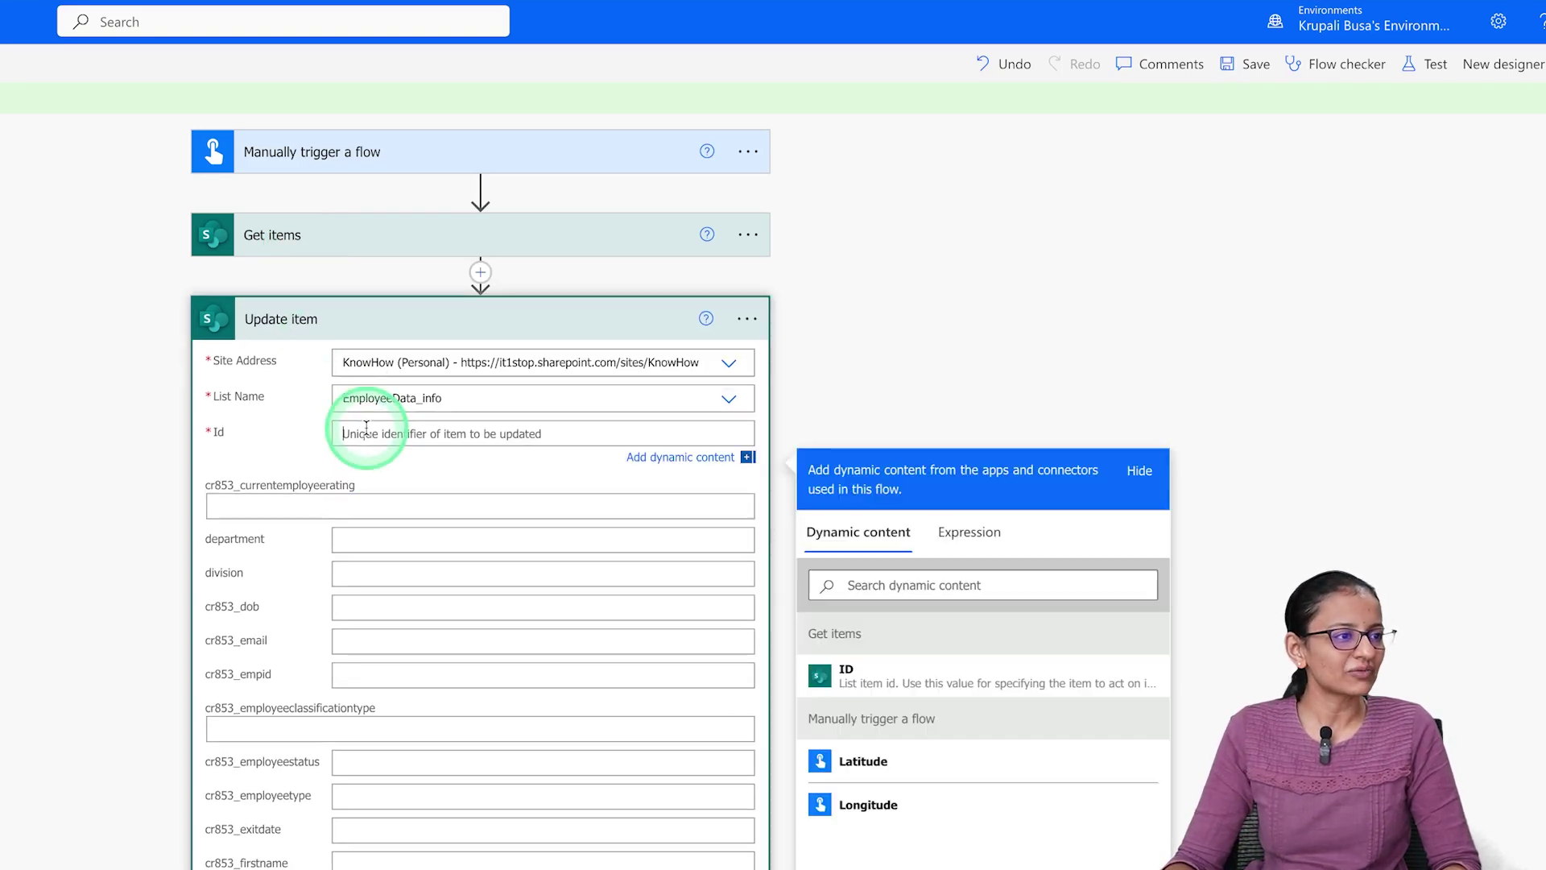
{"action": "left_click", "coordinate": [829, 675]}
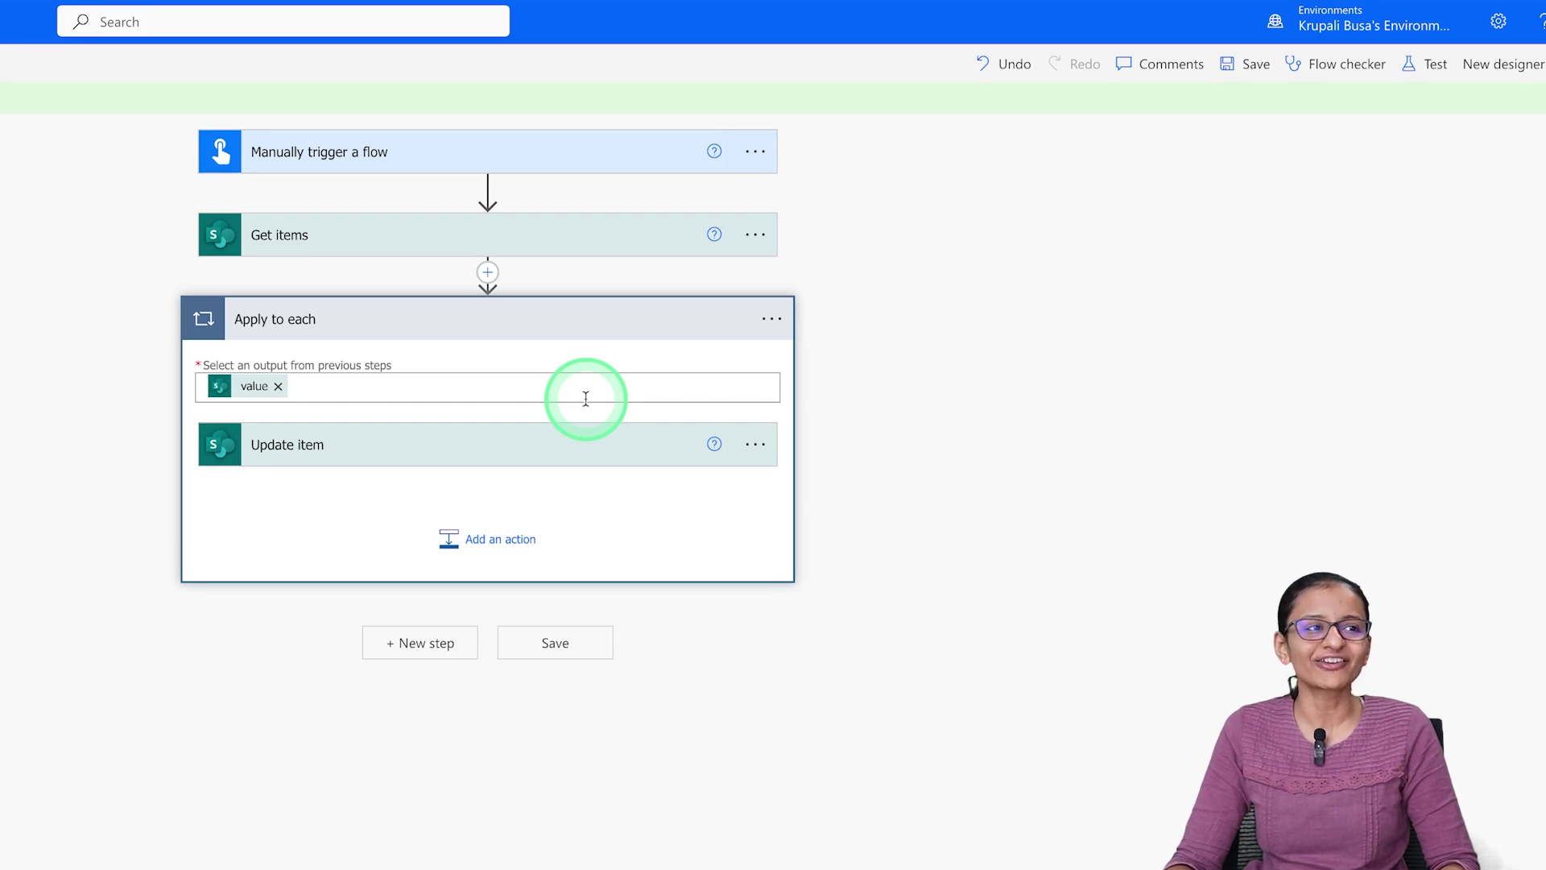
{"action": "left_click", "coordinate": [1243, 66]}
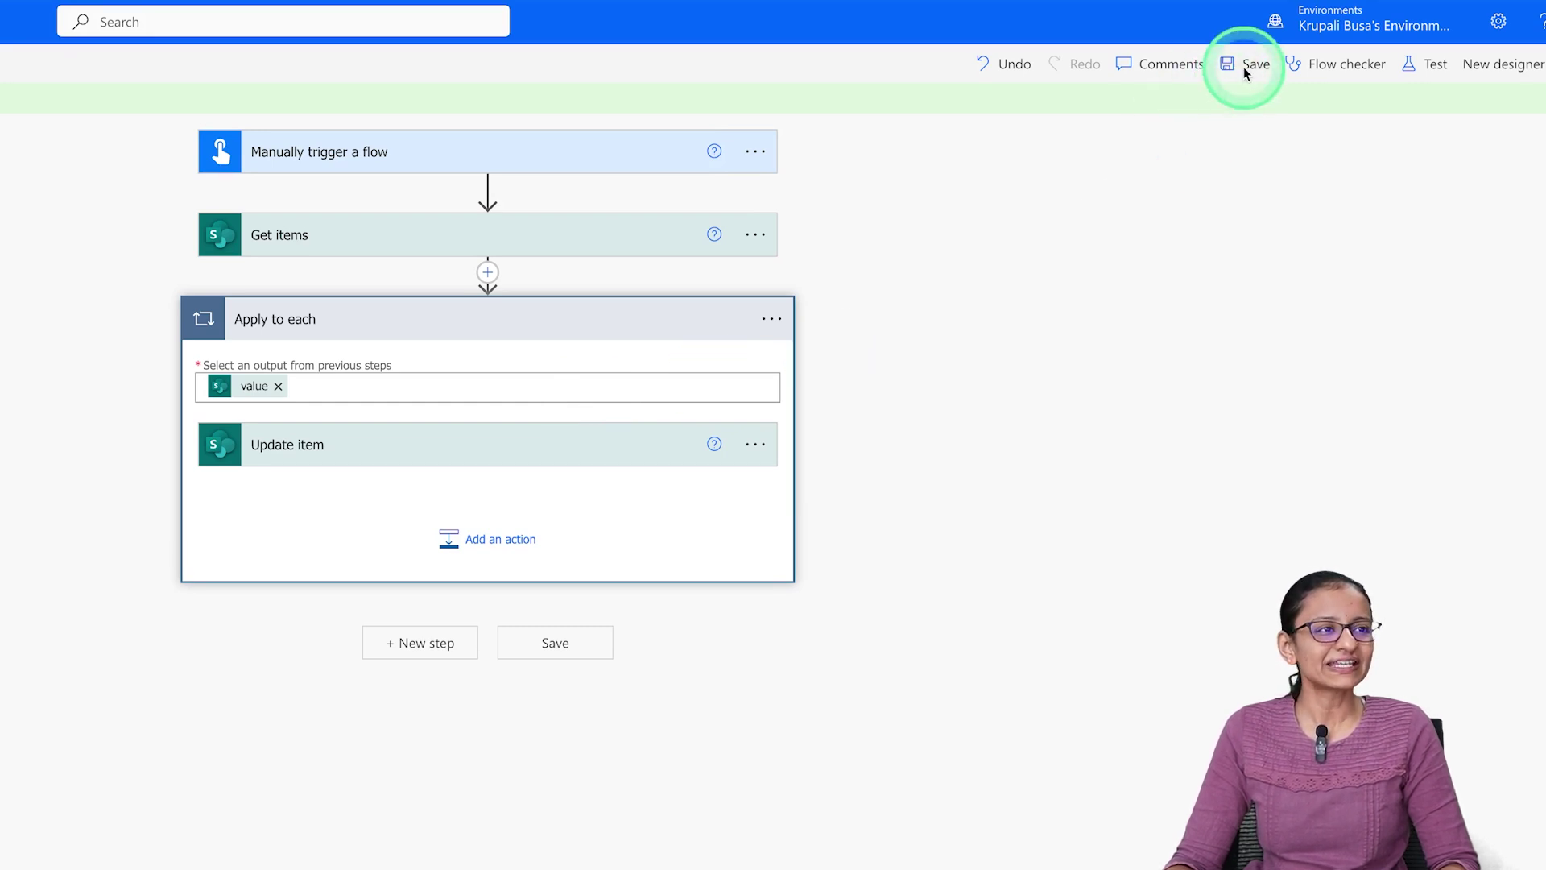
Step: Set Update item's department field to 'production' and save the flow
{"action": "left_click", "coordinate": [394, 417]}
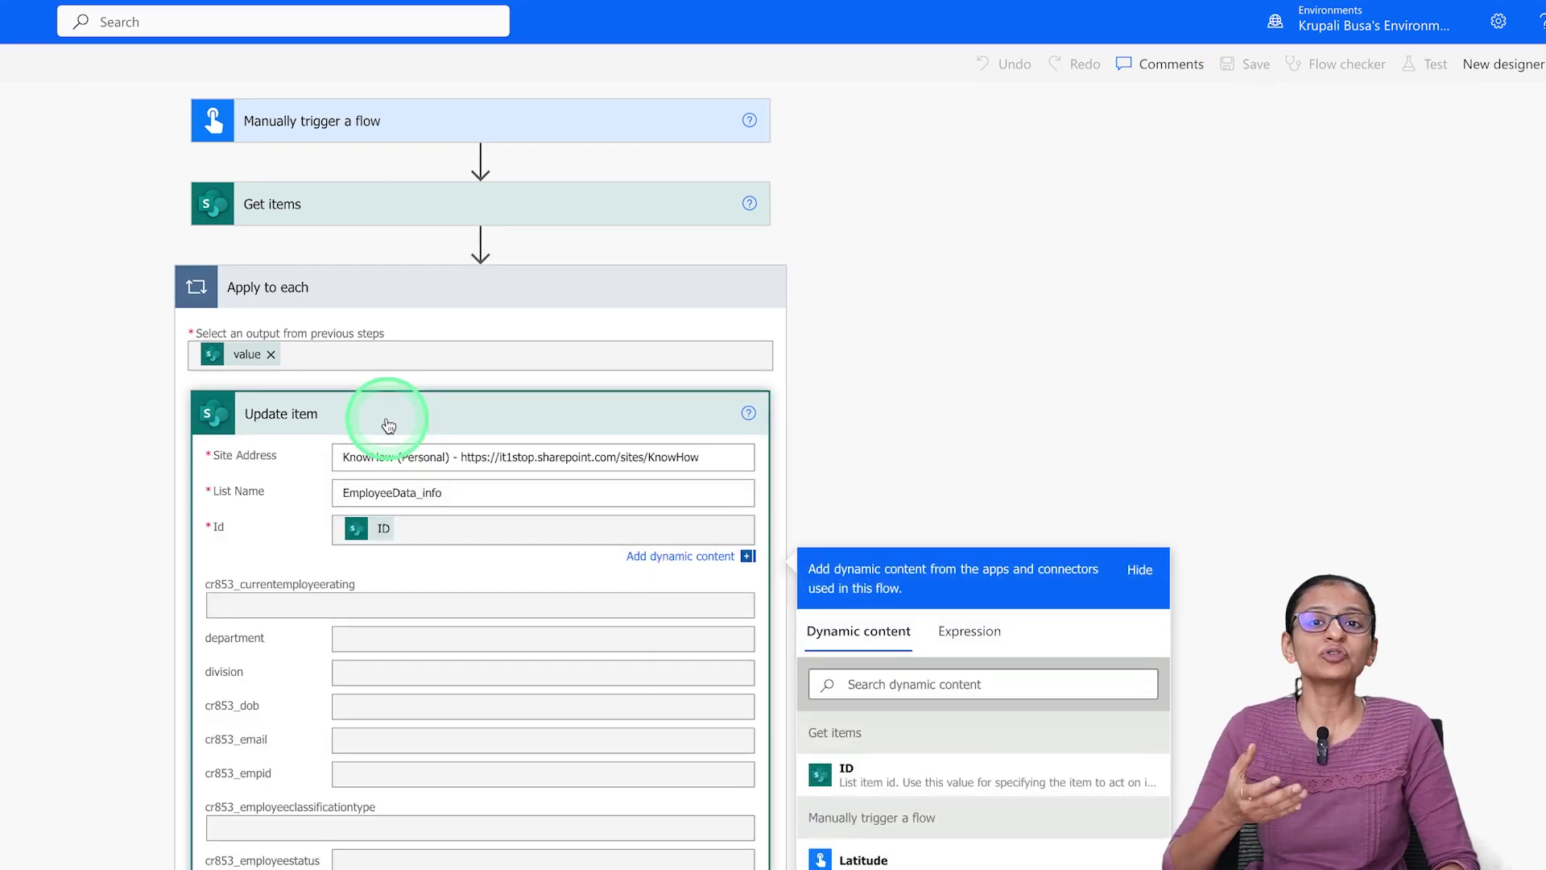
{"action": "left_click", "coordinate": [356, 637]}
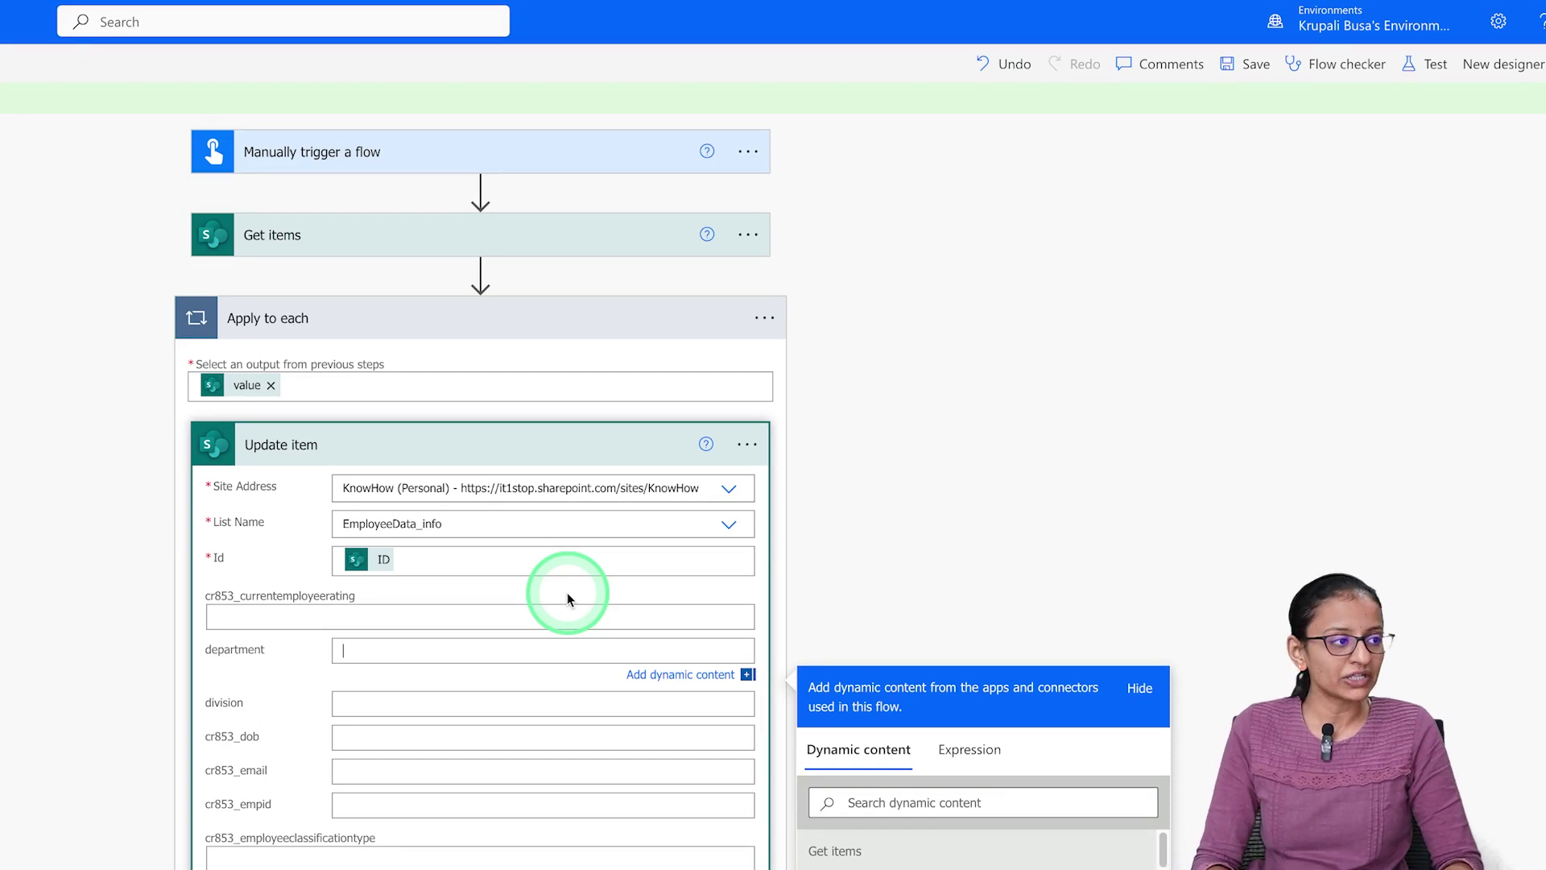
{"action": "type", "text": "I"}
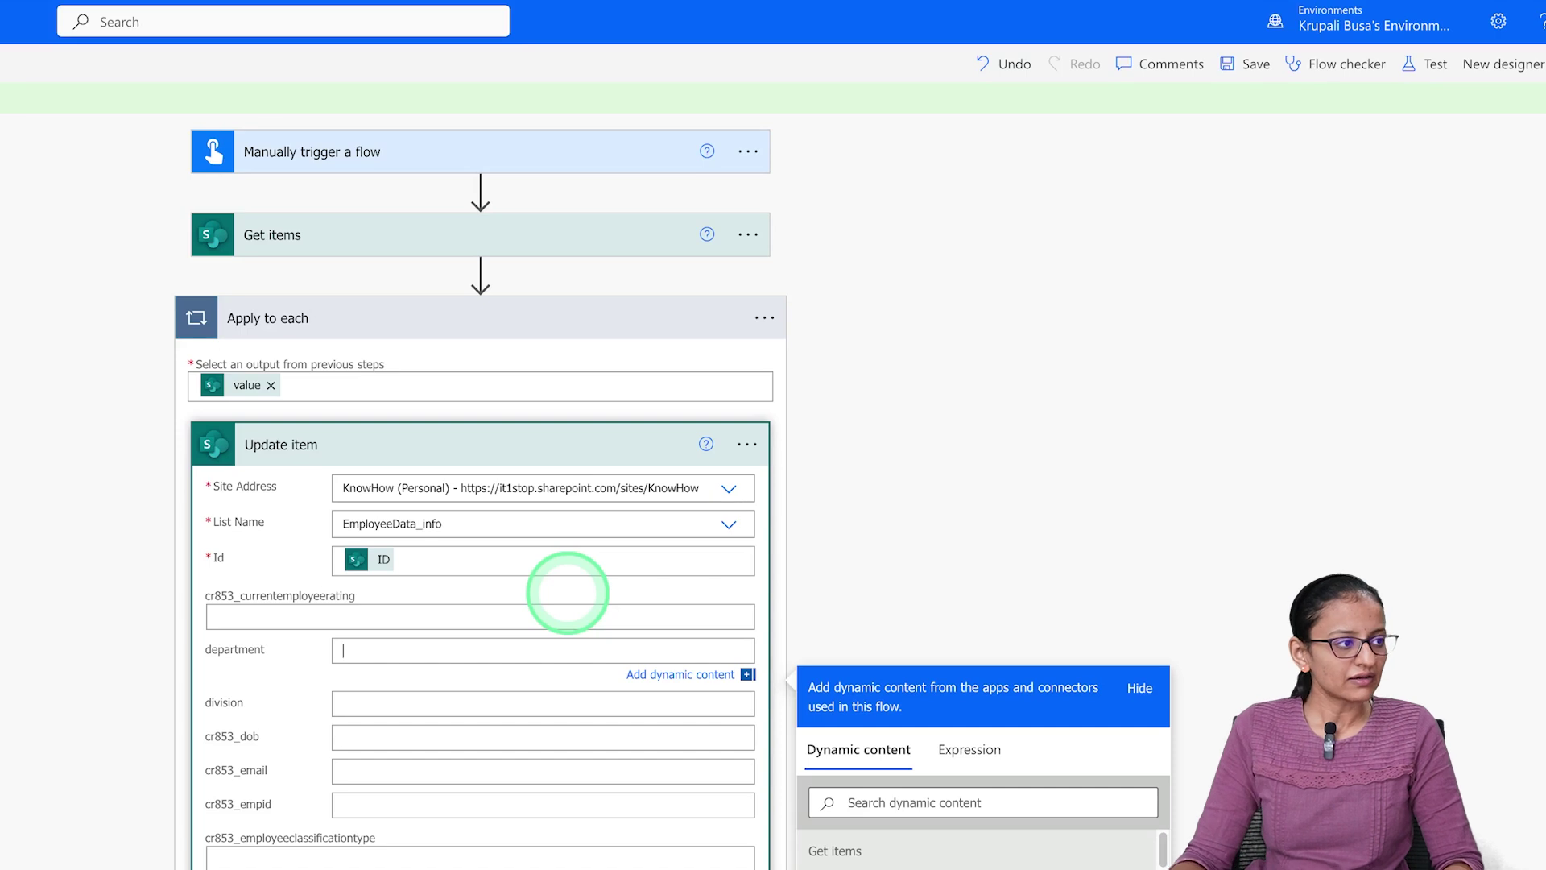
{"action": "type", "text": "roduction"}
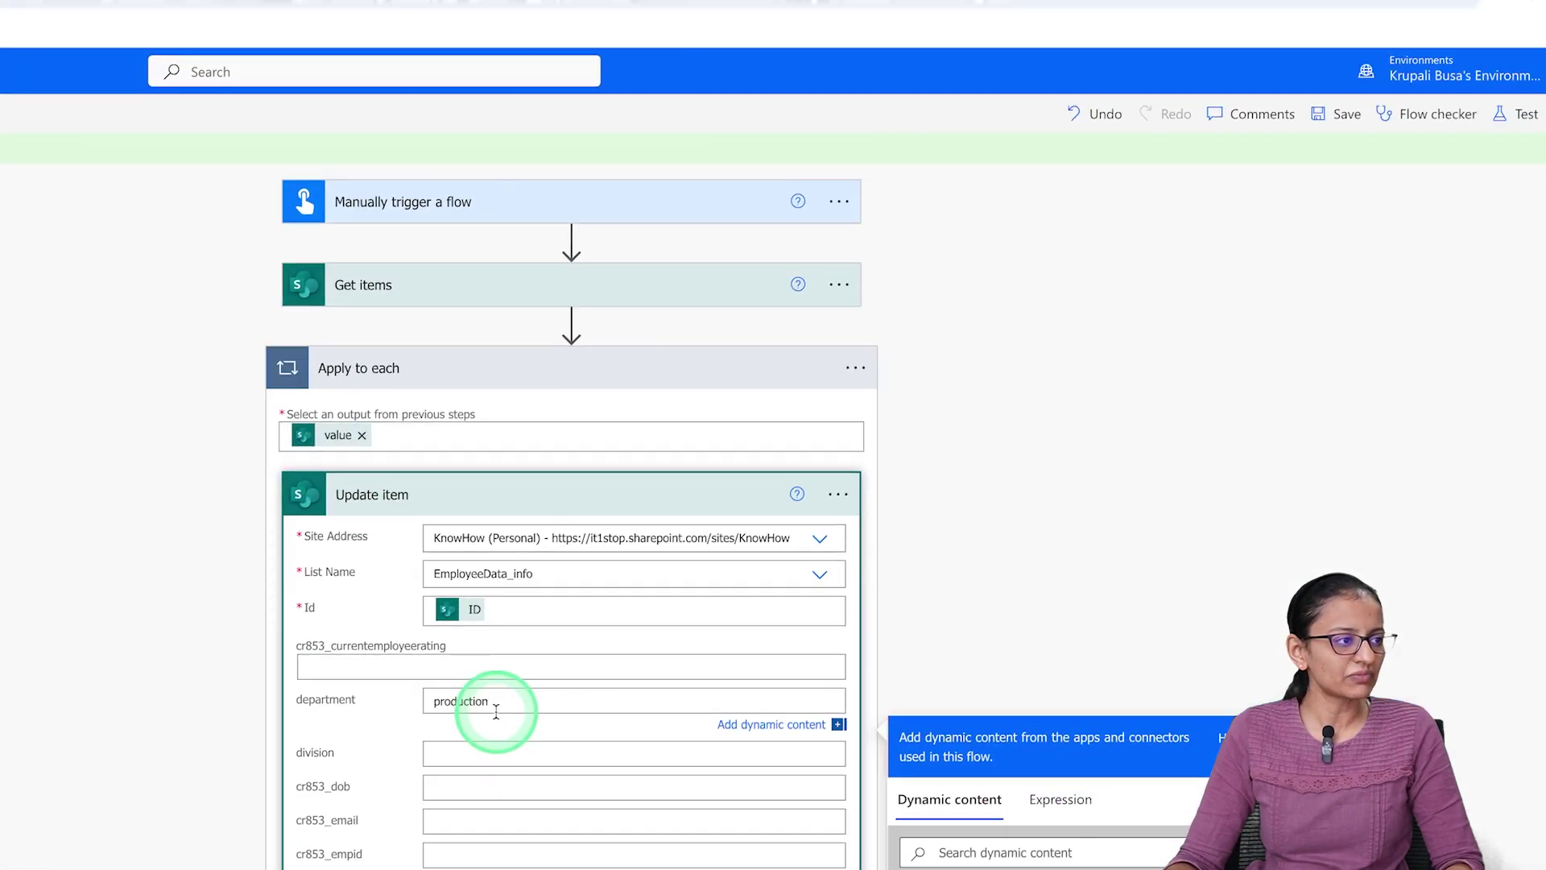
{"action": "left_click", "coordinate": [1336, 133]}
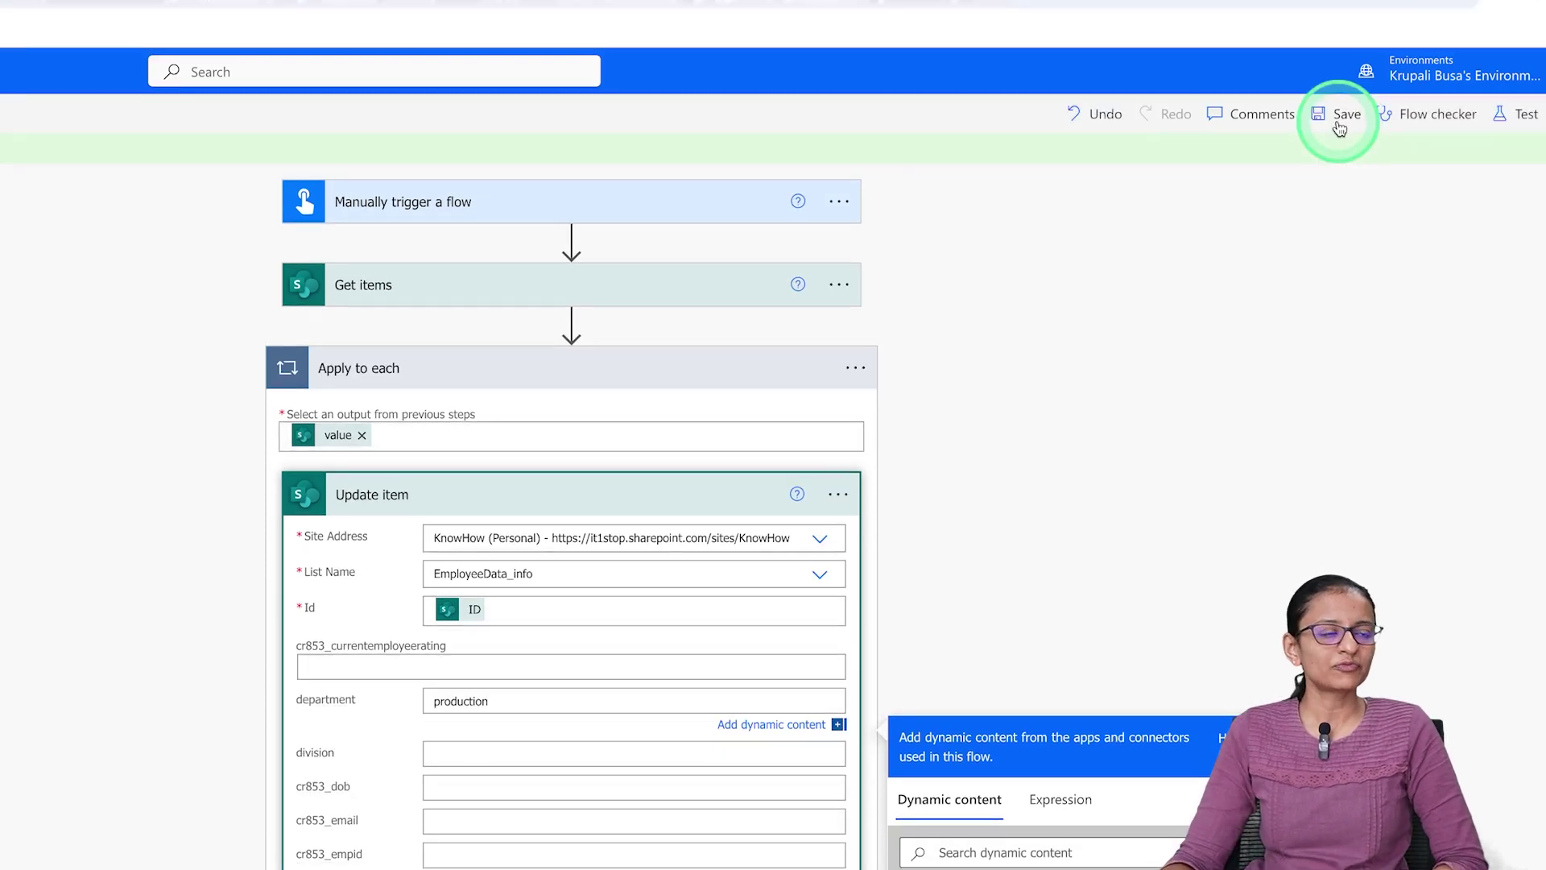
Step: Run a manual test, which fails at Get items, then reopen the flow and expand Get items
{"action": "left_click", "coordinate": [1510, 120]}
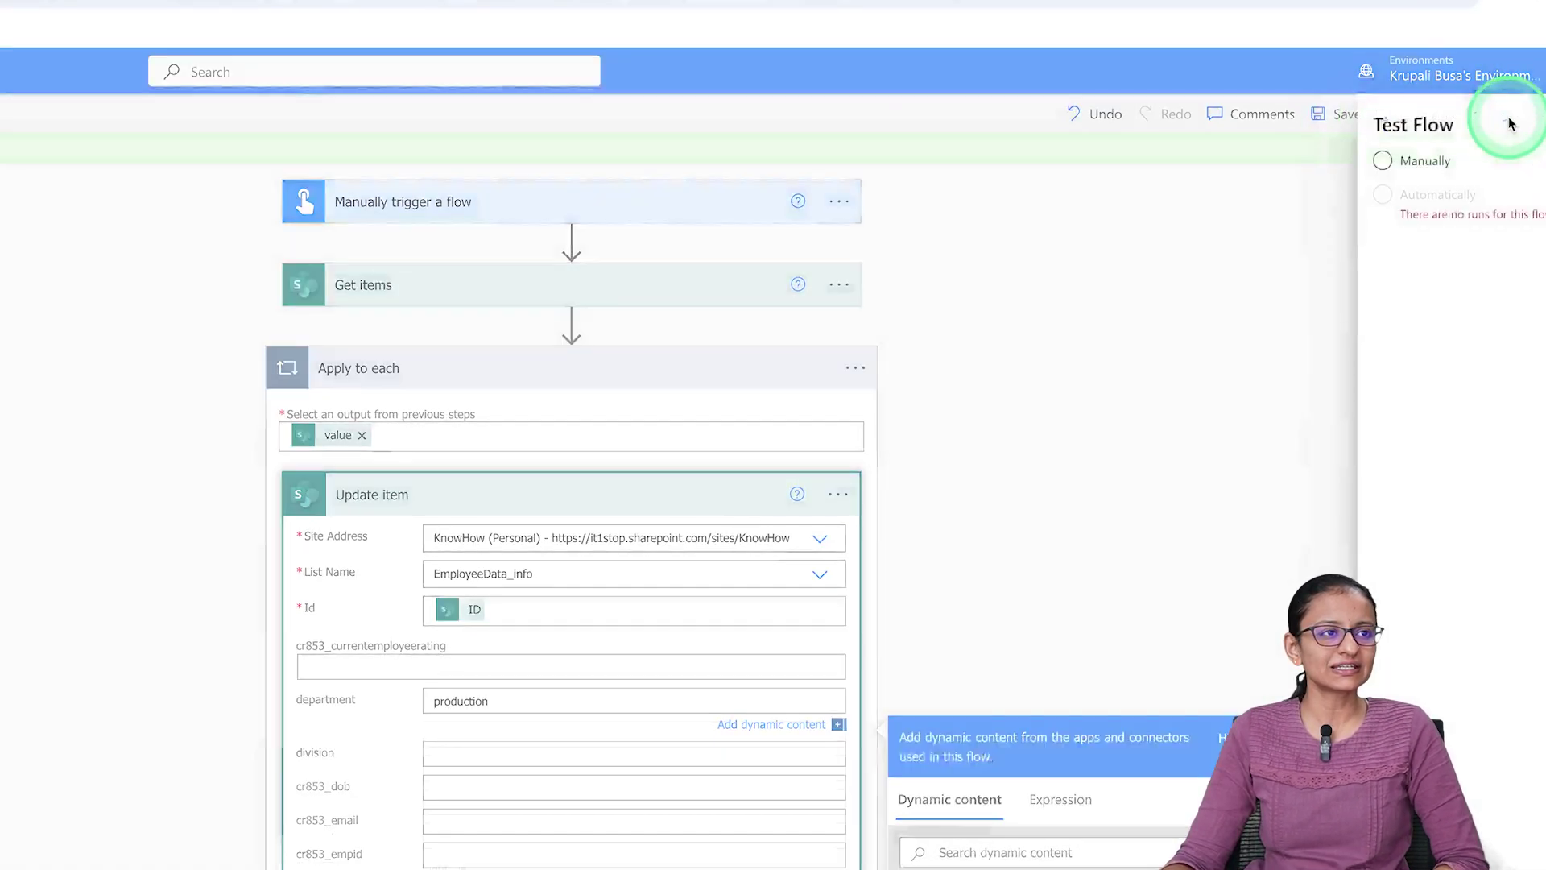
{"action": "left_click", "coordinate": [1344, 161]}
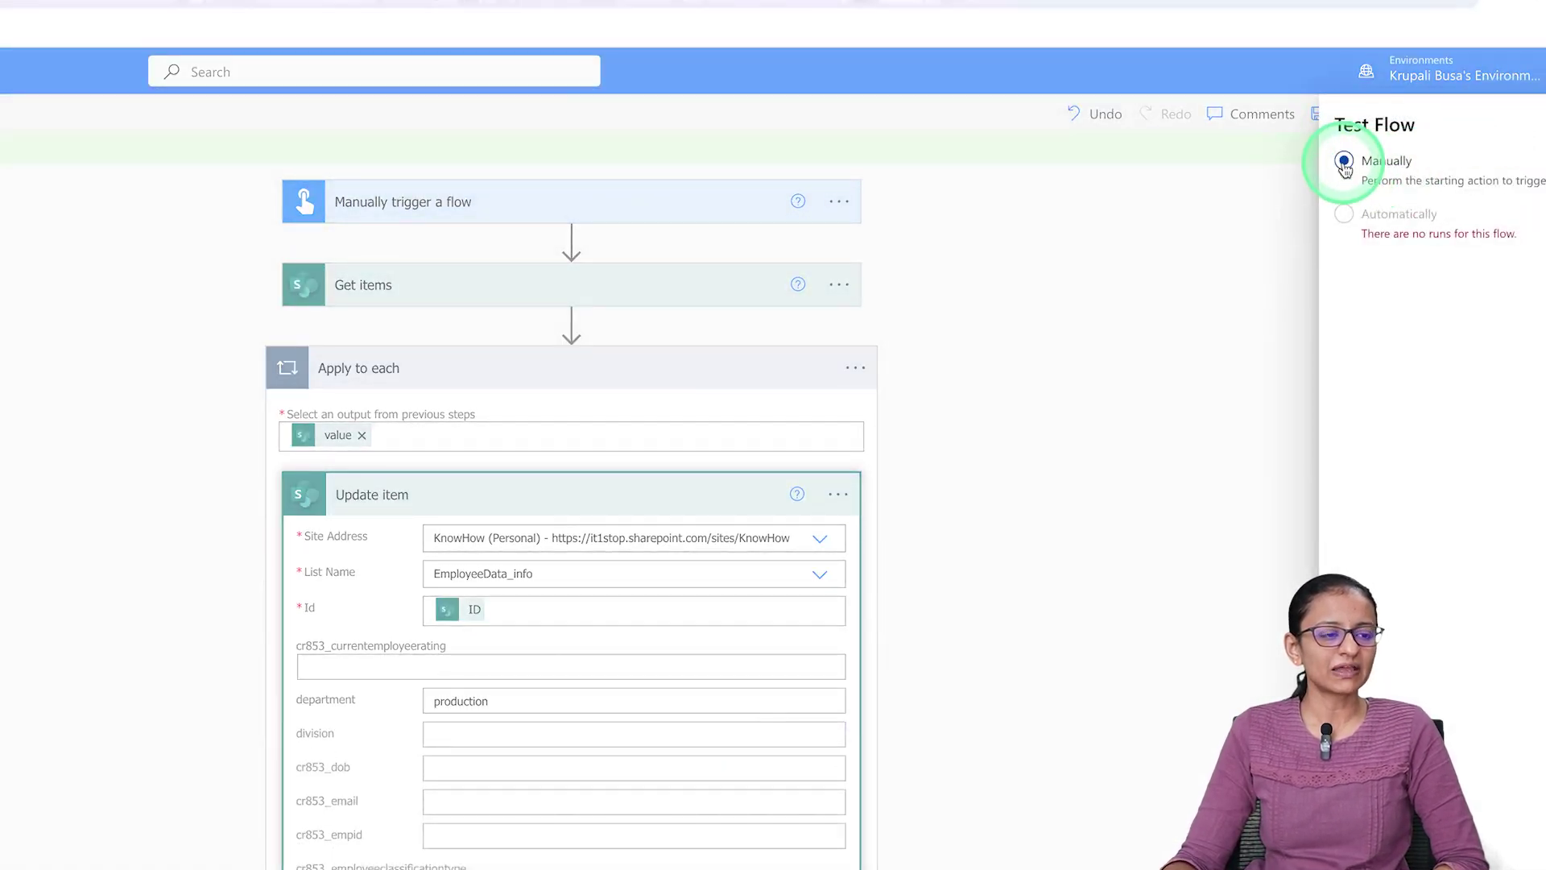
{"action": "left_click", "coordinate": [1357, 837]}
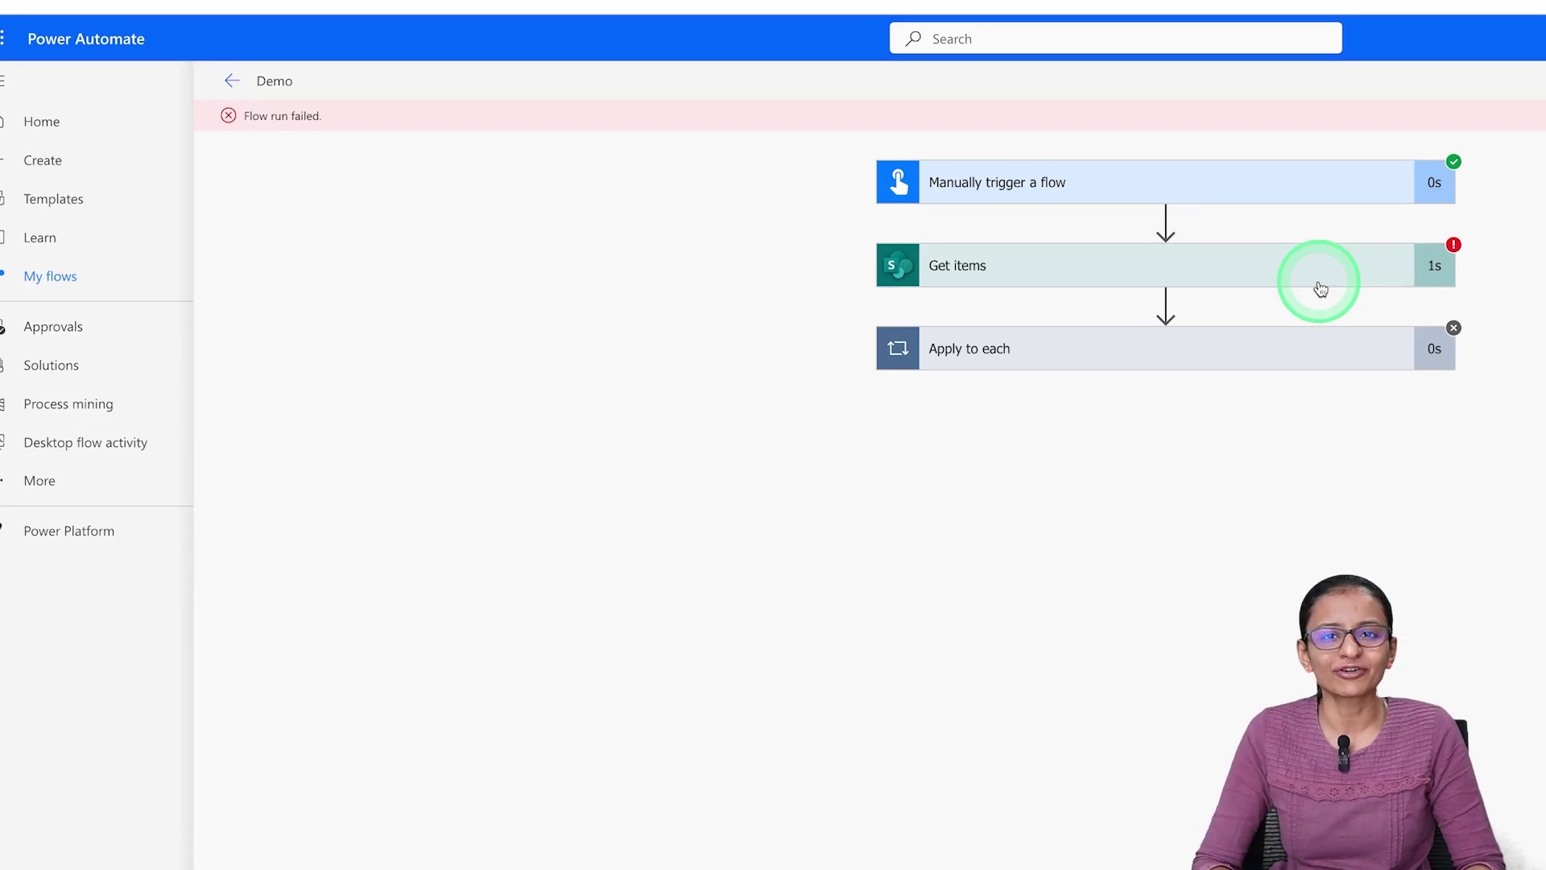
{"action": "left_click", "coordinate": [1504, 78]}
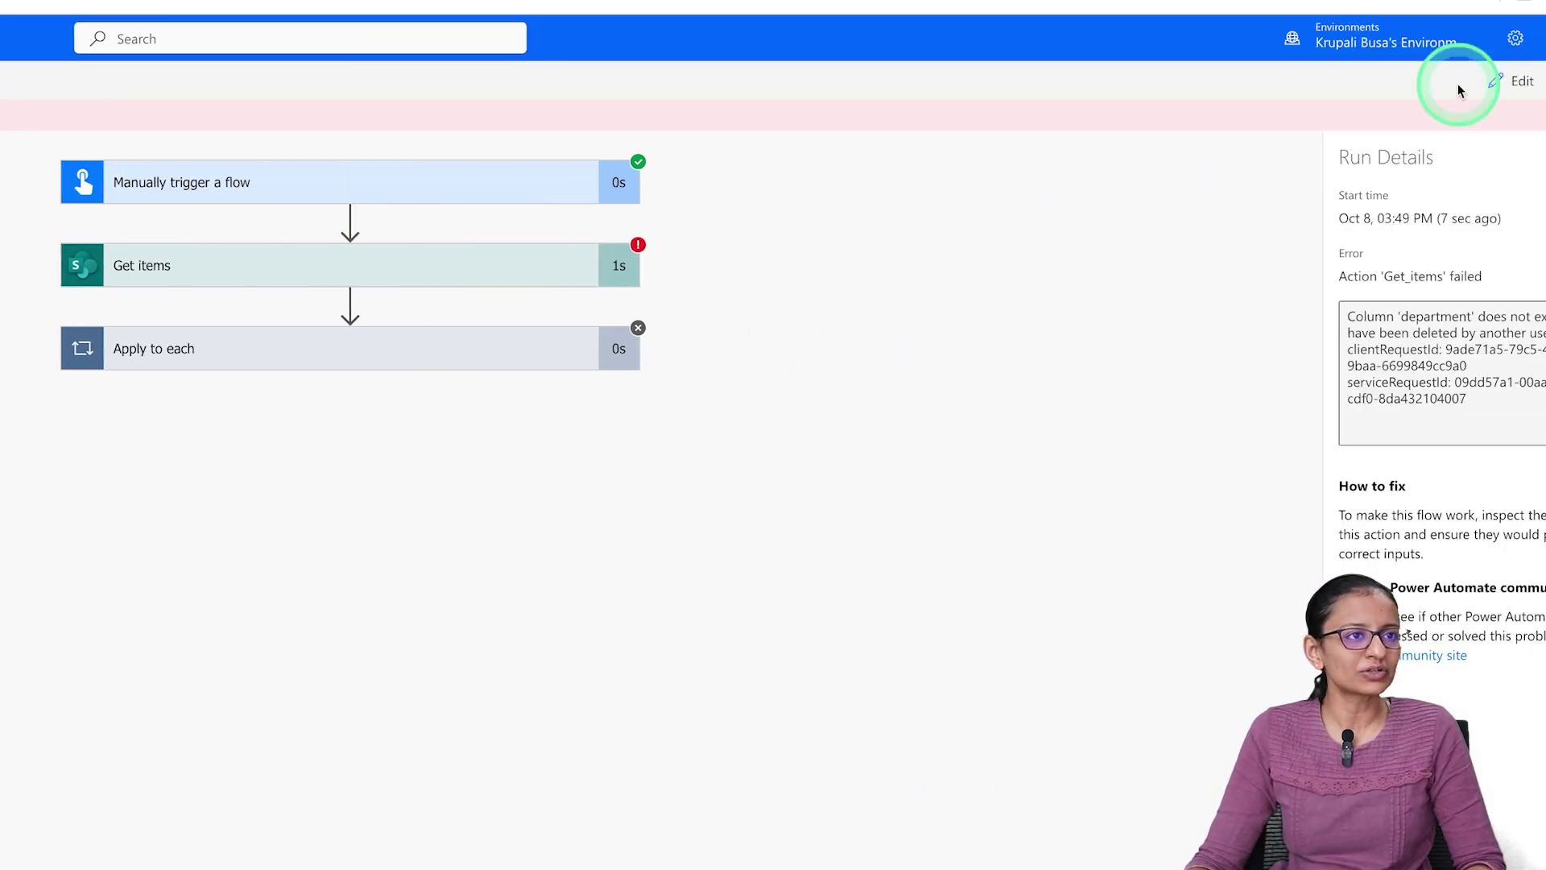
{"action": "left_click", "coordinate": [372, 215]}
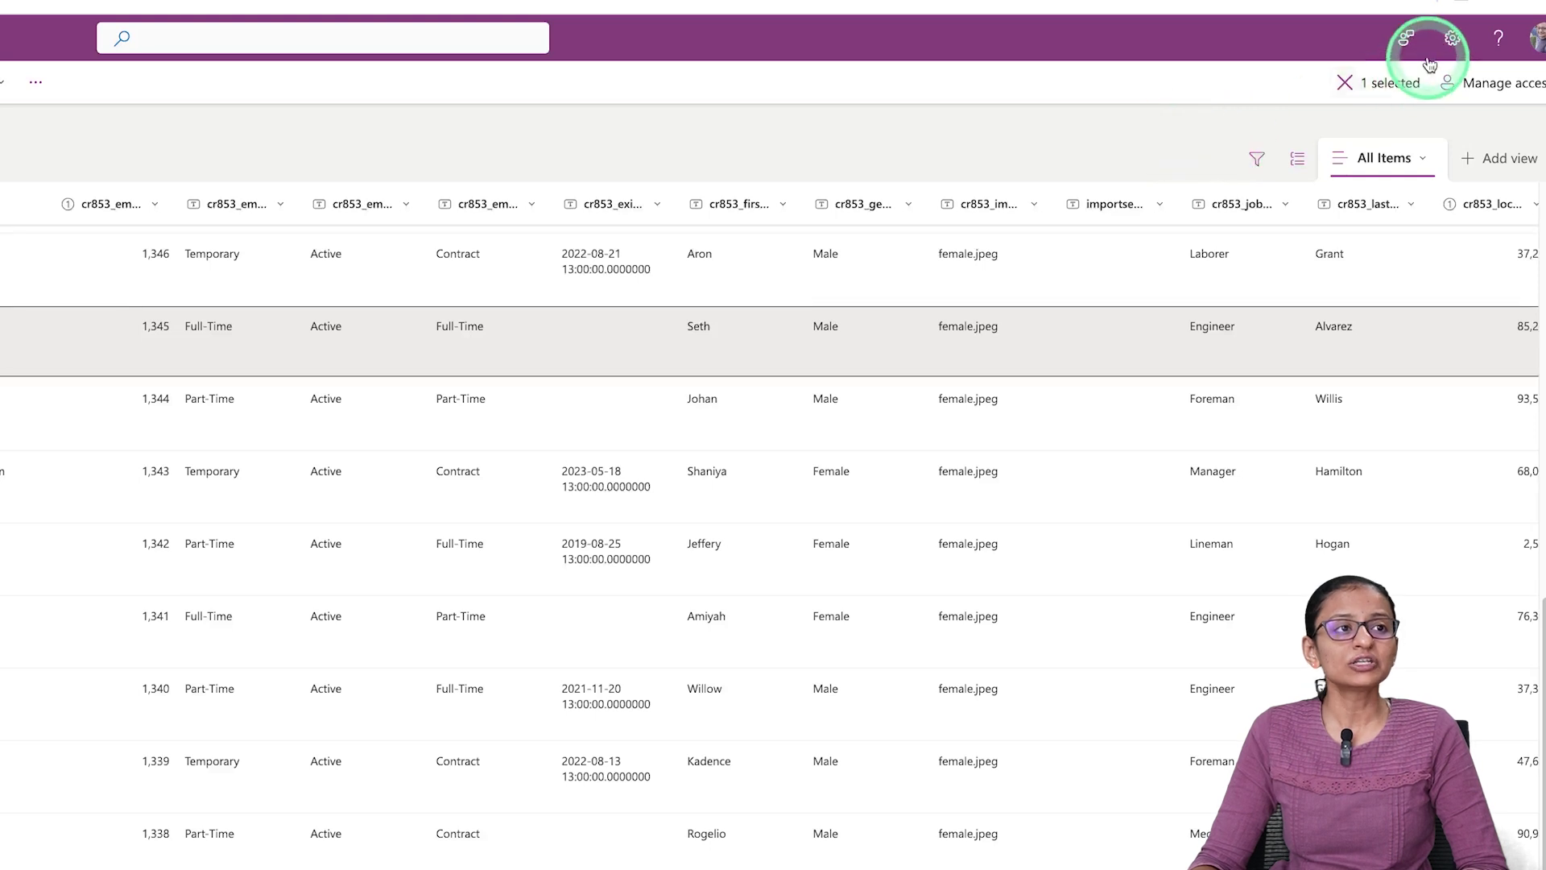
Step: Find the department column's internal name, field_1, in List settings and copy it from the address
{"action": "left_click", "coordinate": [1453, 39]}
{"action": "left_click", "coordinate": [1312, 190]}
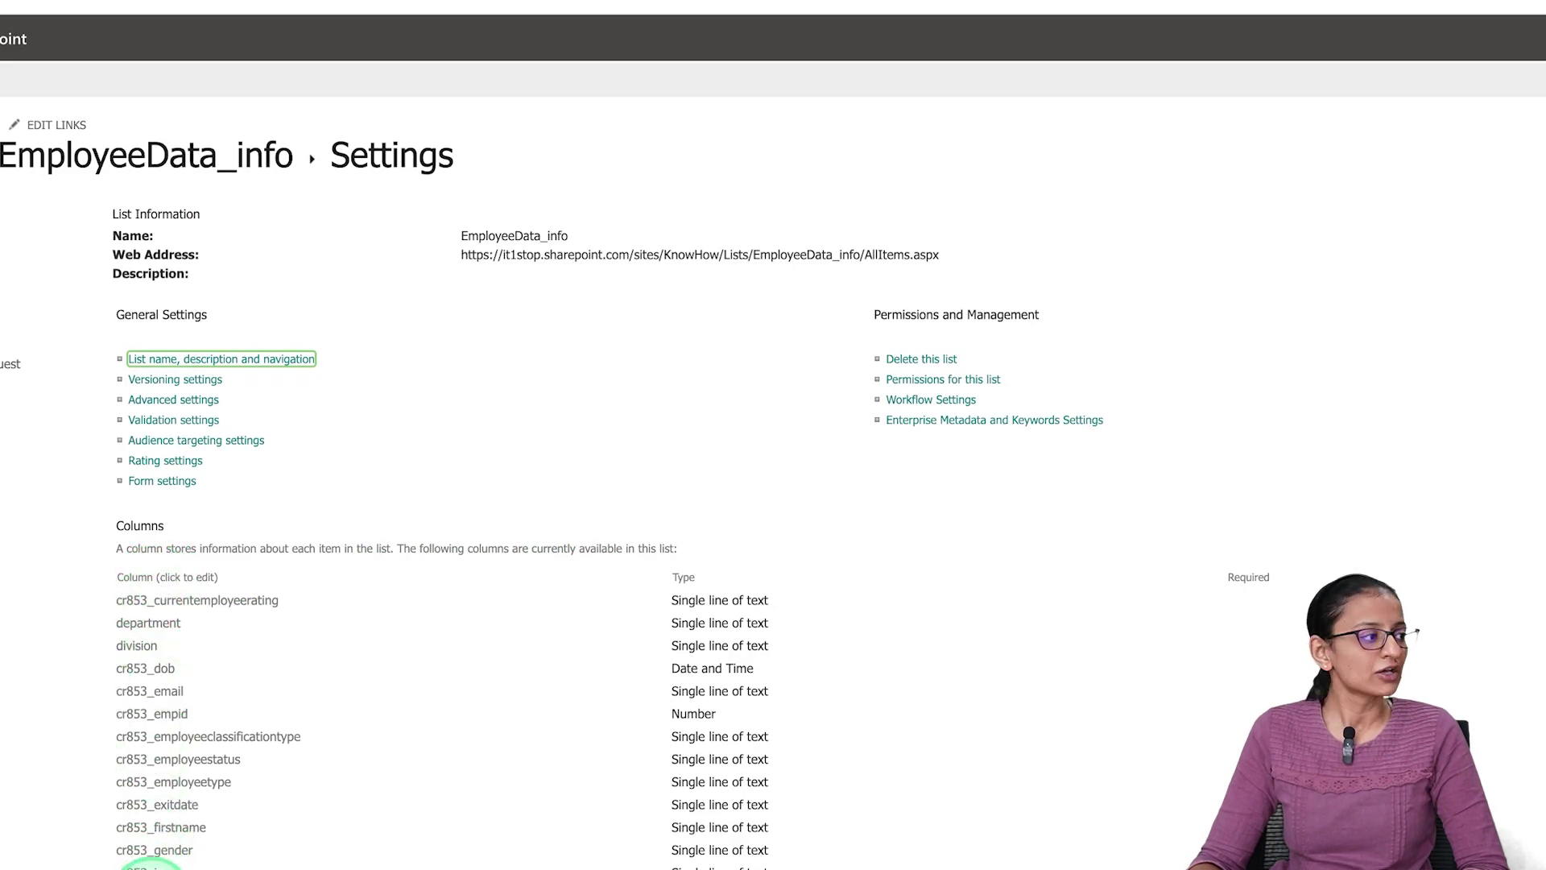
{"action": "left_click", "coordinate": [165, 627]}
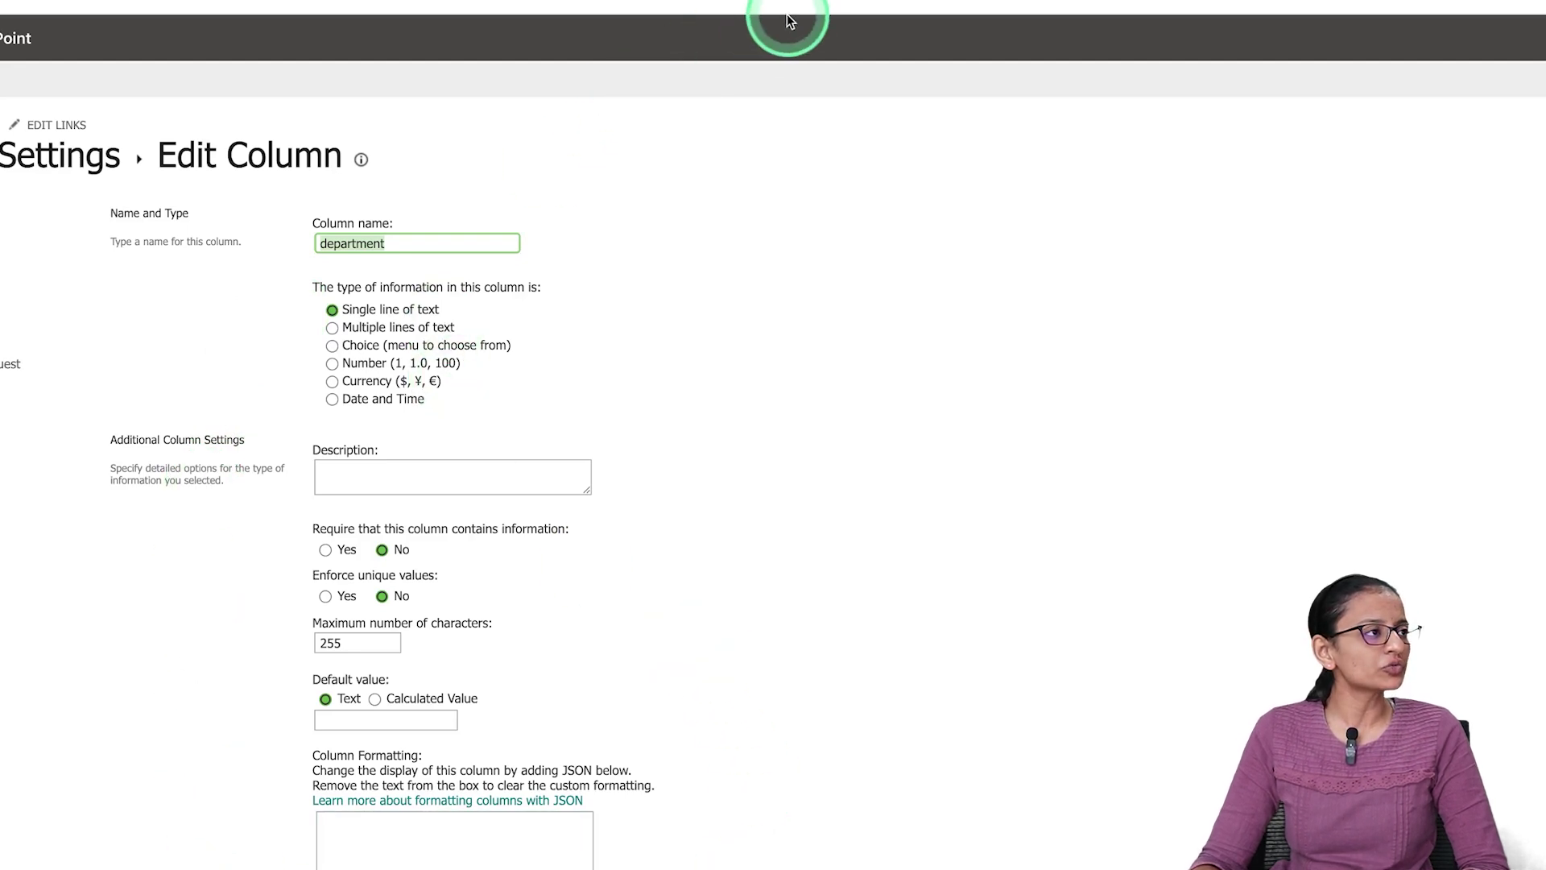
{"action": "mouse_move", "coordinate": [814, 41]}
{"action": "left_click_drag", "start_coordinate": [903, 62], "coordinate": [957, 63]}
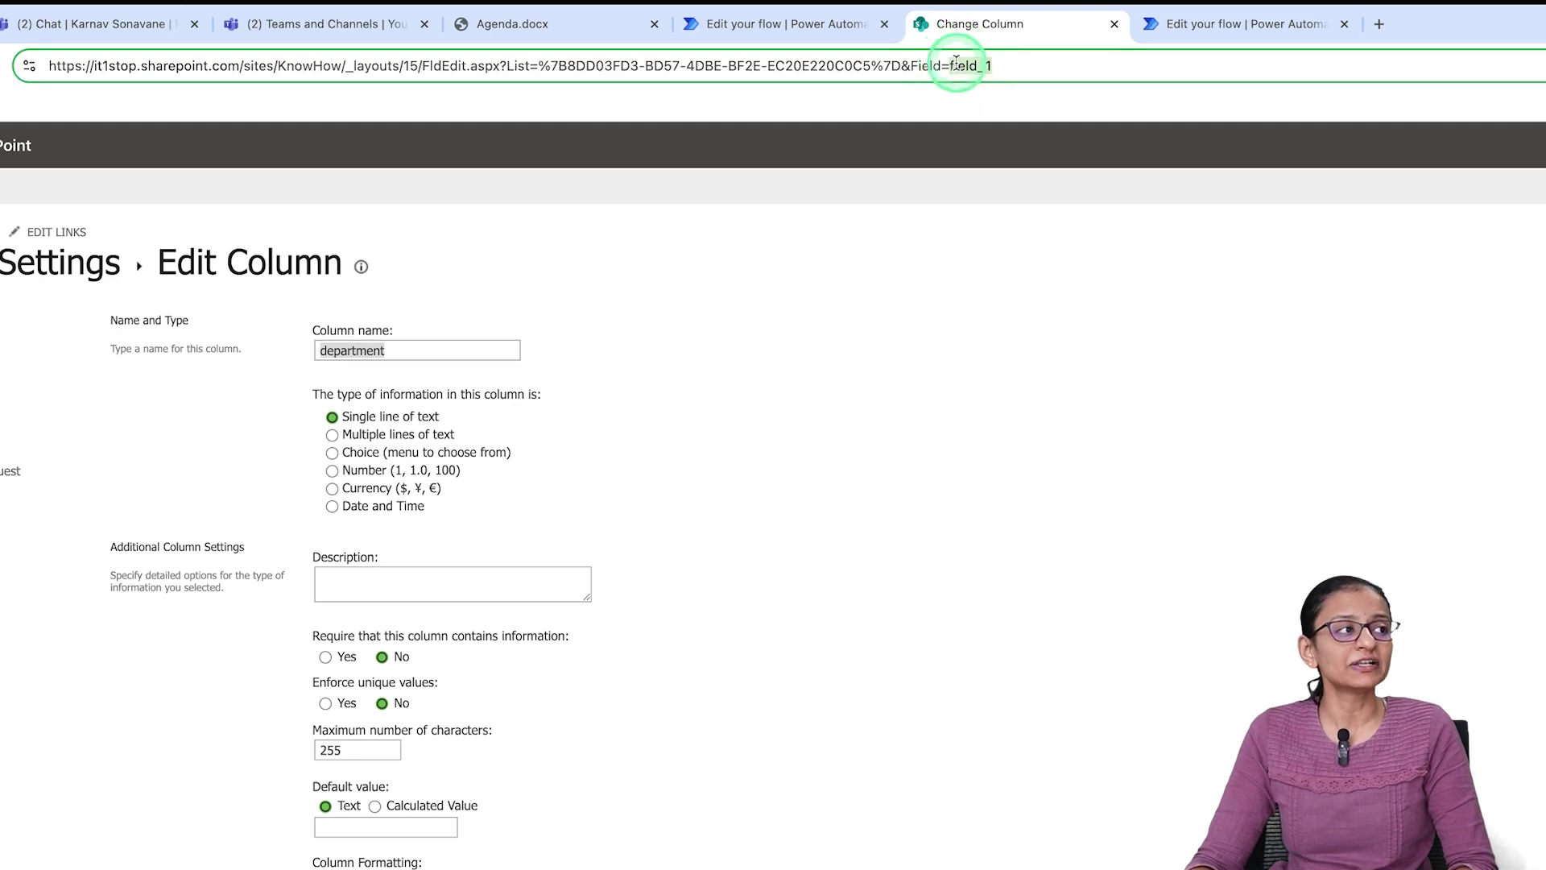
{"action": "left_click_drag", "start_coordinate": [950, 68], "coordinate": [1013, 68]}
{"action": "key", "text": "ctrl+c"}
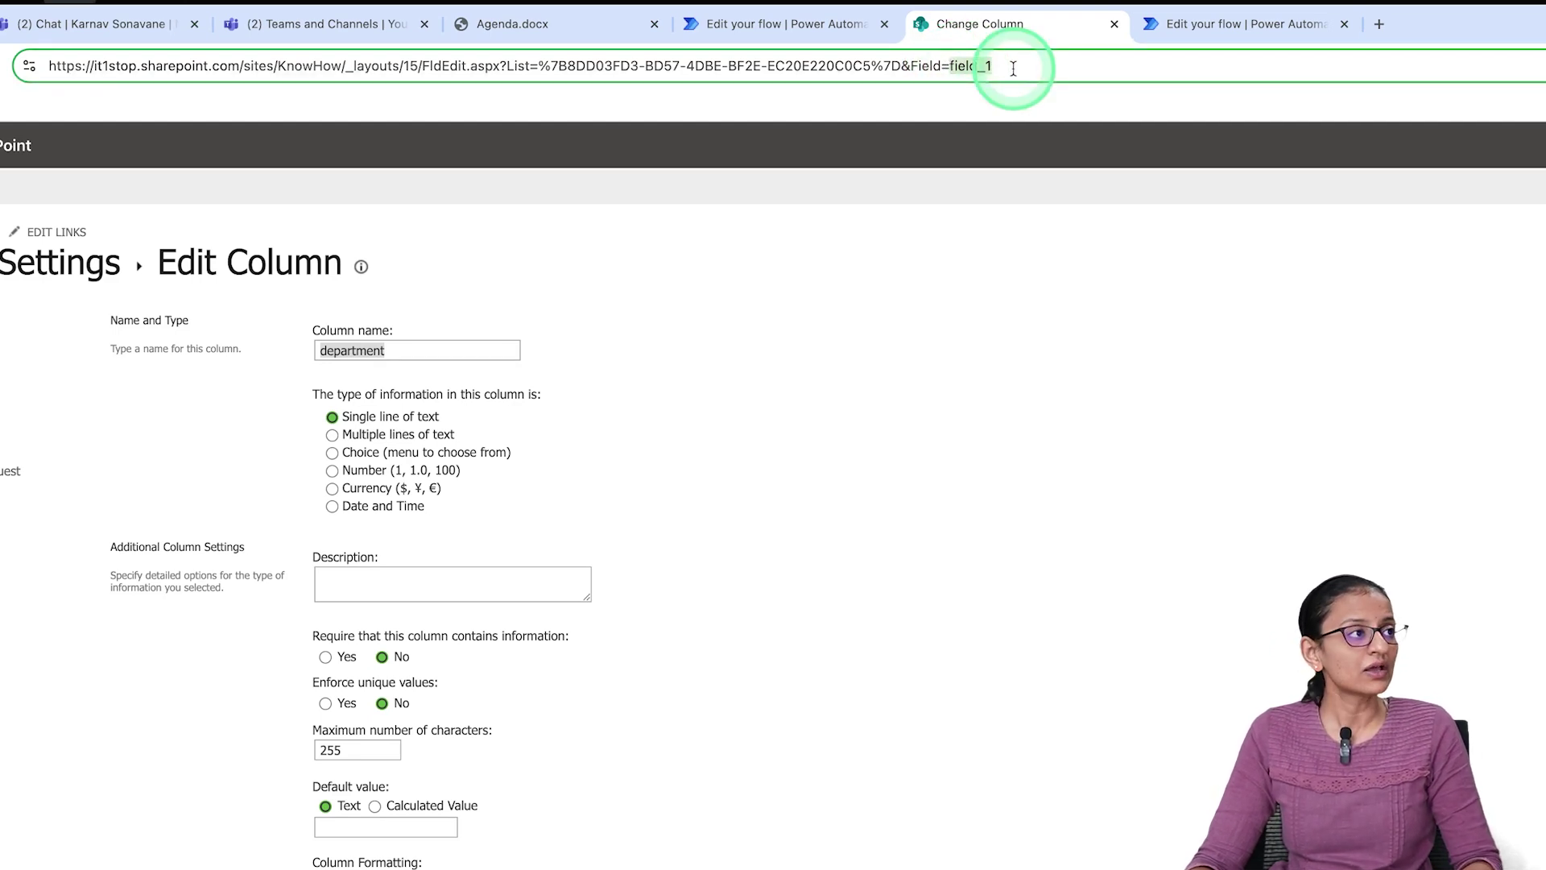
{"action": "left_click", "coordinate": [1180, 24]}
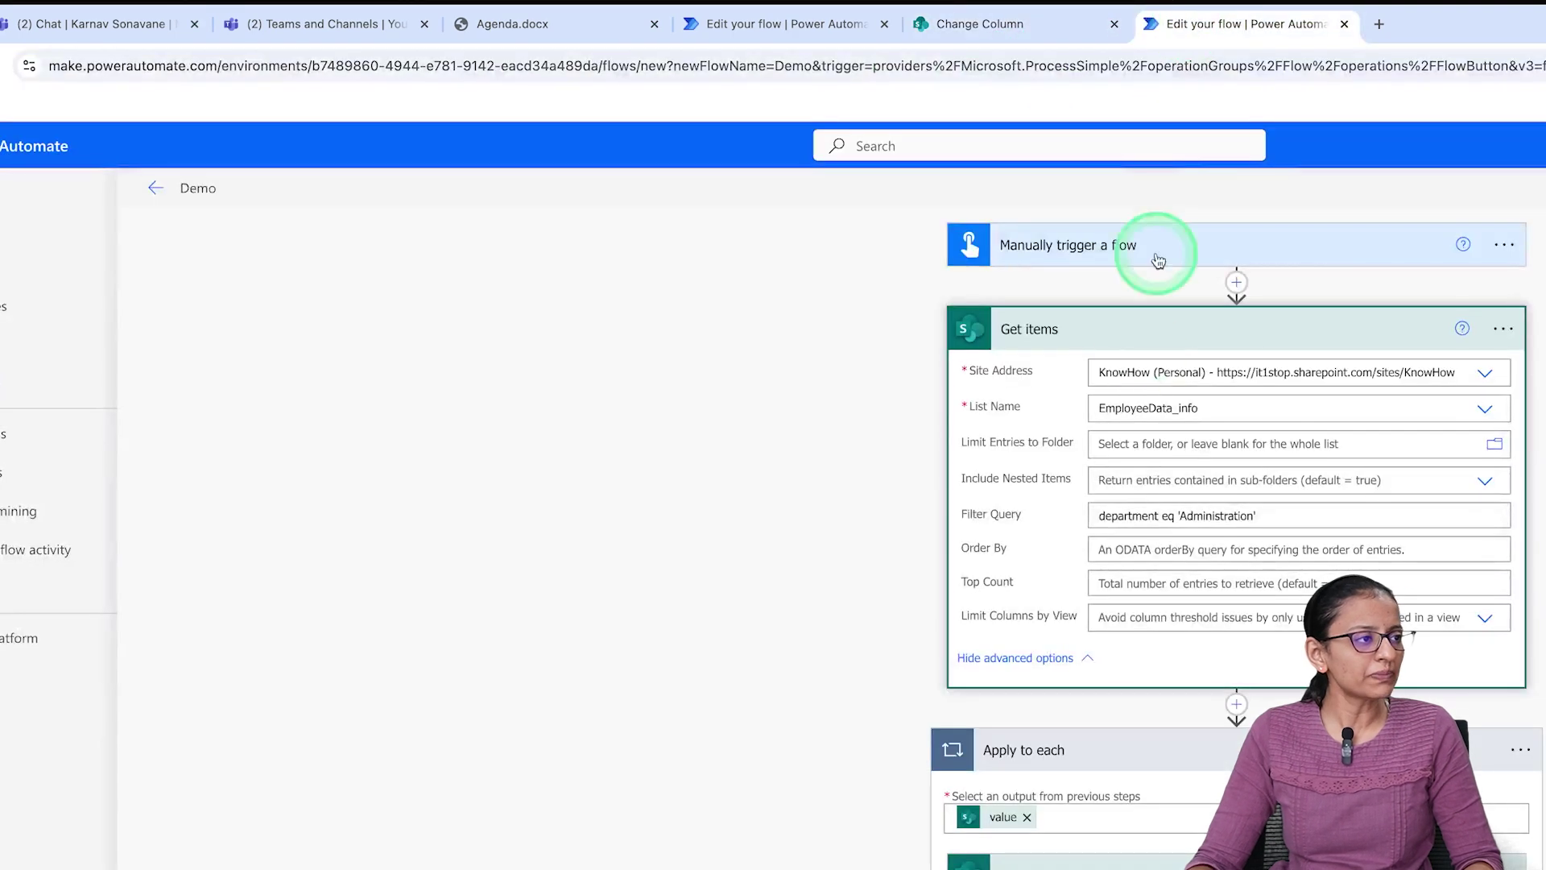
Step: Change the Get items filter to field_1 eq 'Administration' and save
{"action": "double_click", "coordinate": [1130, 515]}
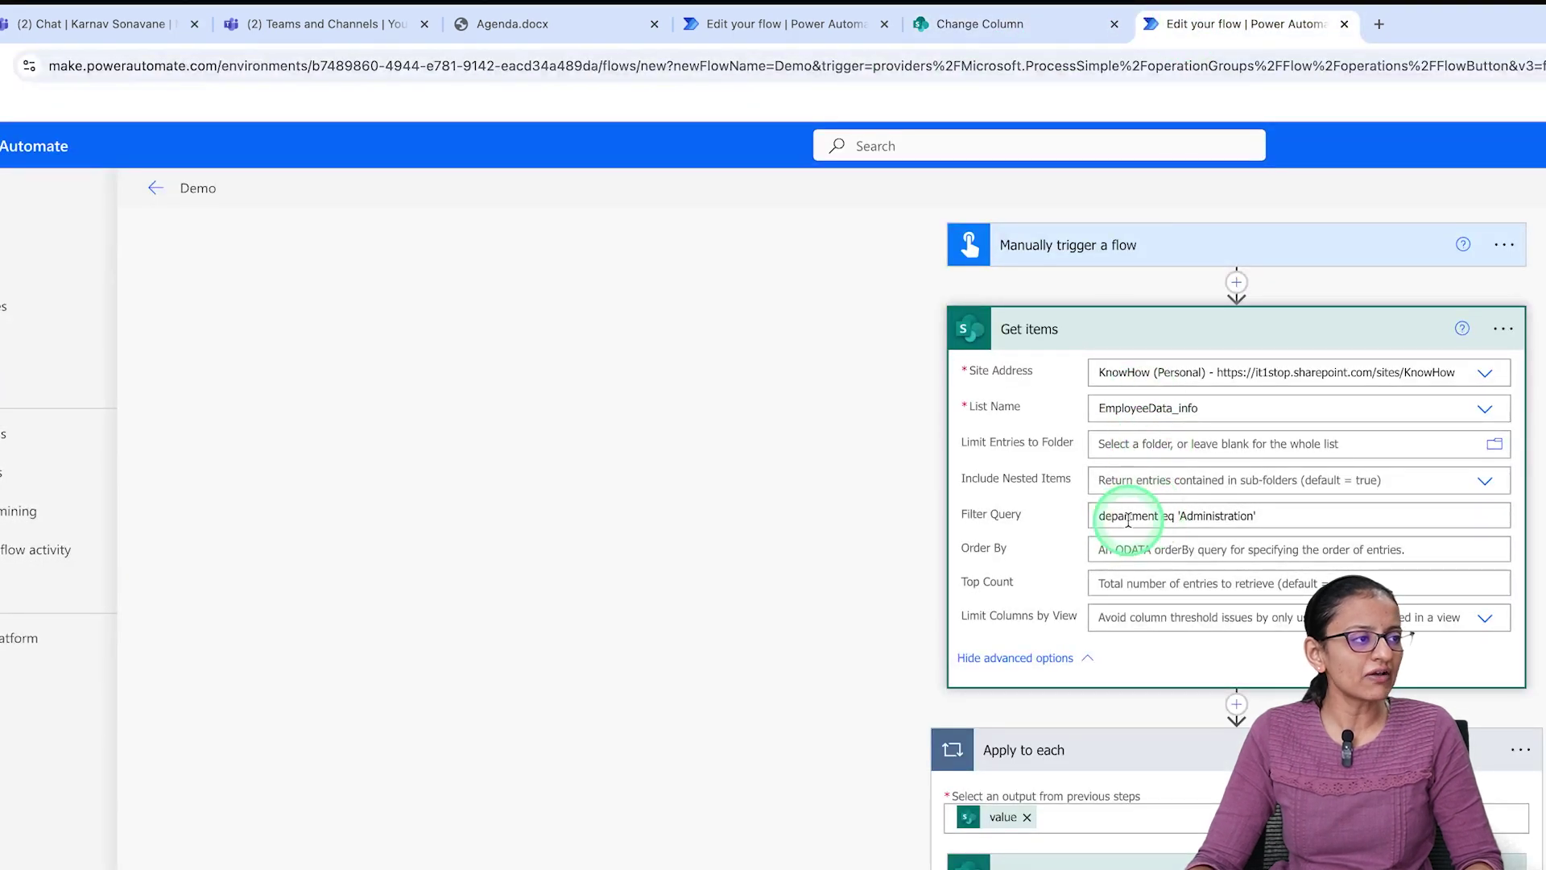
{"action": "key", "text": "ctrl+v"}
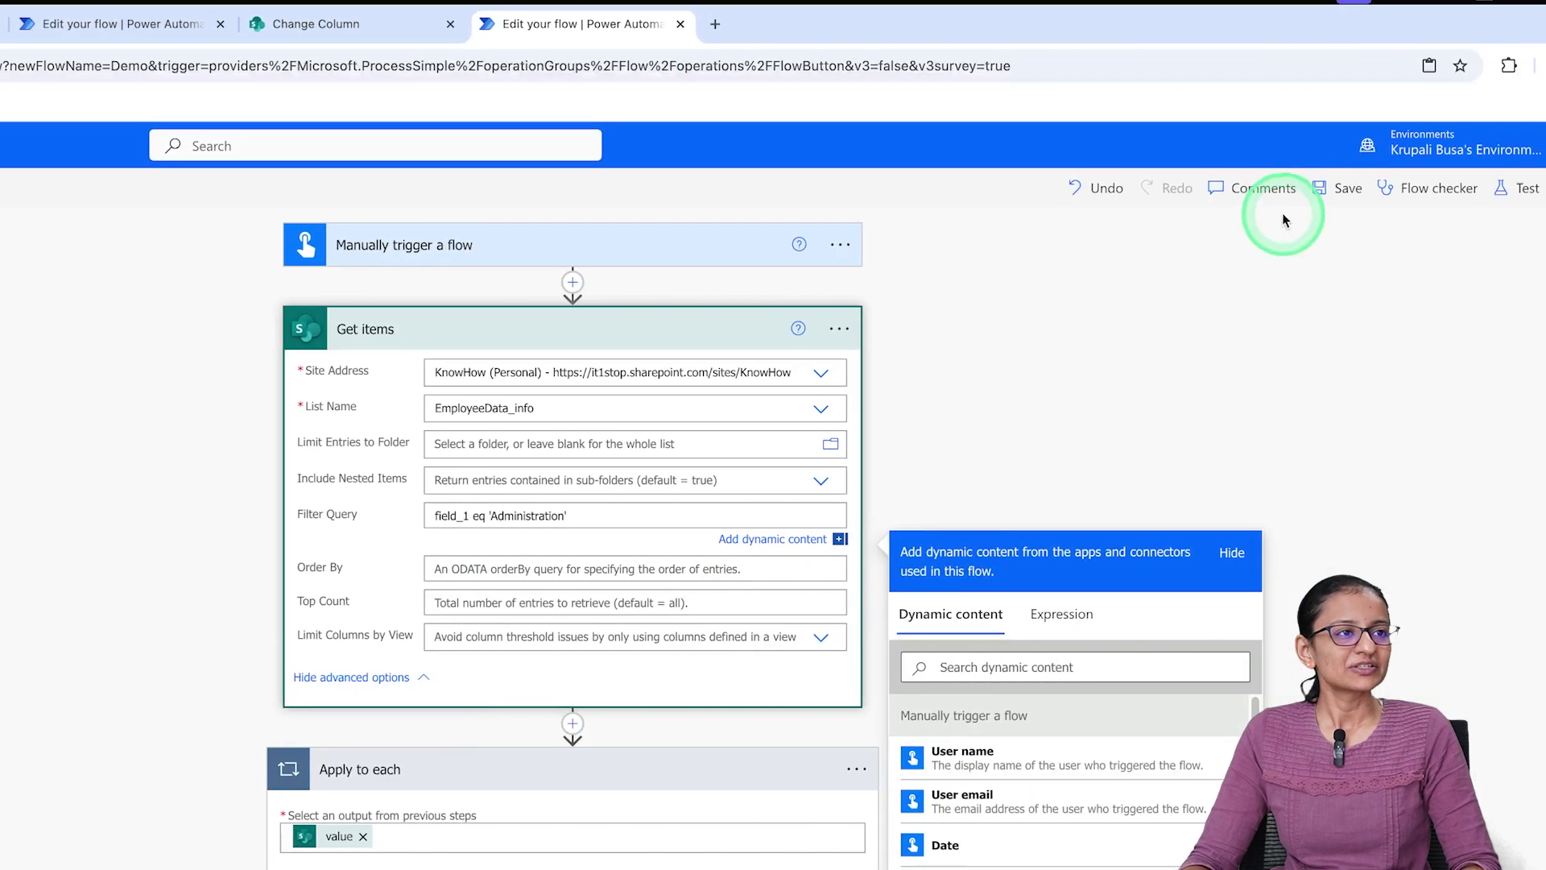
{"action": "left_click", "coordinate": [1213, 191]}
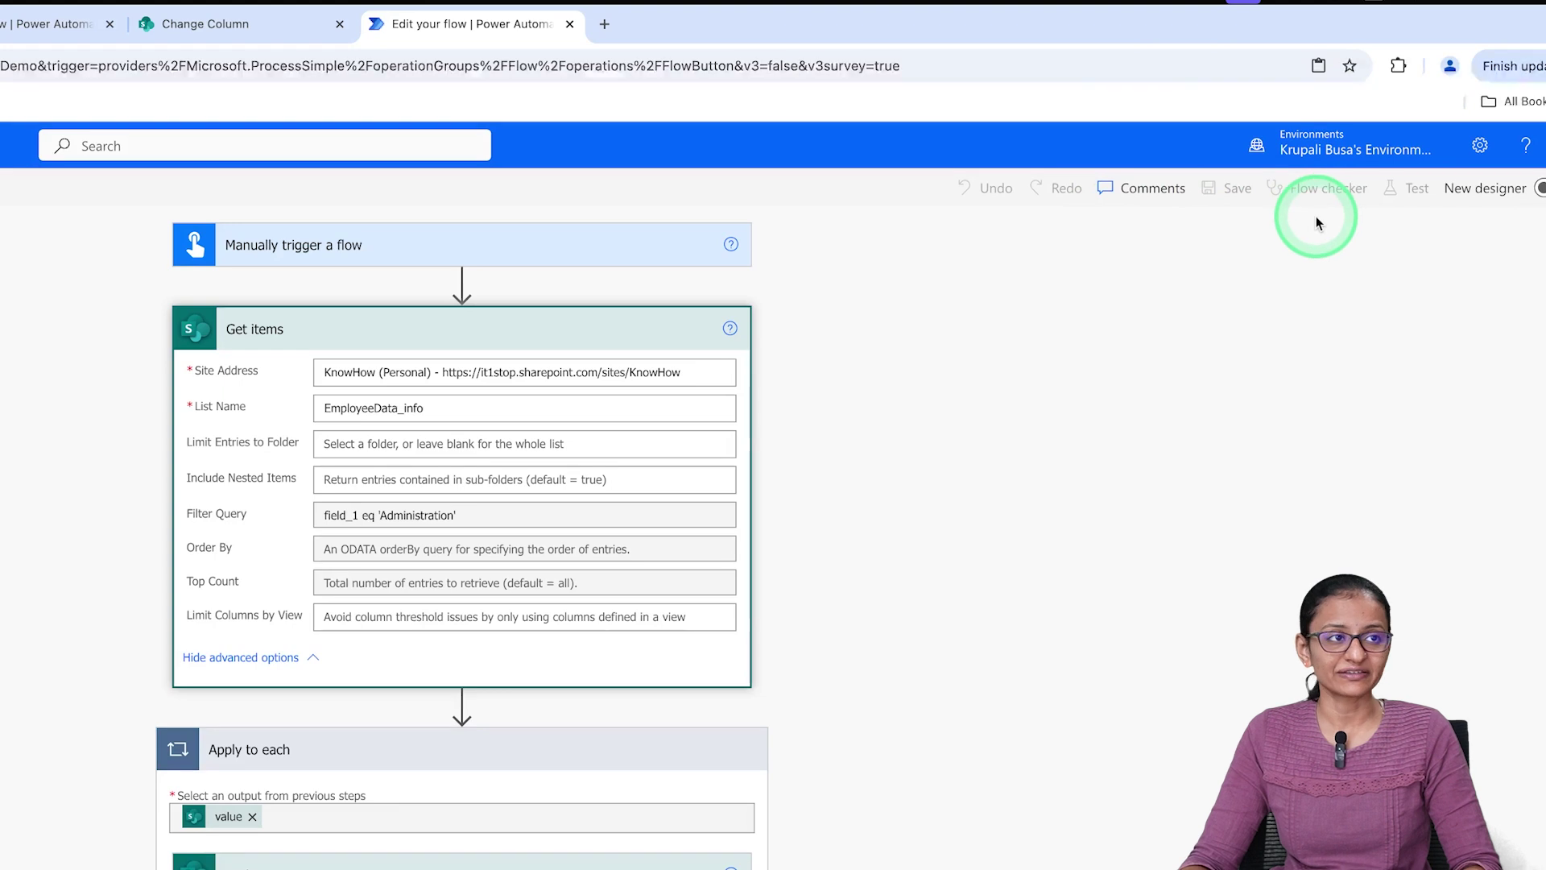
Step: Test the Demo flow manually again; every step succeeds, with Apply to each taking 23s
{"action": "left_click", "coordinate": [1406, 189]}
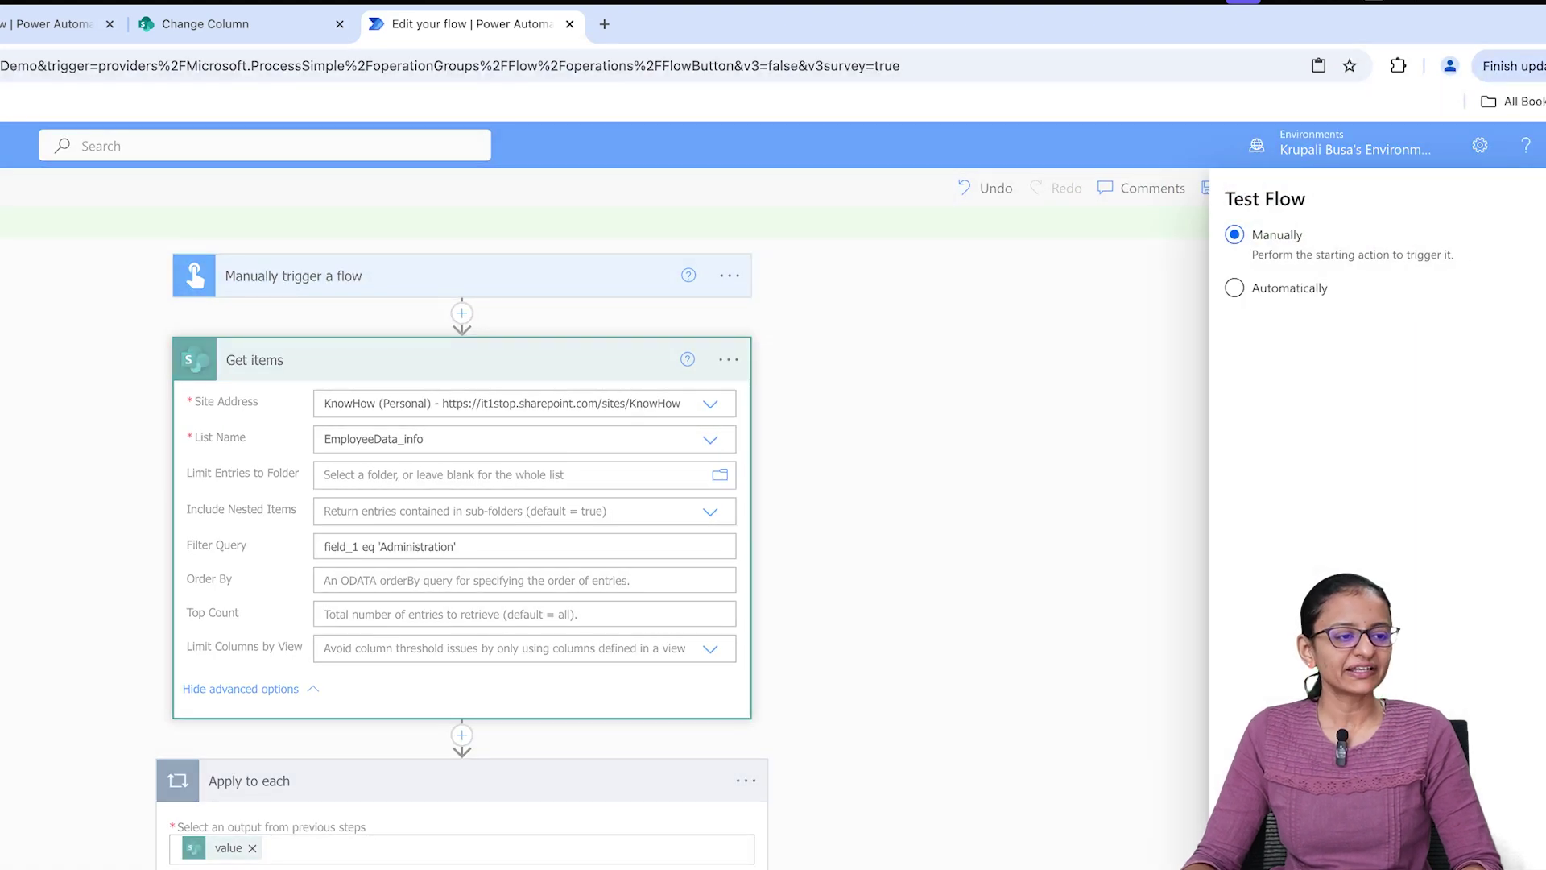
{"action": "key", "text": "Return"}
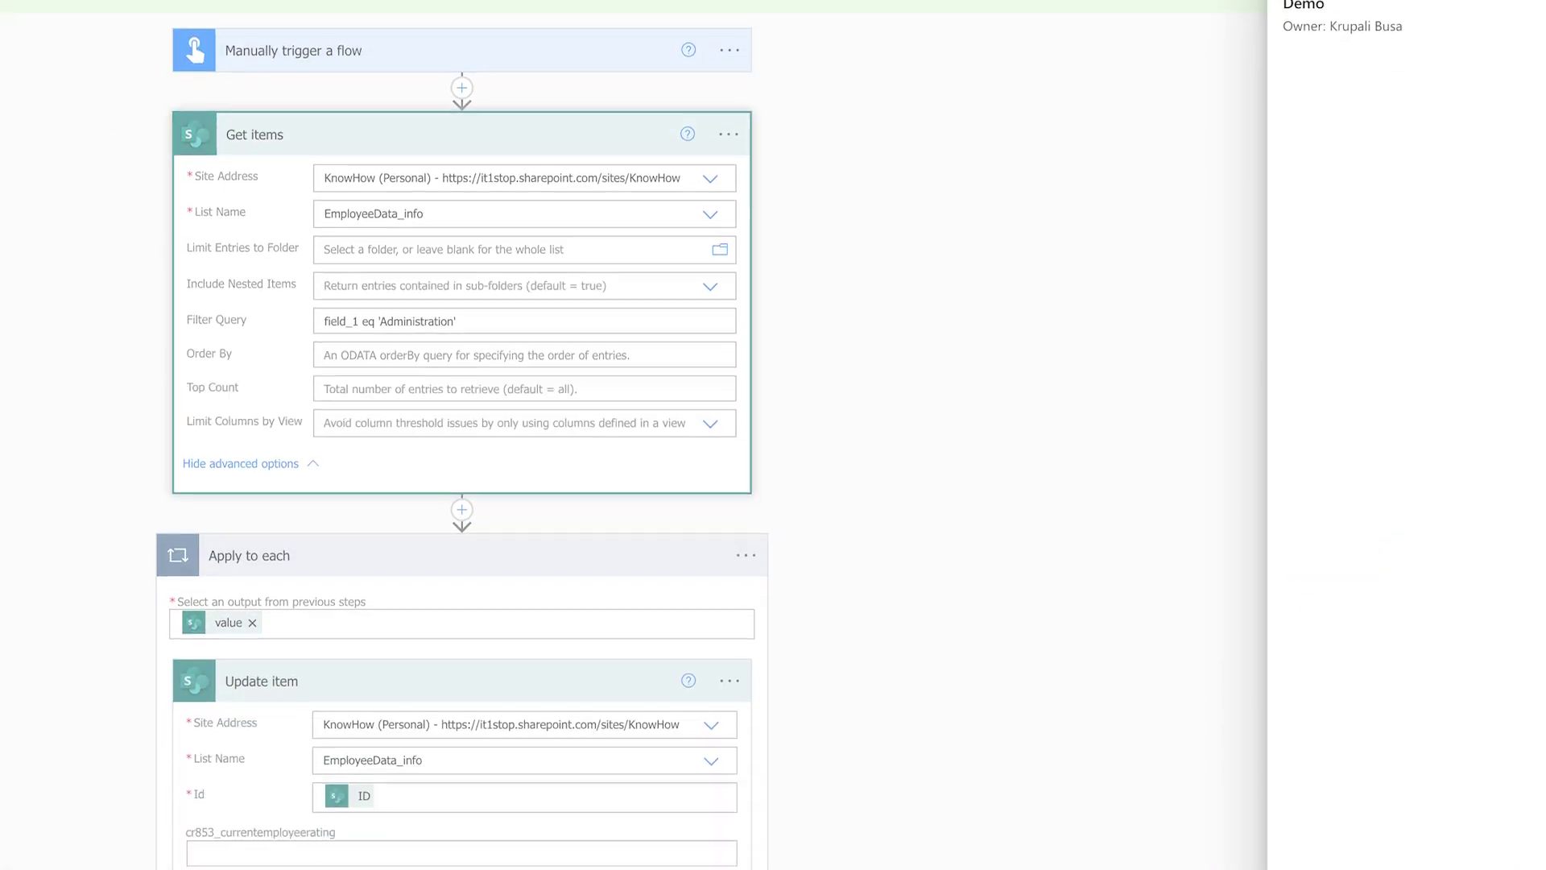
{"action": "left_click", "coordinate": [1330, 840]}
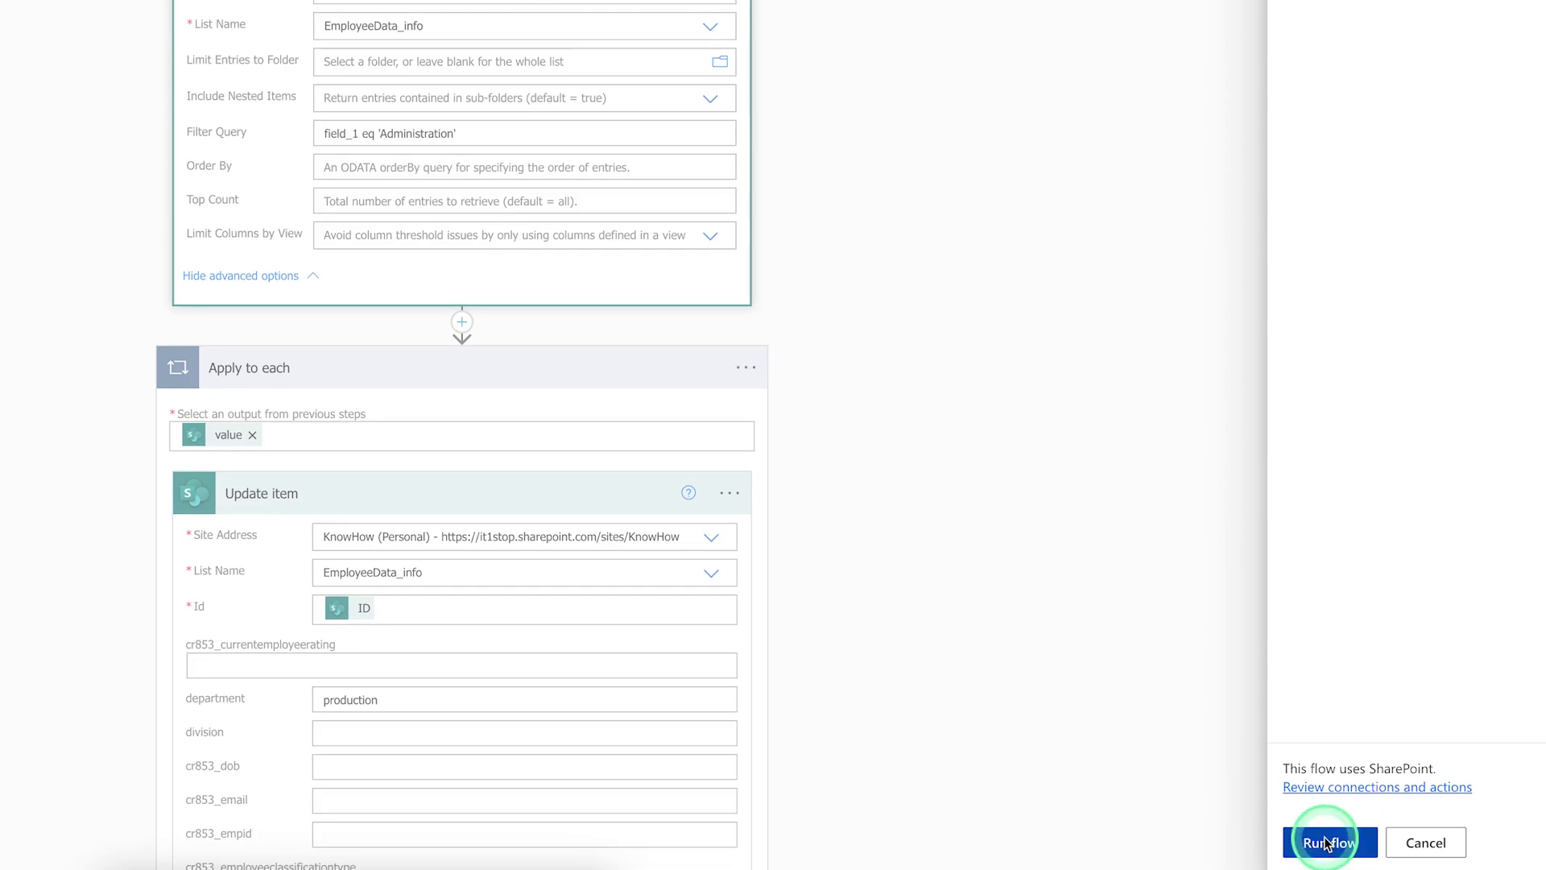
{"action": "left_click", "coordinate": [1321, 843]}
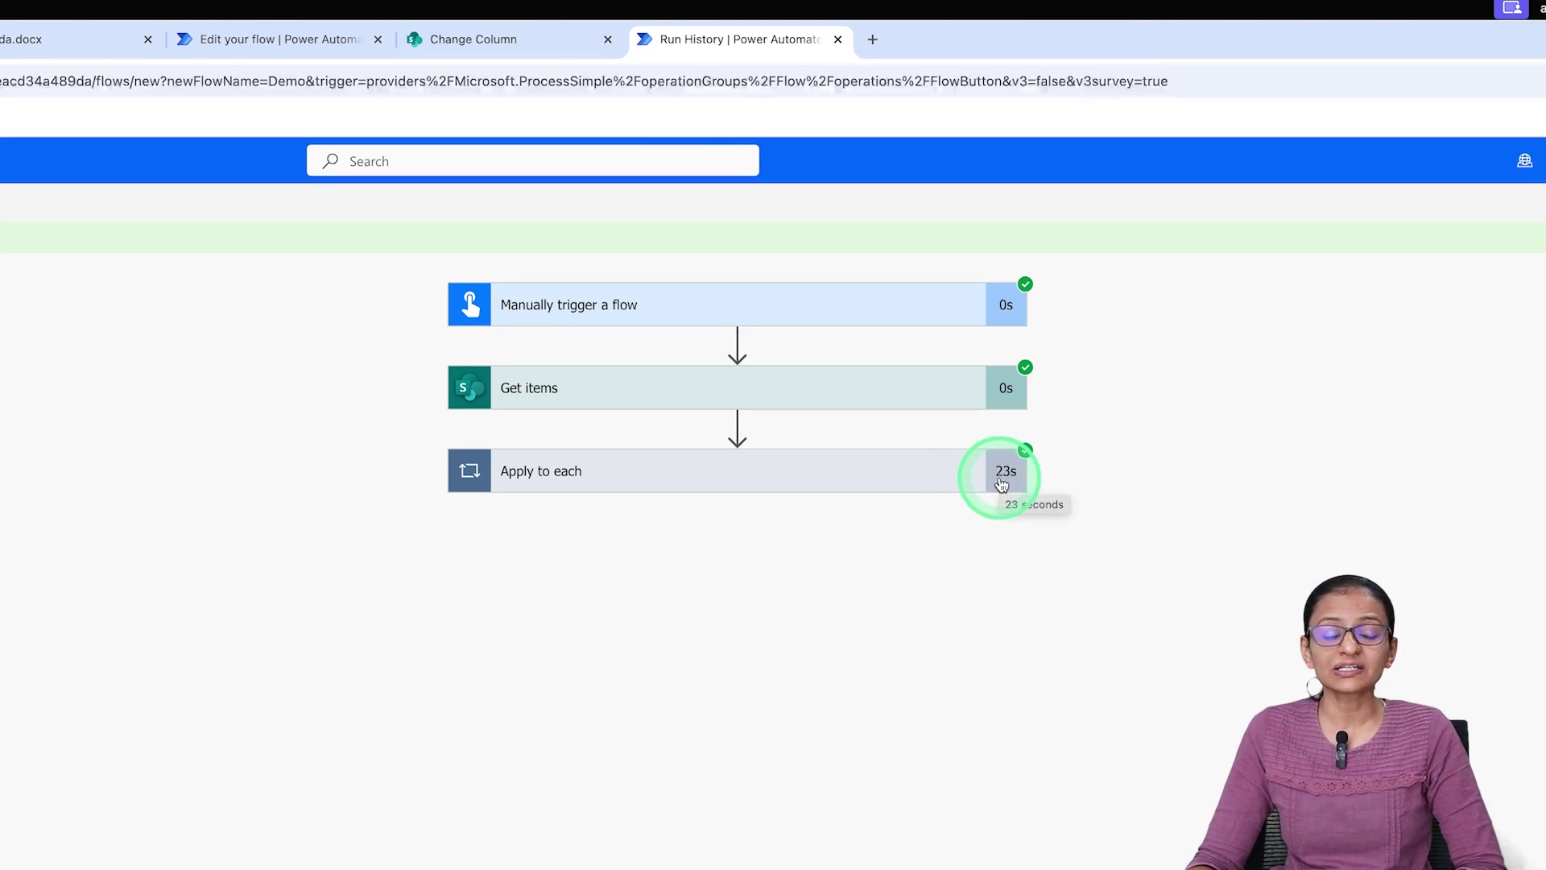
Step: Expand the run's Apply to each loop and page through several of its 62 iterations
{"action": "left_click", "coordinate": [748, 482]}
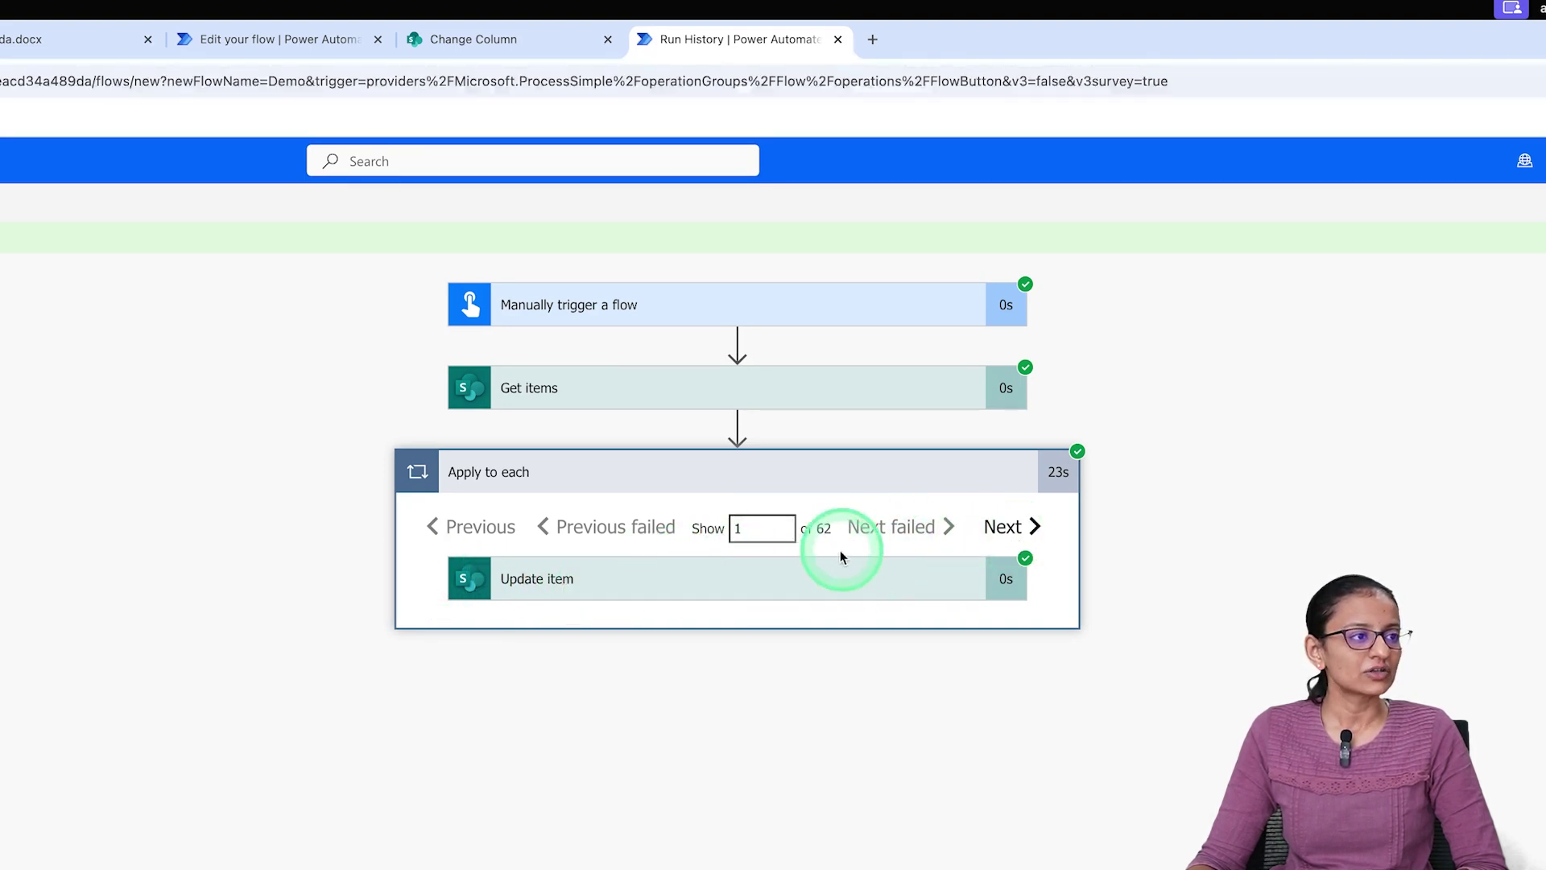
{"action": "left_click", "coordinate": [1034, 534]}
{"action": "left_click", "coordinate": [1033, 534]}
{"action": "left_click", "coordinate": [1033, 534]}
{"action": "left_click", "coordinate": [1033, 534]}
{"action": "left_click", "coordinate": [1034, 534]}
{"action": "left_click", "coordinate": [1033, 534]}
{"action": "left_click", "coordinate": [1033, 534]}
{"action": "left_click", "coordinate": [1033, 533]}
{"action": "left_click", "coordinate": [1033, 534]}
{"action": "left_click", "coordinate": [1033, 534]}
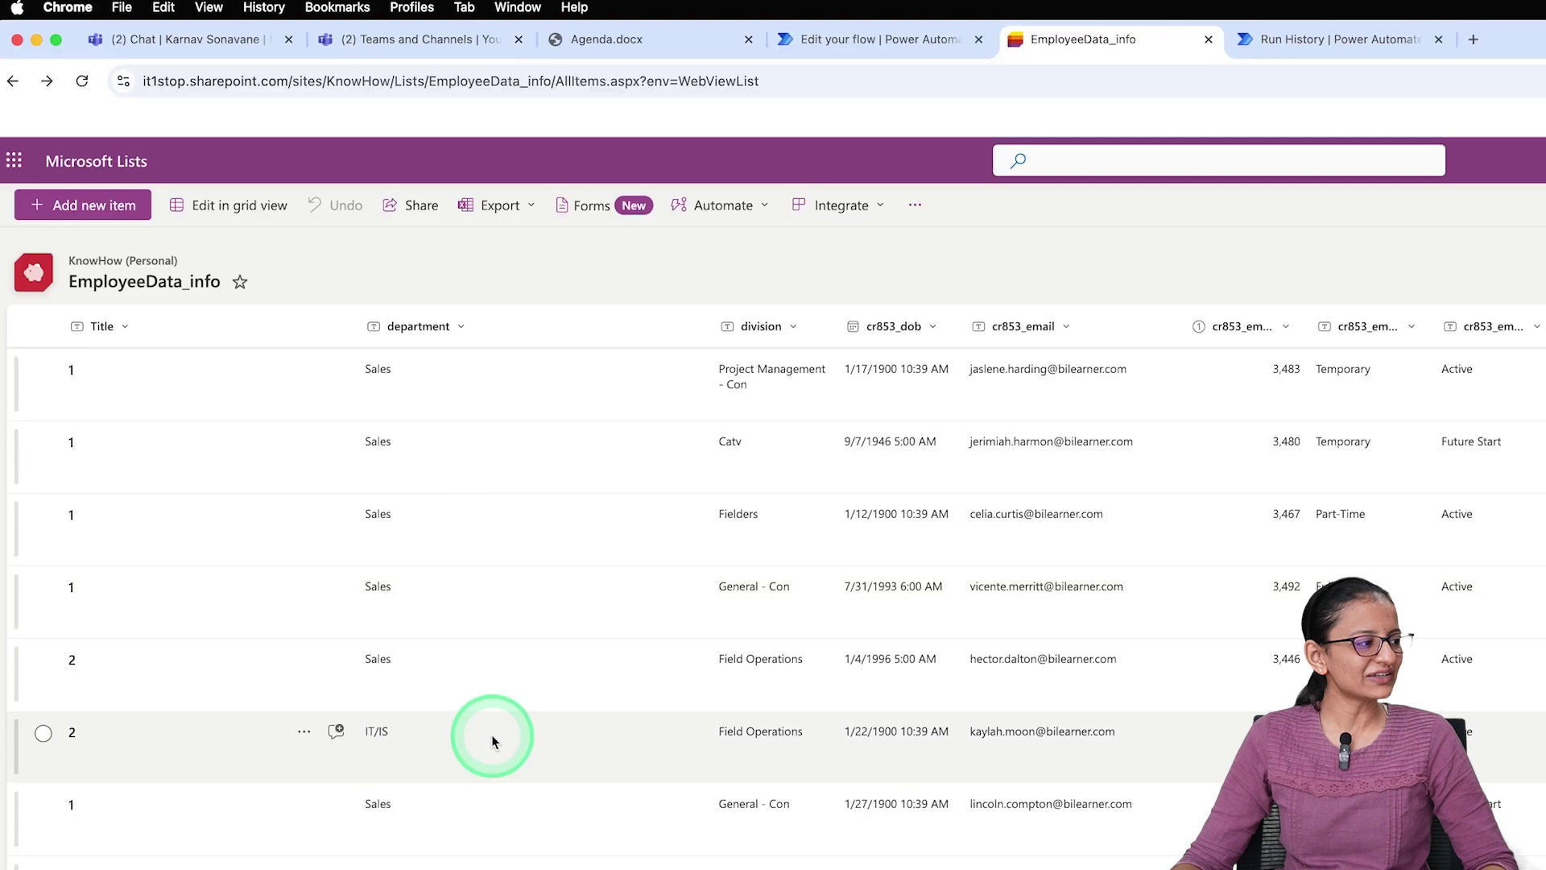
{"action": "scroll", "coordinate": [491, 734], "scroll_direction": "down", "scroll_amount": 6}
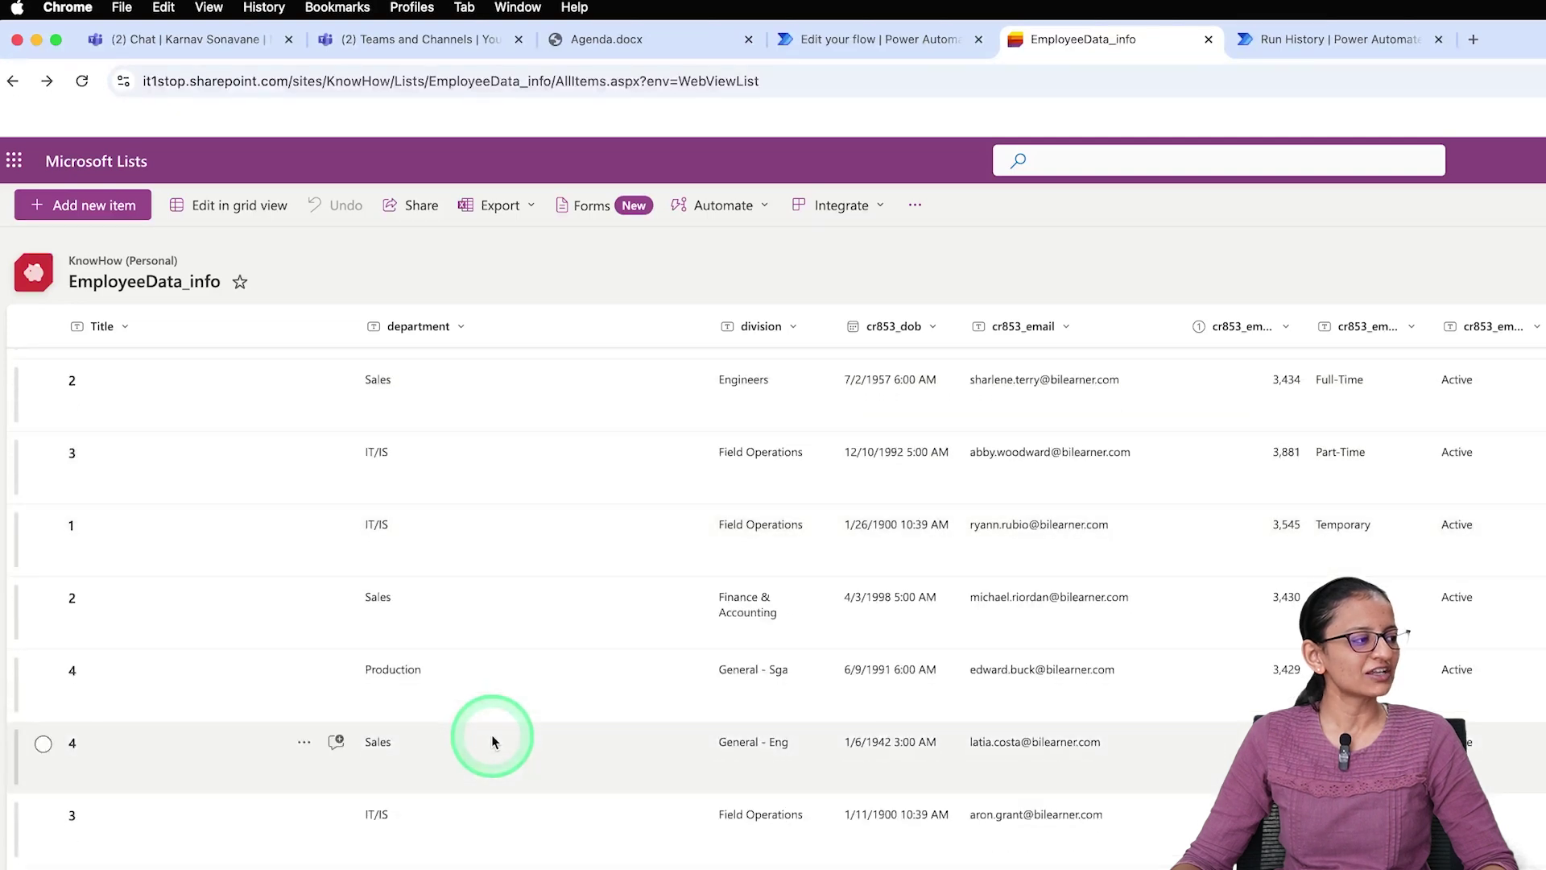
{"action": "scroll", "coordinate": [492, 734], "scroll_direction": "down", "scroll_amount": 2}
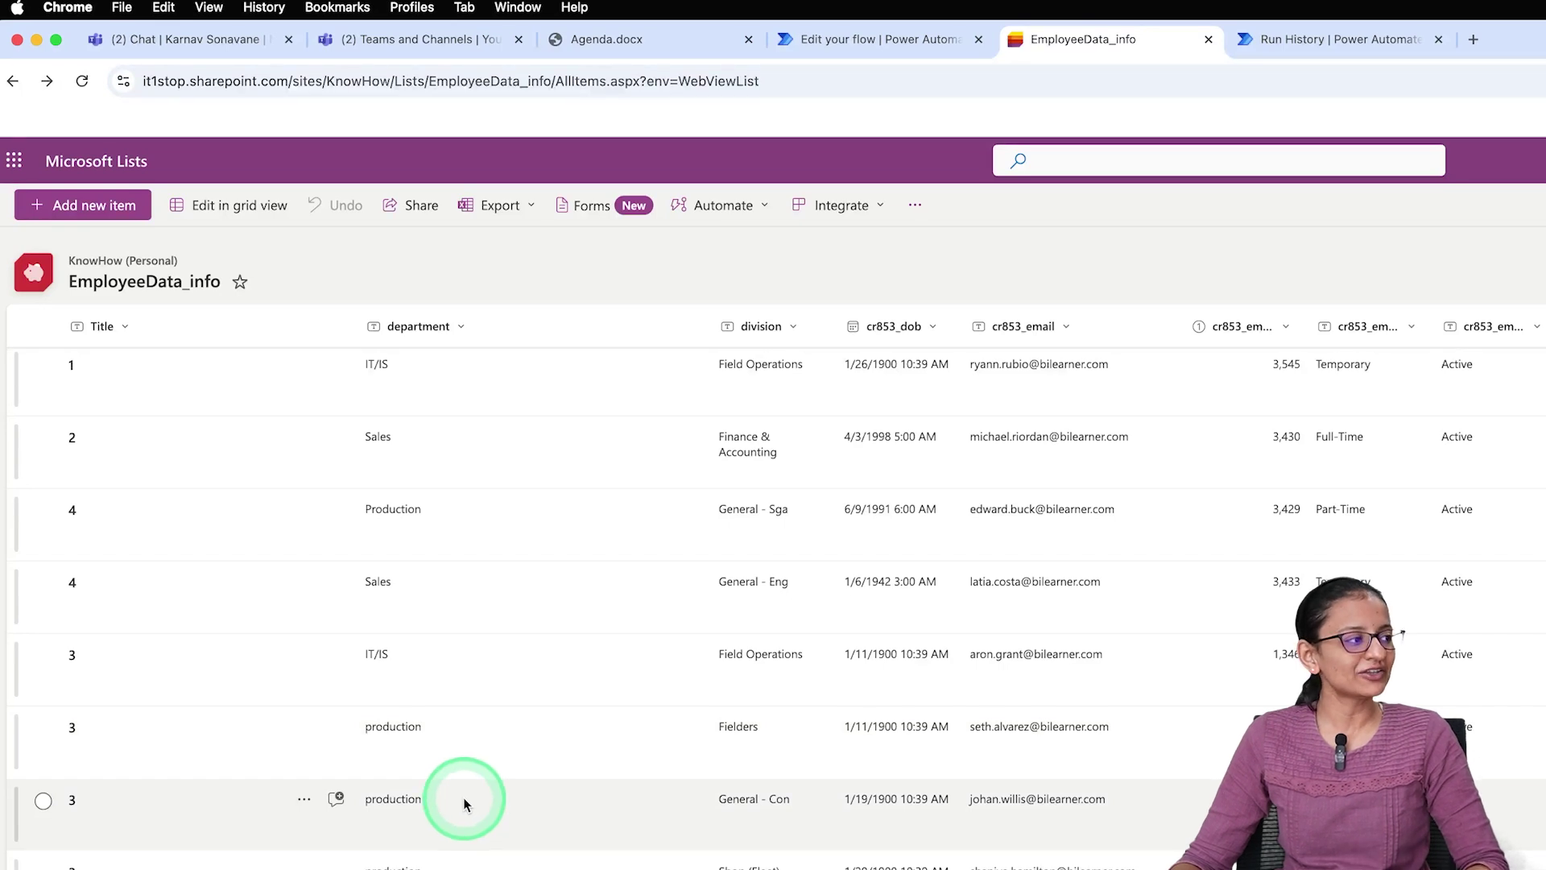
{"action": "scroll", "coordinate": [483, 862], "scroll_direction": "down", "scroll_amount": 1}
{"action": "scroll", "coordinate": [483, 580], "scroll_direction": "down", "scroll_amount": 8}
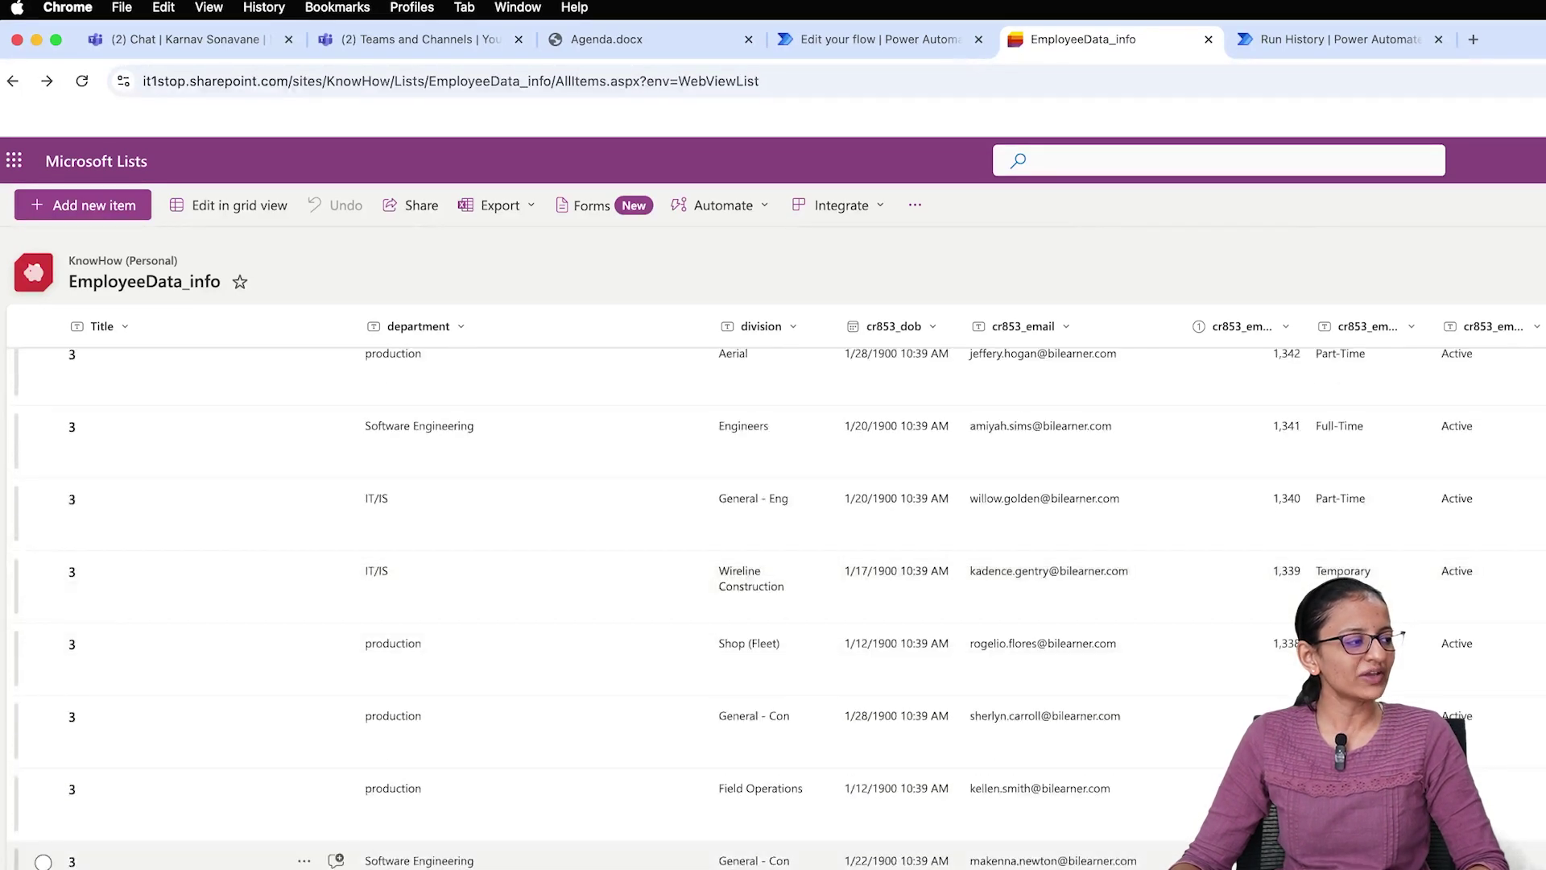
{"action": "left_click", "coordinate": [399, 860]}
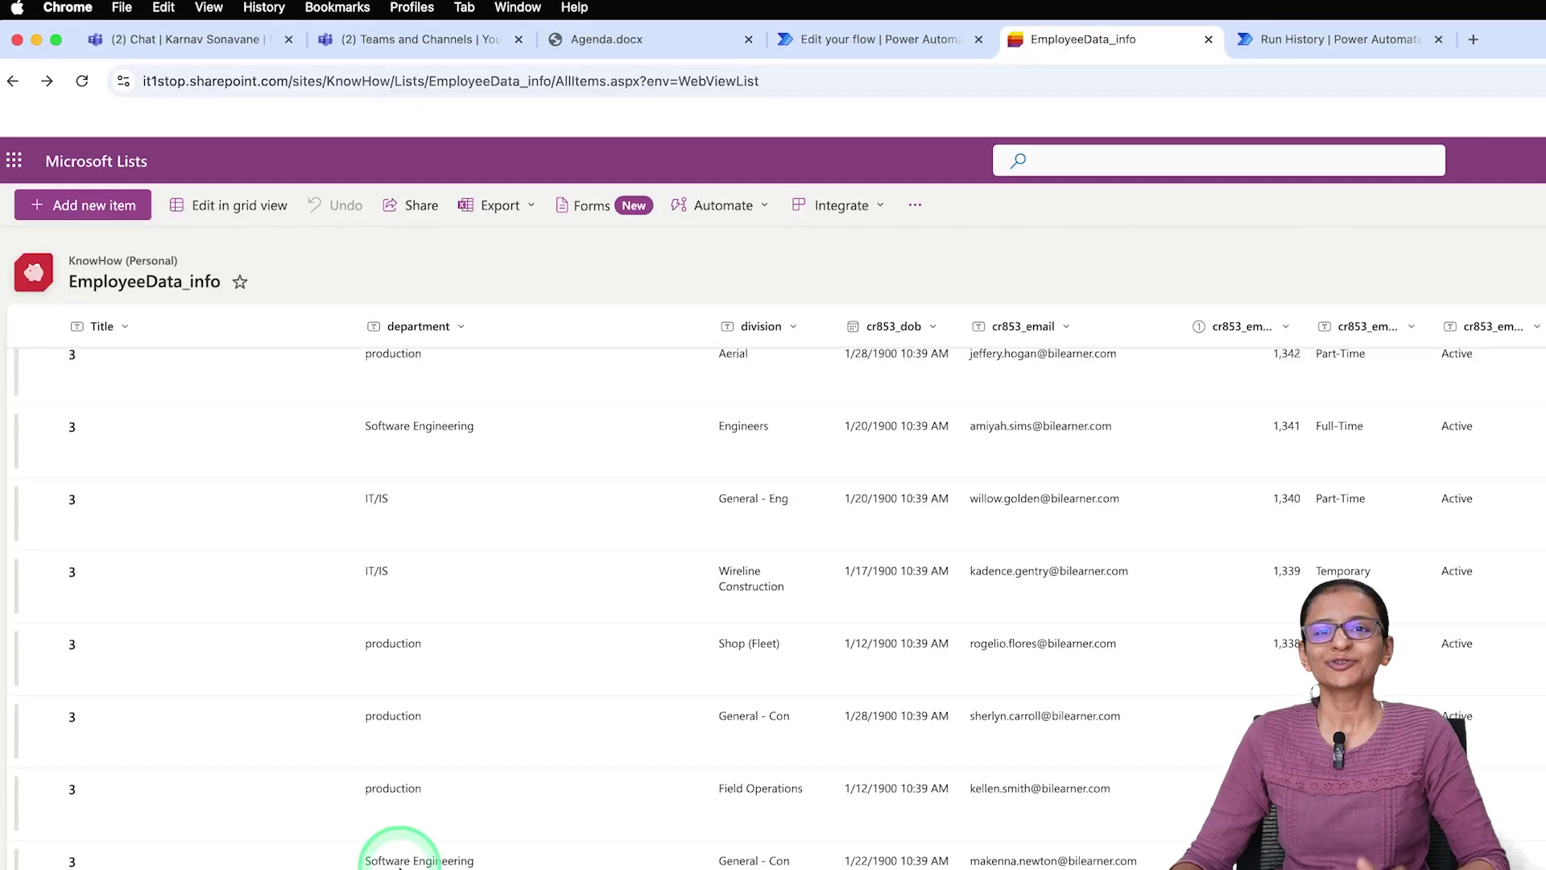